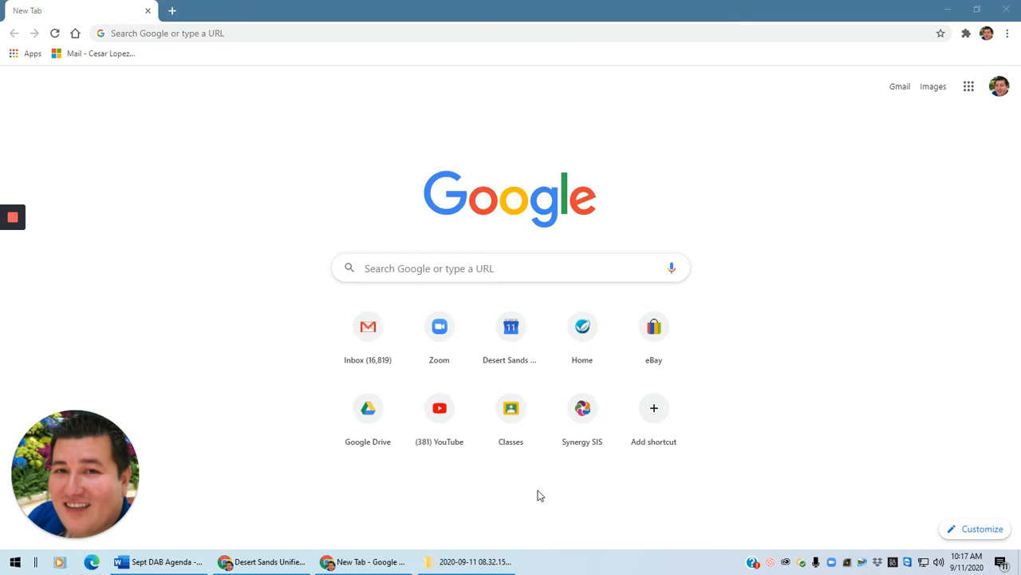
{"action": "left_click", "coordinate": [295, 39]}
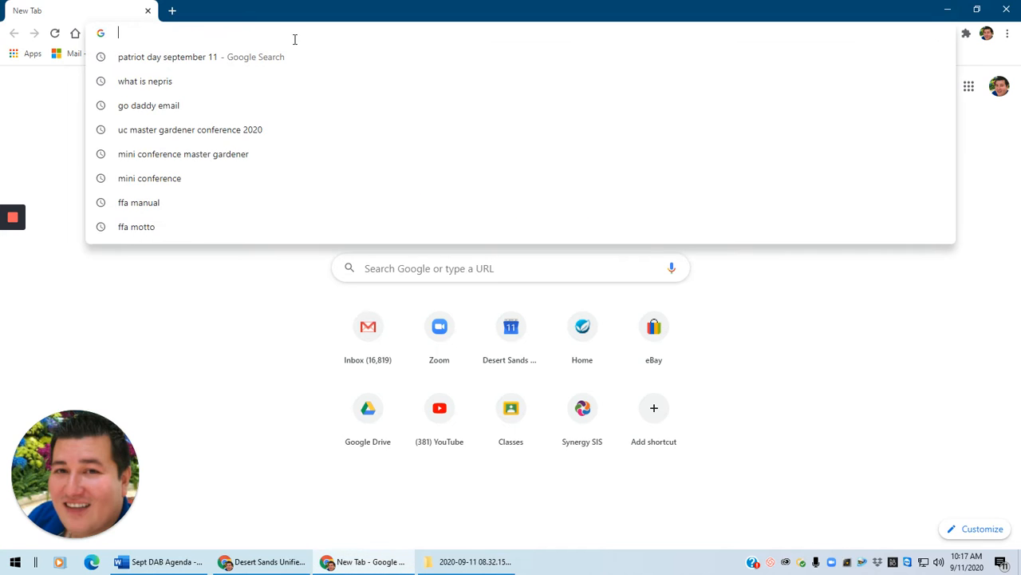
{"action": "type", "text": "ww"}
{"action": "type", "text": "w."}
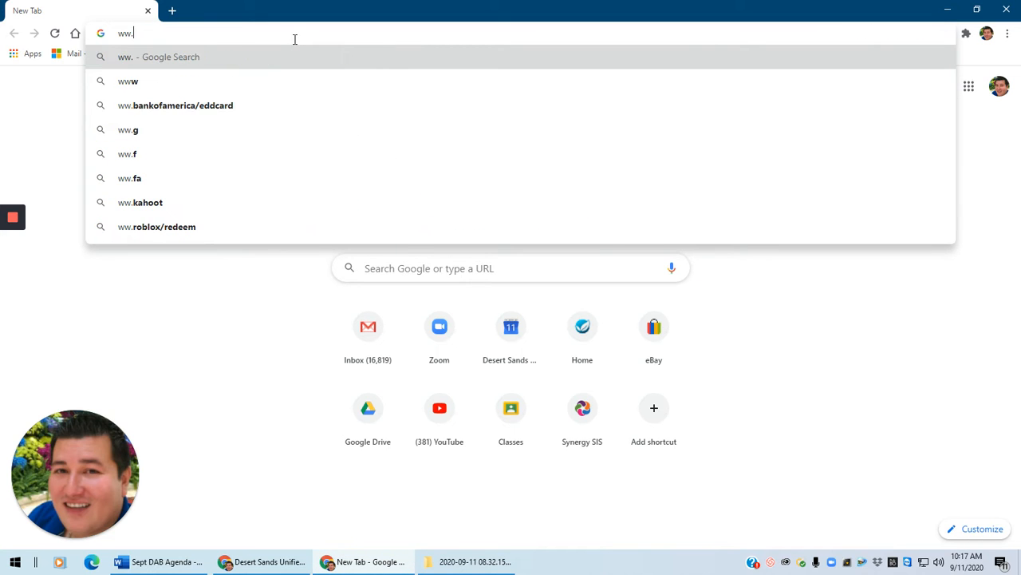
{"action": "type", "text": "zoom.com"}
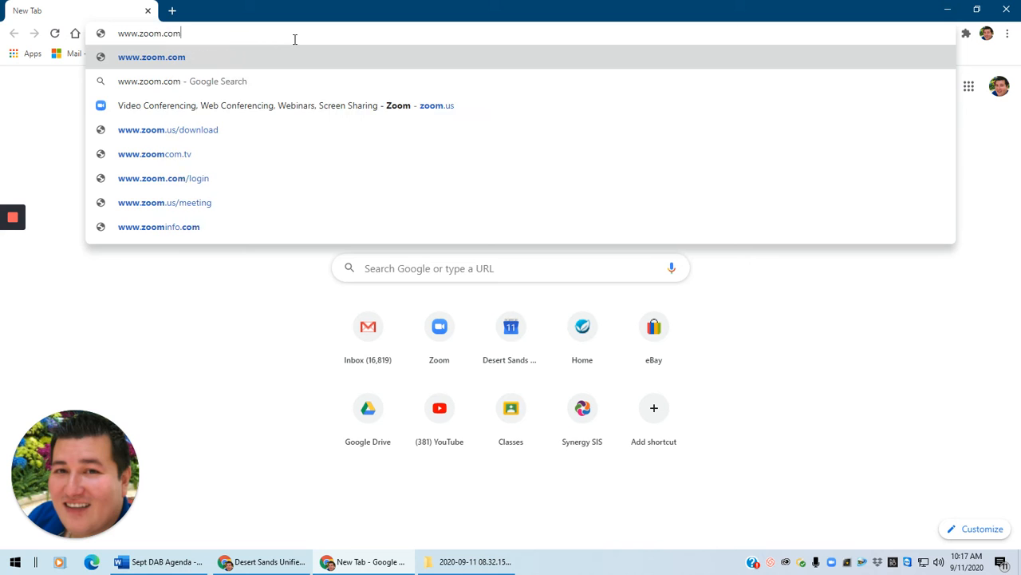
{"action": "key", "text": "Return"}
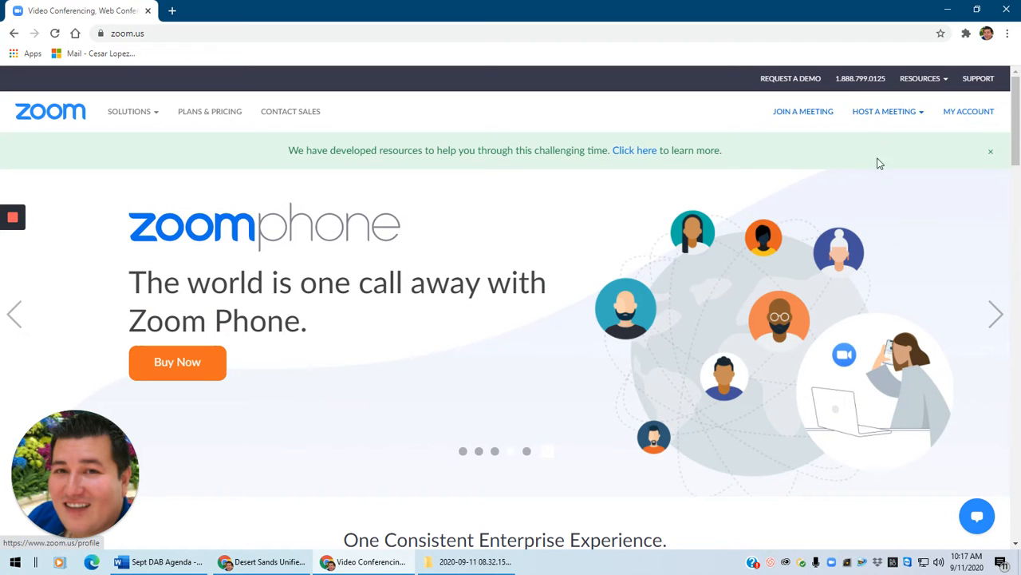
Step: Sign out of the Zoom account from the profile avatar menu
{"action": "left_click", "coordinate": [981, 117]}
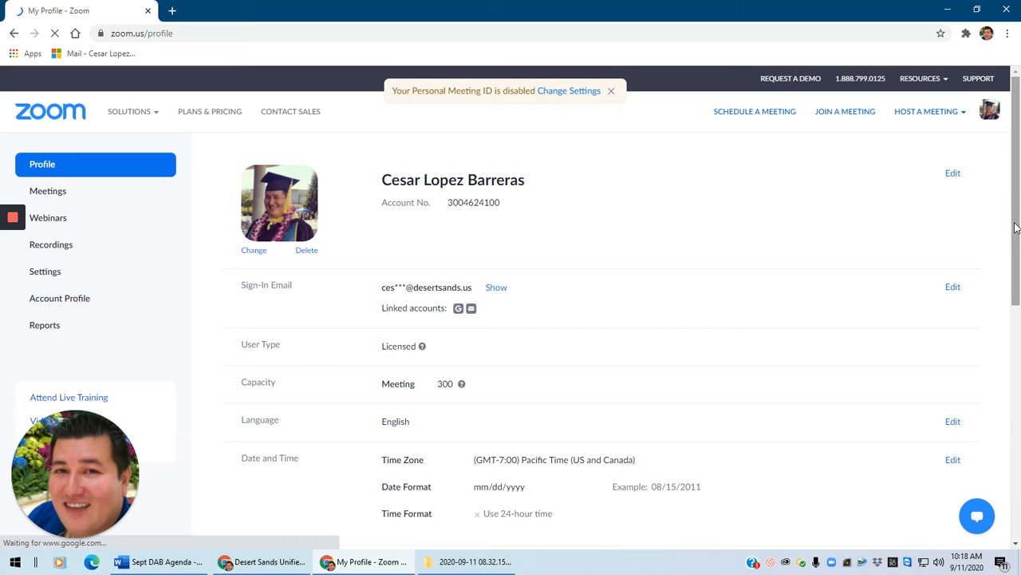
{"action": "scroll", "coordinate": [958, 423], "scroll_direction": "down", "scroll_amount": 10}
{"action": "scroll", "coordinate": [954, 429], "scroll_direction": "up", "scroll_amount": 10}
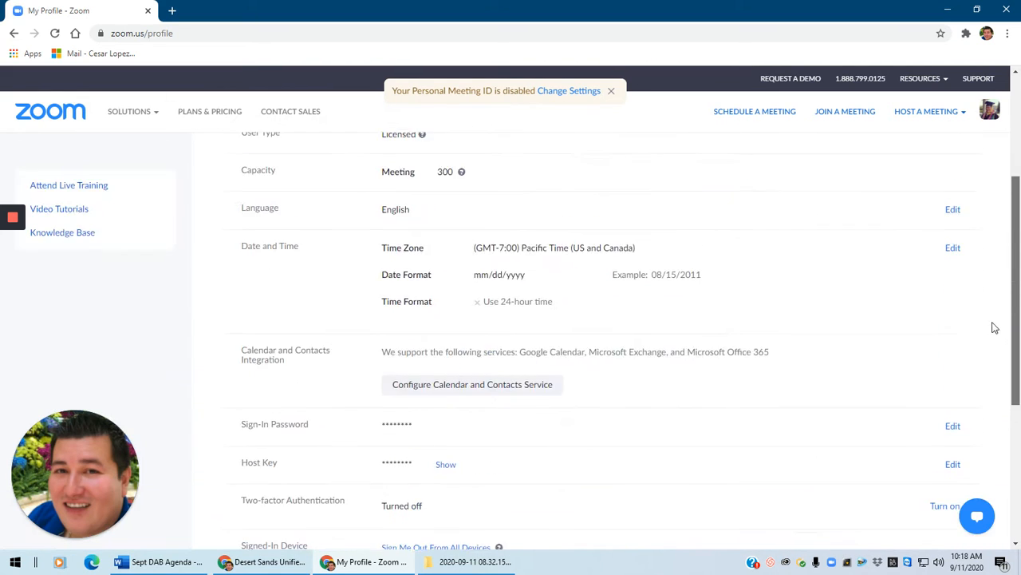
{"action": "left_click", "coordinate": [965, 114]}
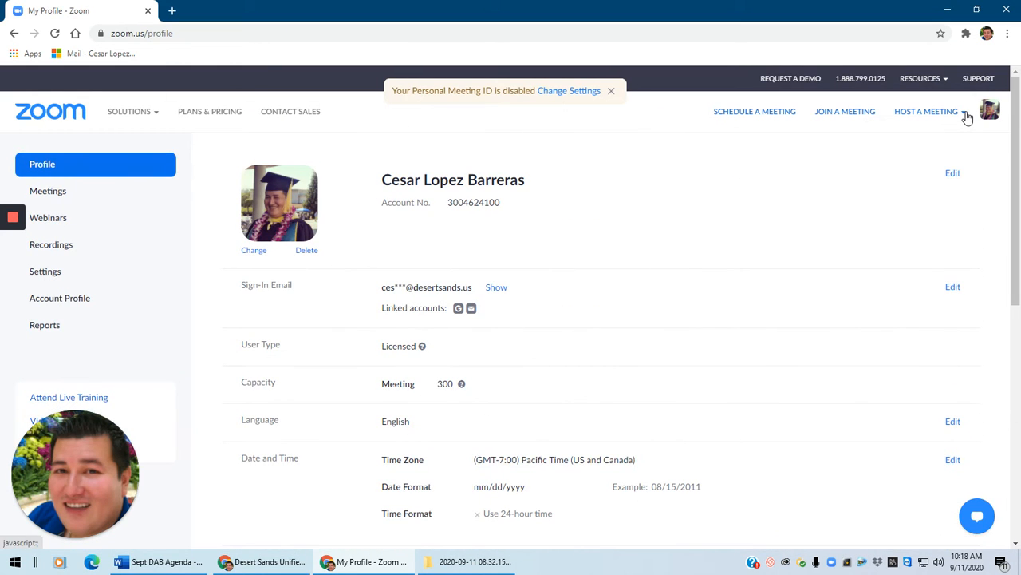
{"action": "left_click", "coordinate": [965, 114]}
{"action": "mouse_move", "coordinate": [997, 116]}
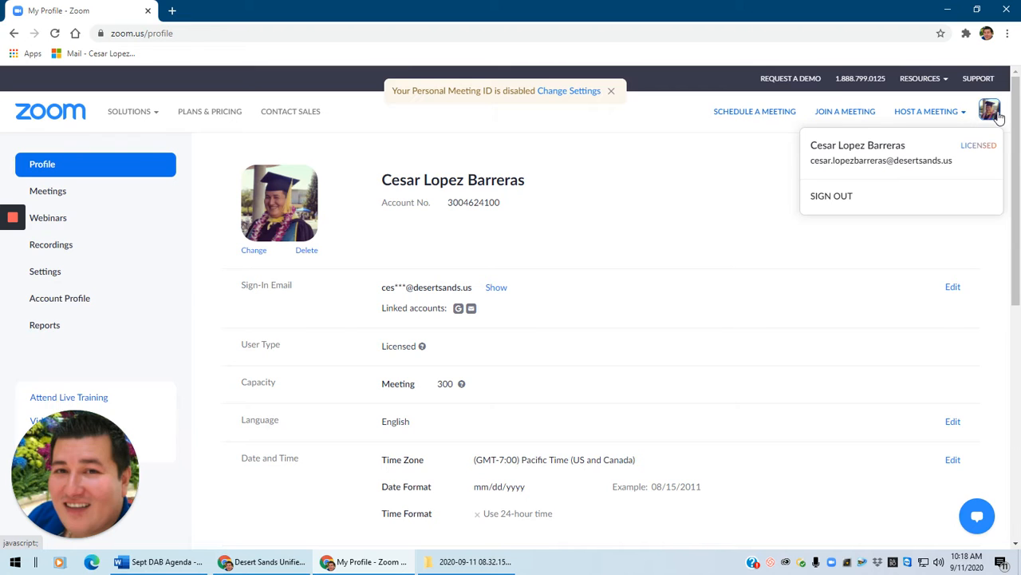
{"action": "left_click", "coordinate": [918, 204]}
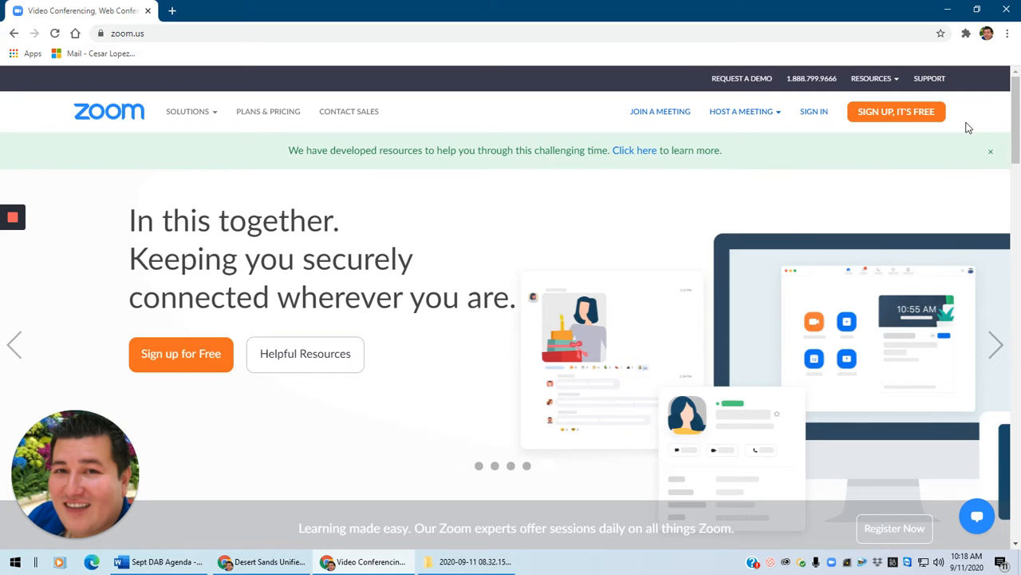
Step: Move from the Sign Up page to Sign In and choose Sign in with Google
{"action": "left_click", "coordinate": [902, 113]}
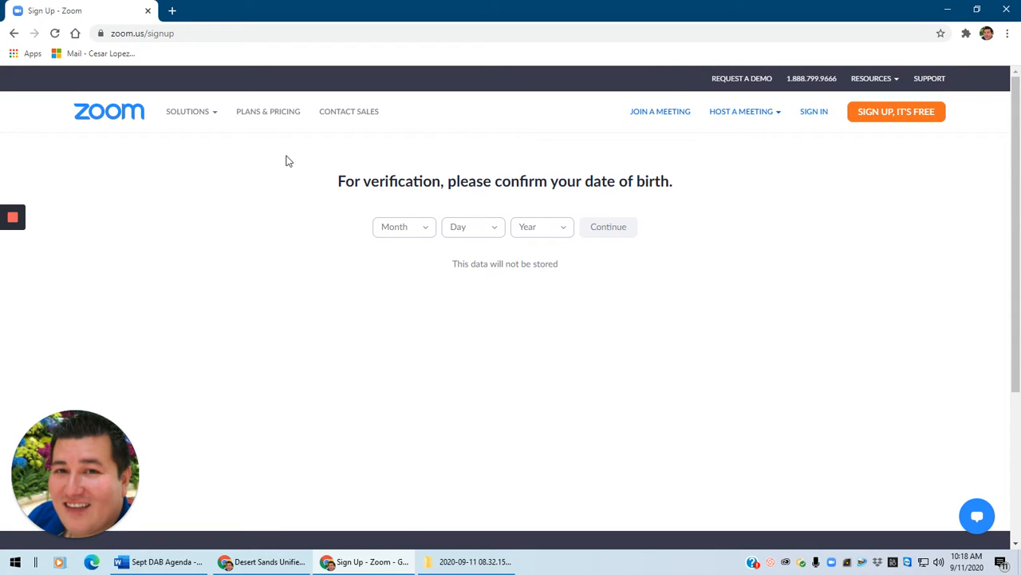
{"action": "left_click", "coordinate": [815, 112]}
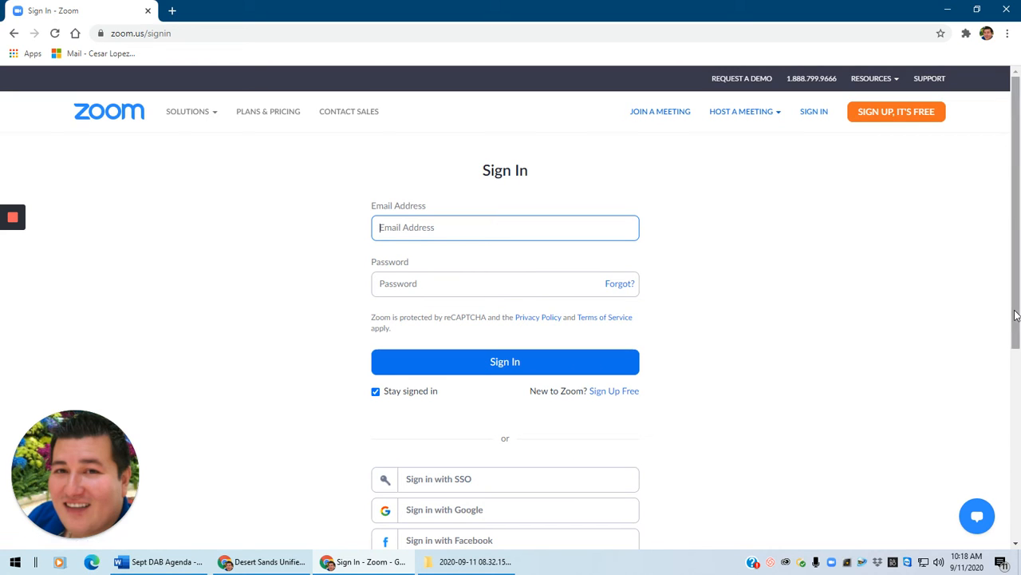
{"action": "scroll", "coordinate": [1016, 316], "scroll_direction": "down", "scroll_amount": 1}
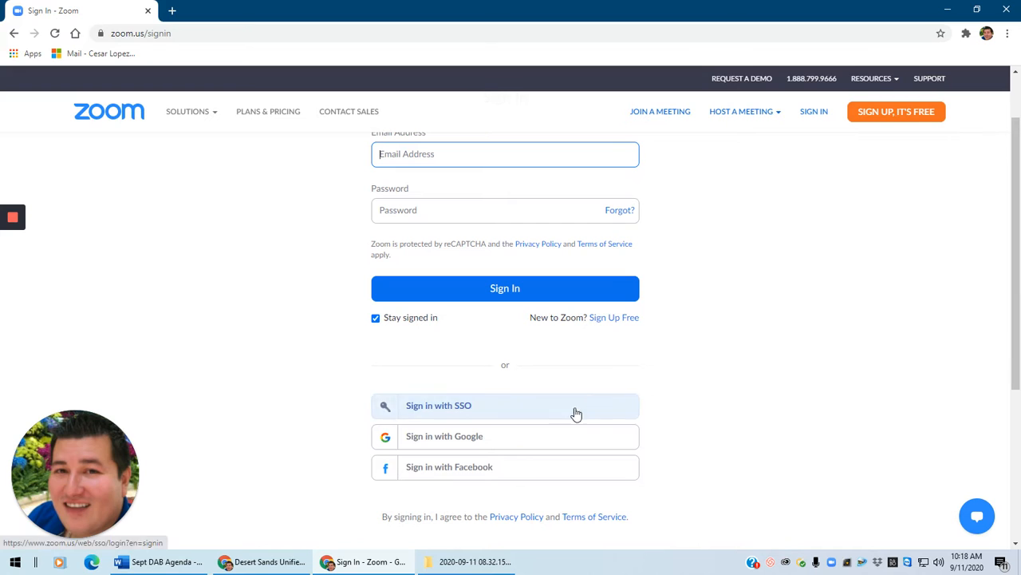
{"action": "left_click", "coordinate": [523, 444]}
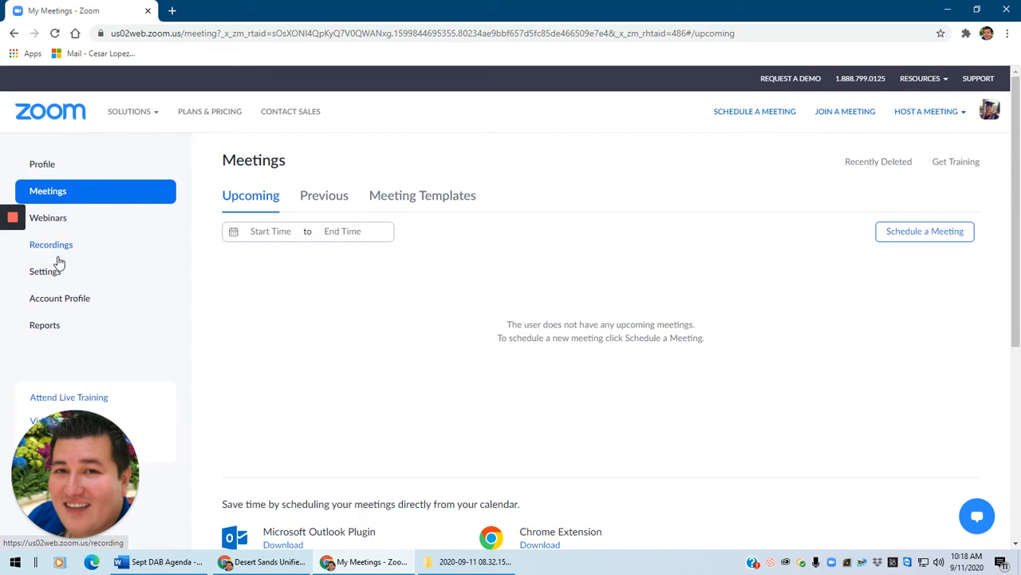
Step: Open the Profile page showing a Licensed user with 300-person meeting capacity
{"action": "left_click", "coordinate": [42, 167]}
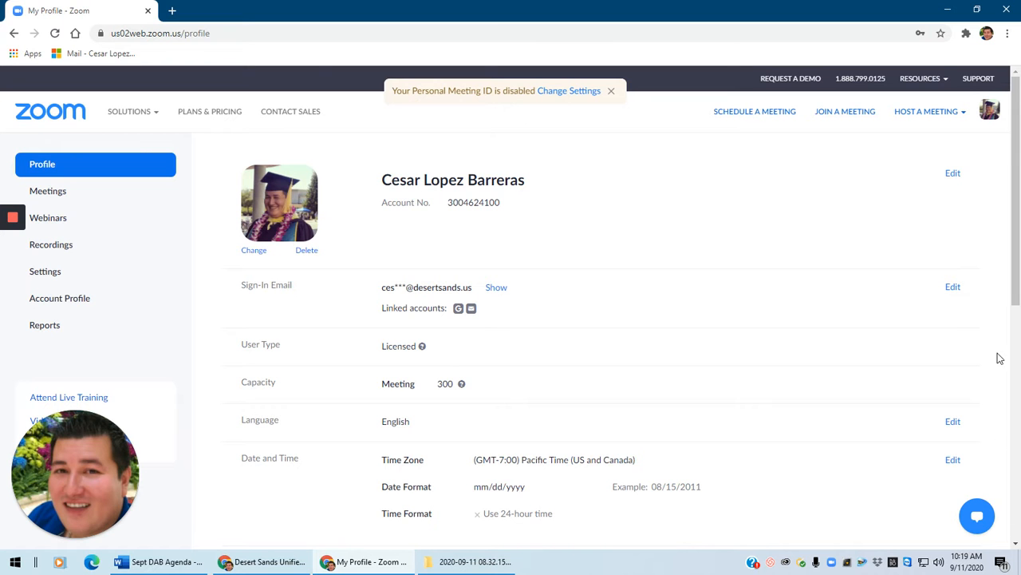
Step: Scroll the profile, then view Meetings, where the Upcoming tab is empty
{"action": "mouse_move", "coordinate": [1018, 255]}
{"action": "left_mouse_down"}
{"action": "mouse_move", "coordinate": [996, 412]}
{"action": "mouse_move", "coordinate": [1015, 243]}
{"action": "left_mouse_up"}
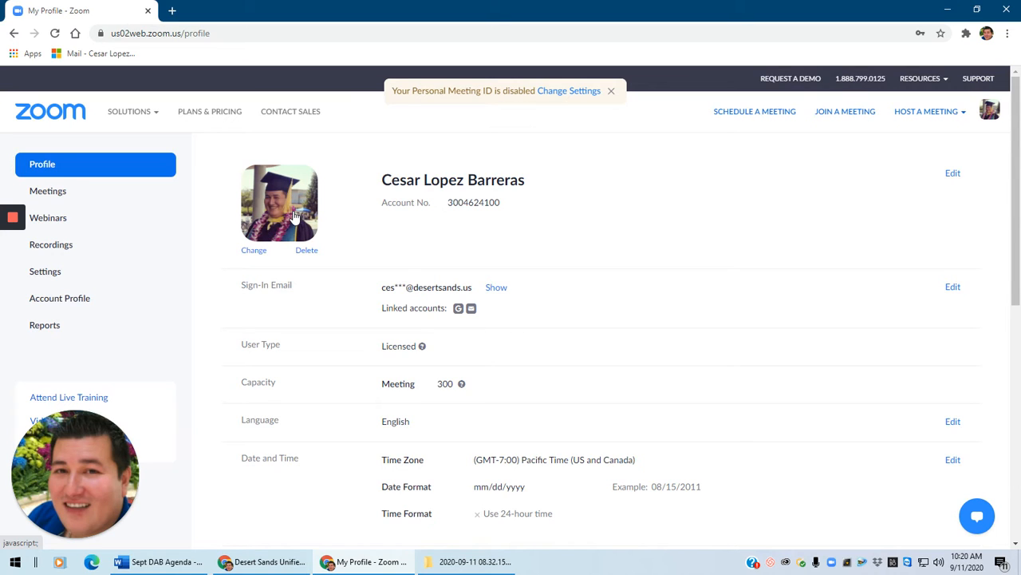
{"action": "left_click", "coordinate": [56, 196]}
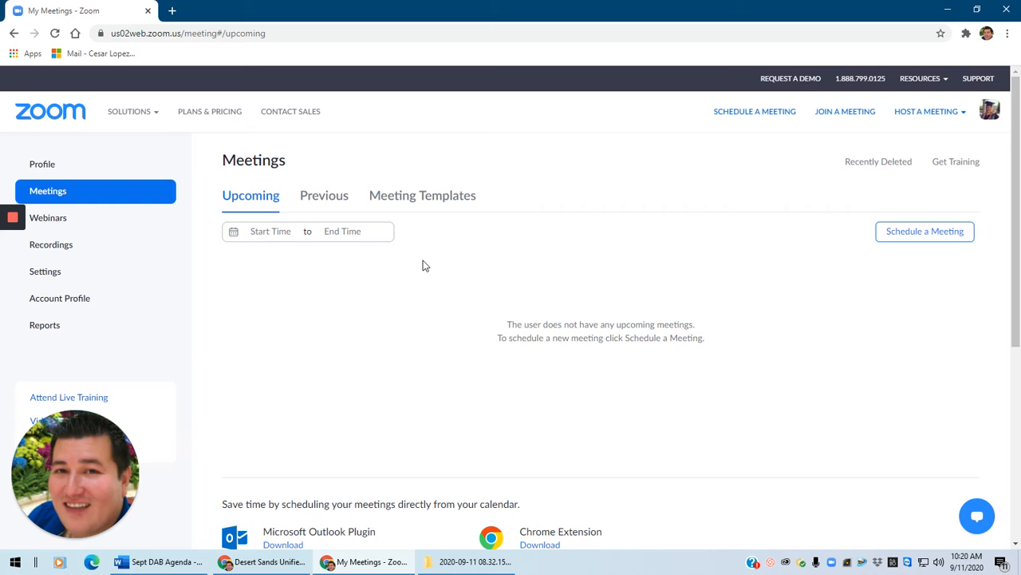
Step: Check Webinars, then open Recordings listing the Per 4 - Floral Design Class recording
{"action": "left_click", "coordinate": [59, 227]}
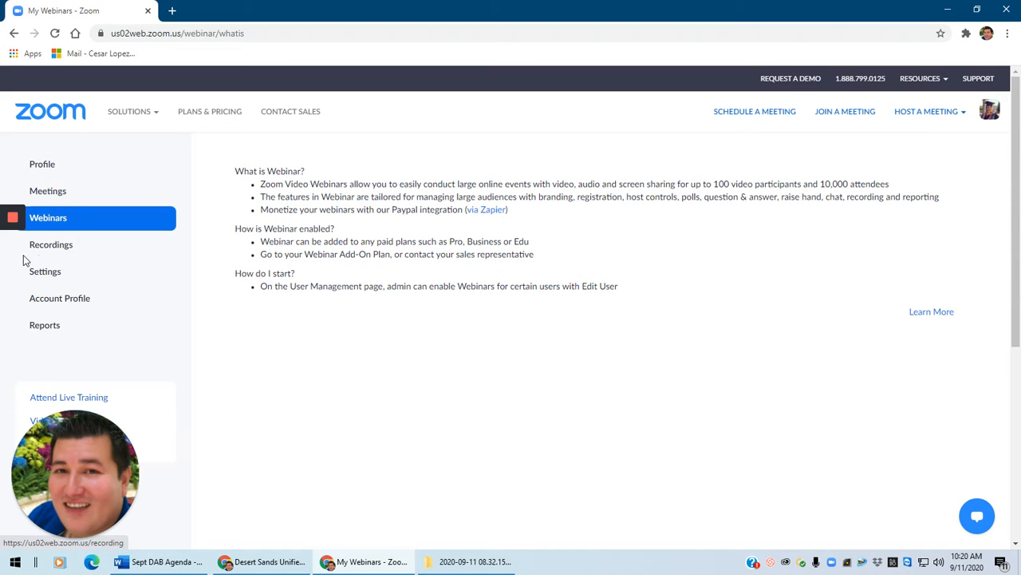
{"action": "left_click", "coordinate": [56, 255]}
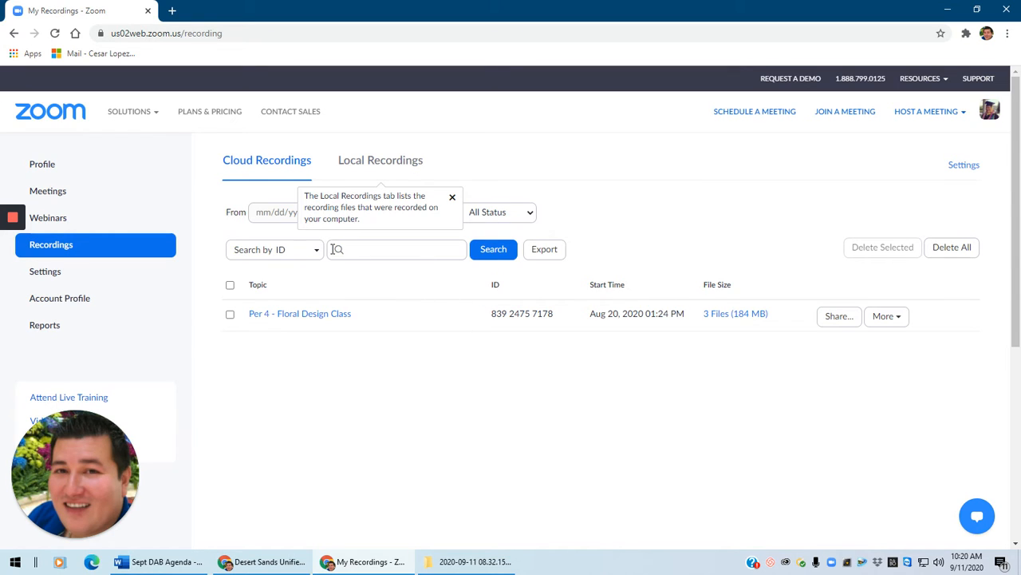
Step: Open Settings on the Meeting tab, where Waiting Room is on under Security
{"action": "left_click", "coordinate": [65, 280]}
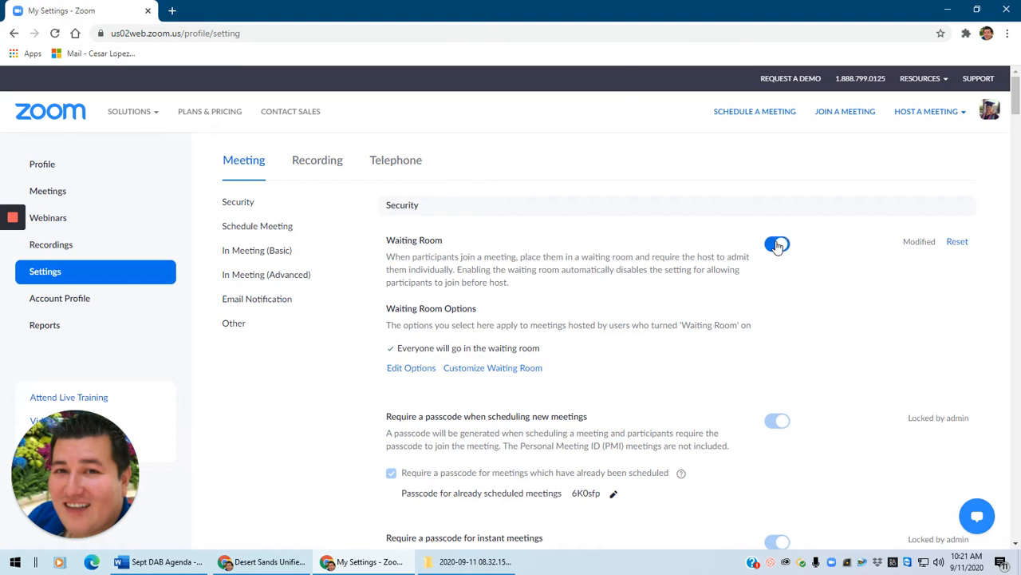
{"action": "left_click", "coordinate": [777, 245]}
{"action": "left_click", "coordinate": [778, 246]}
{"action": "left_click", "coordinate": [495, 367]}
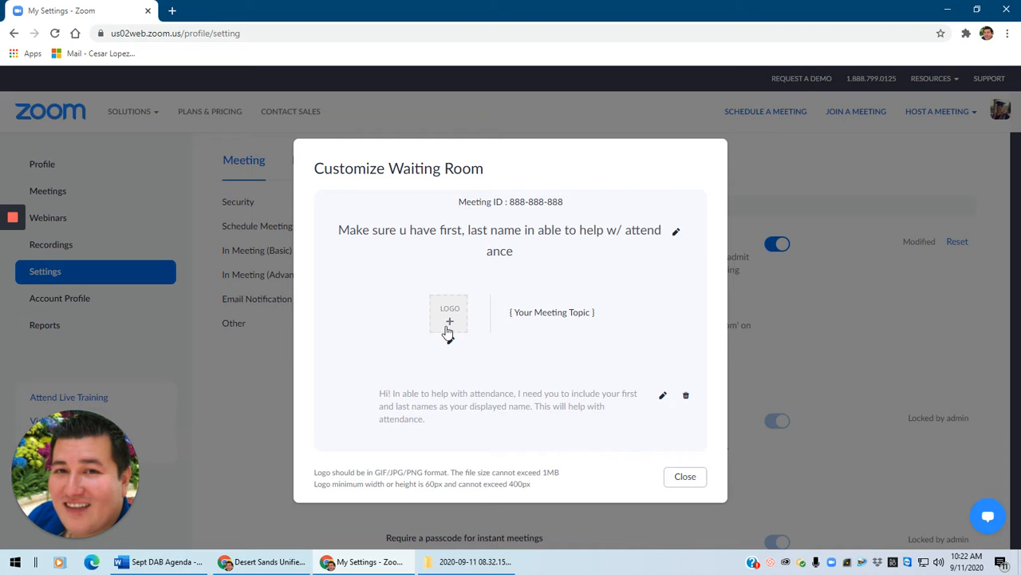
{"action": "left_click", "coordinate": [692, 478]}
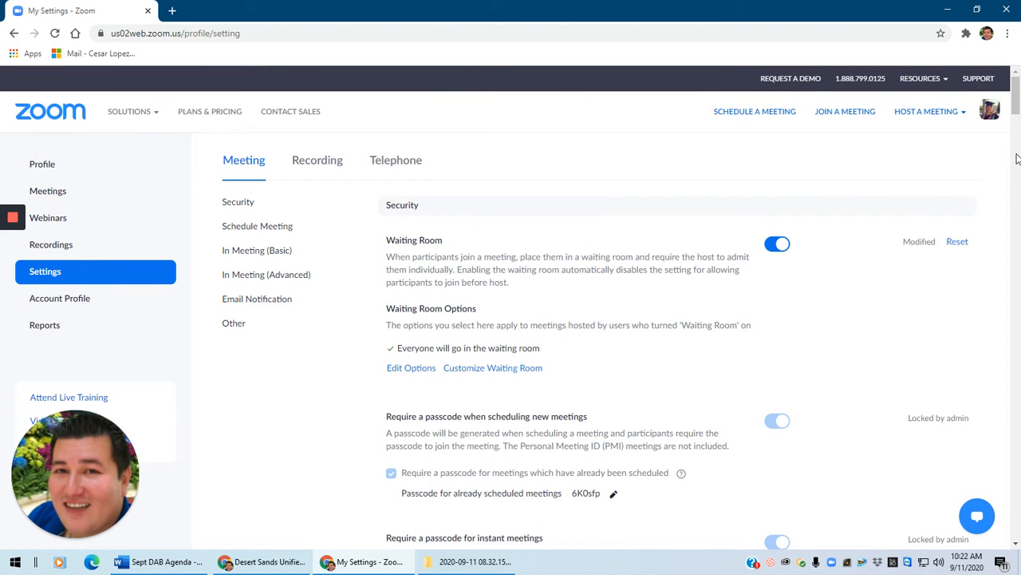
{"action": "left_click_drag", "start_coordinate": [1017, 101], "coordinate": [1017, 114]}
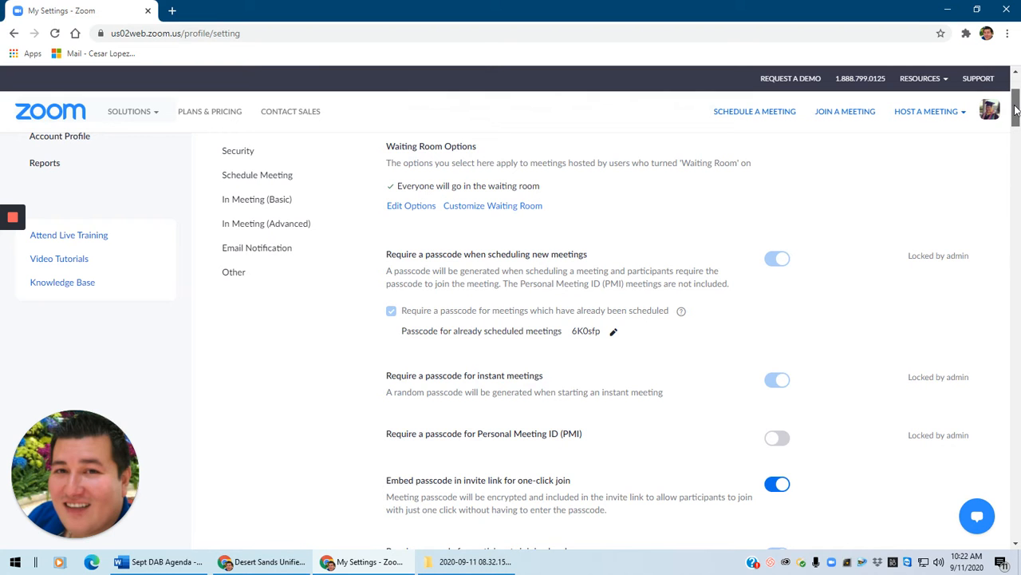
{"action": "left_click_drag", "start_coordinate": [1016, 110], "coordinate": [1017, 134]}
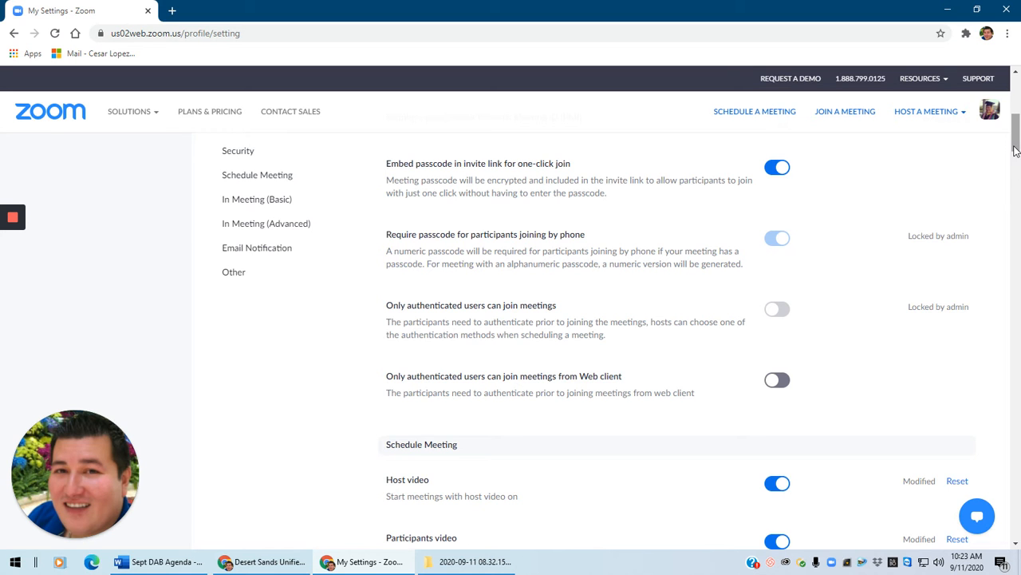
Step: Scroll through Schedule Meeting options like Mute participants upon entry and meeting reminders
{"action": "scroll", "coordinate": [1015, 163], "scroll_direction": "down", "scroll_amount": 3}
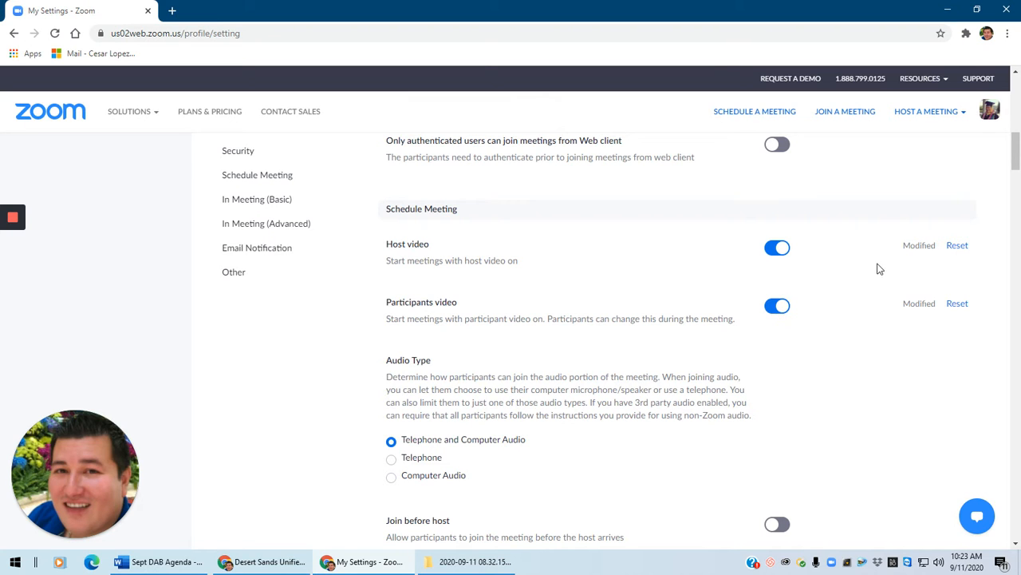
{"action": "left_click_drag", "start_coordinate": [1014, 160], "coordinate": [1013, 171]}
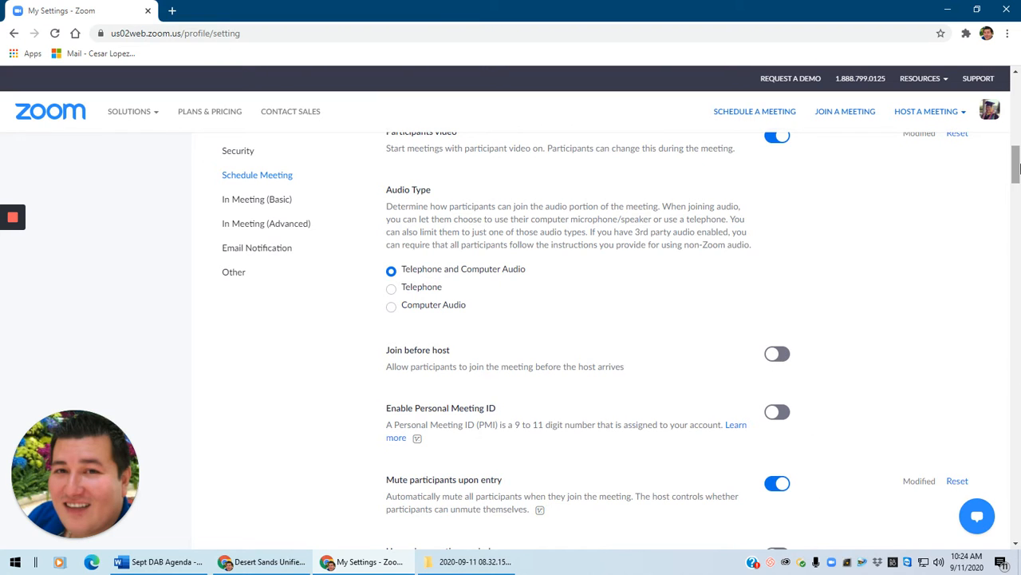
{"action": "left_click_drag", "start_coordinate": [1018, 166], "coordinate": [1015, 192]}
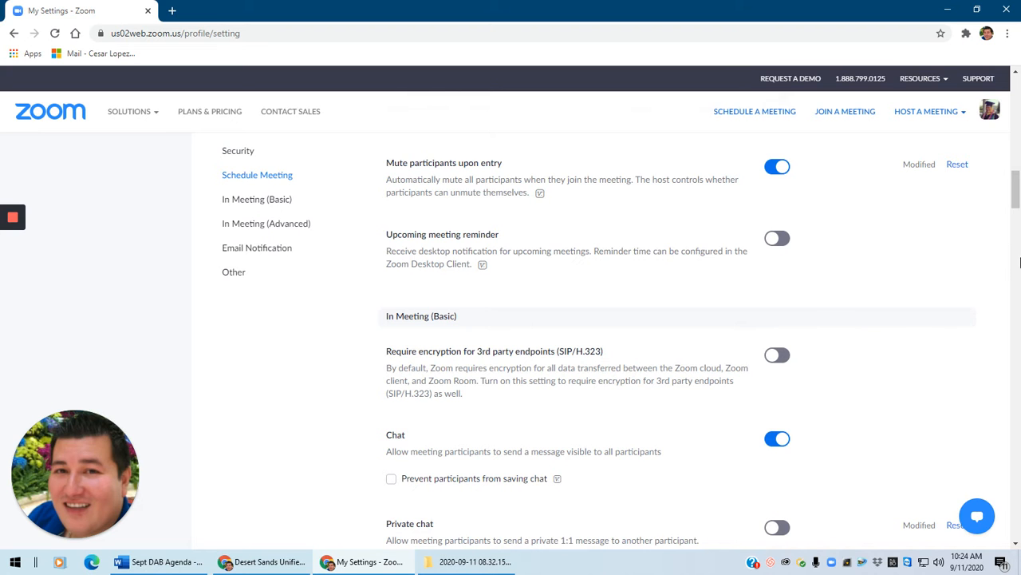
Step: Scroll through In Meeting (Basic): Chat, Private chat, File transfer, Co-host and Polling
{"action": "left_click_drag", "start_coordinate": [1017, 201], "coordinate": [1017, 223]}
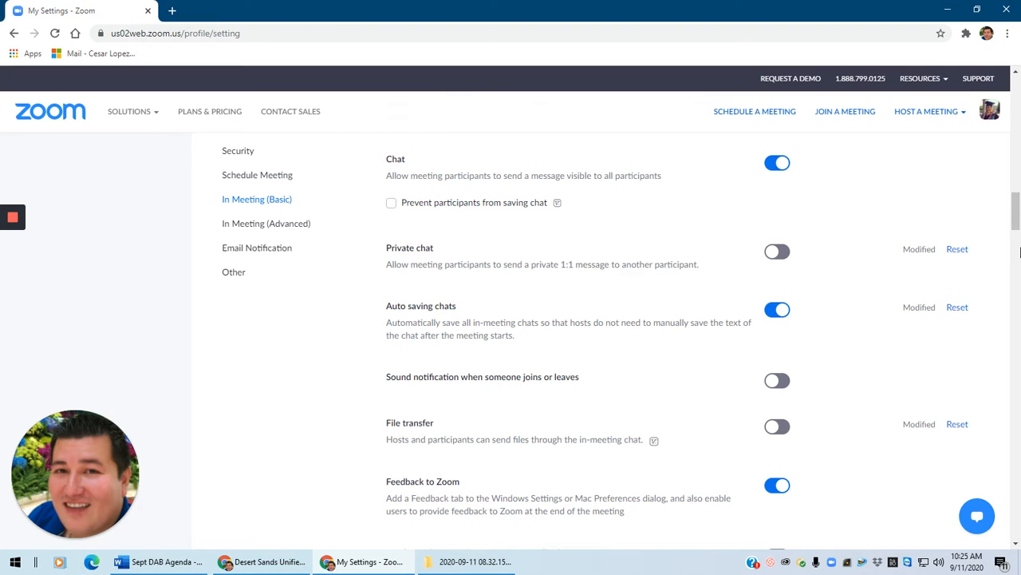
{"action": "left_click_drag", "start_coordinate": [1015, 216], "coordinate": [1016, 236]}
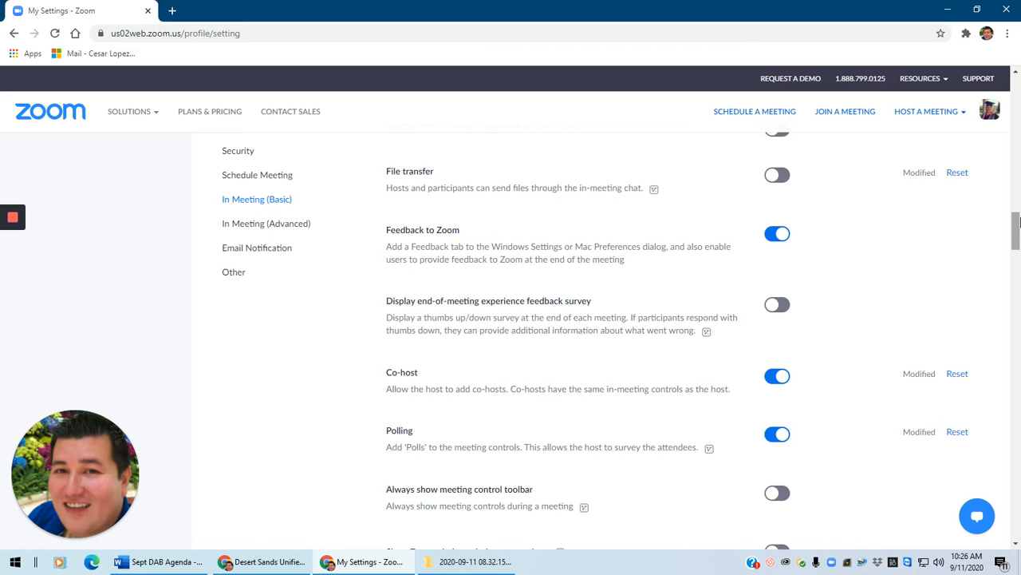
Step: Scroll to Screen sharing and confirm Who can share is Host Only
{"action": "scroll", "coordinate": [1015, 227], "scroll_direction": "down", "scroll_amount": 3}
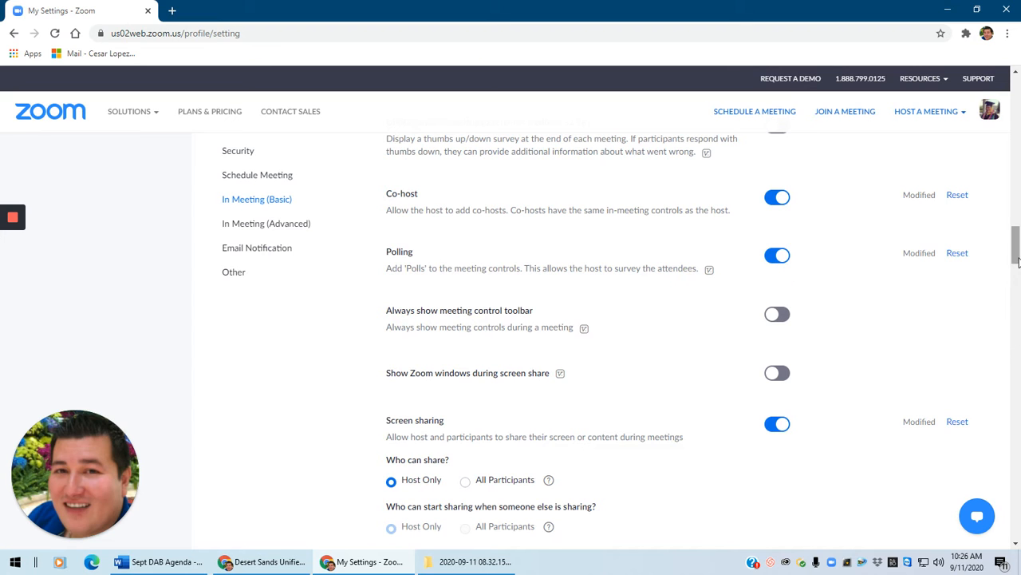
{"action": "left_click_drag", "start_coordinate": [1016, 257], "coordinate": [1015, 281]}
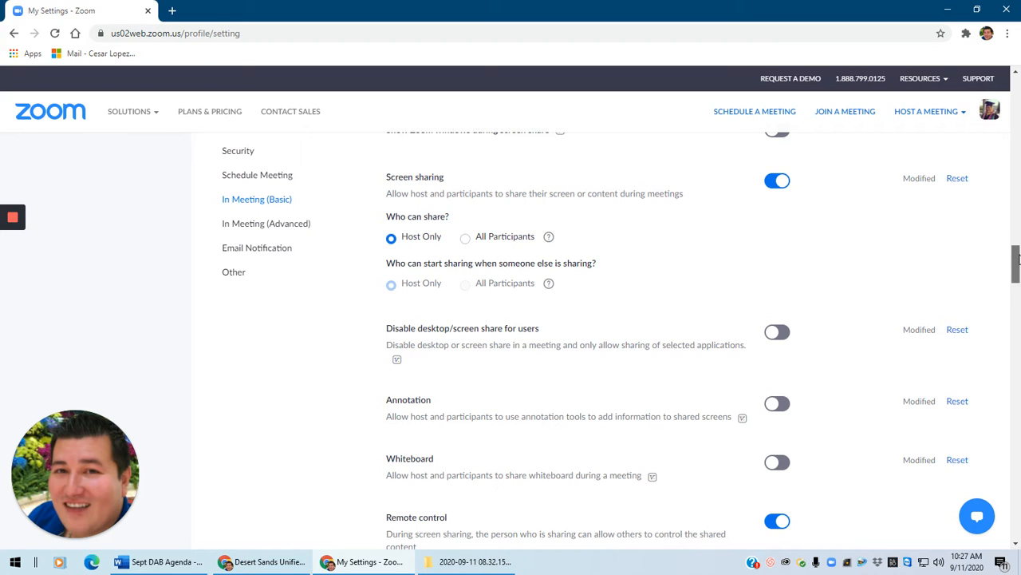
Step: Scroll past Annotation, Whiteboard and Nonverbal feedback to the Breakout room setting
{"action": "left_click_drag", "start_coordinate": [1017, 259], "coordinate": [1017, 269]}
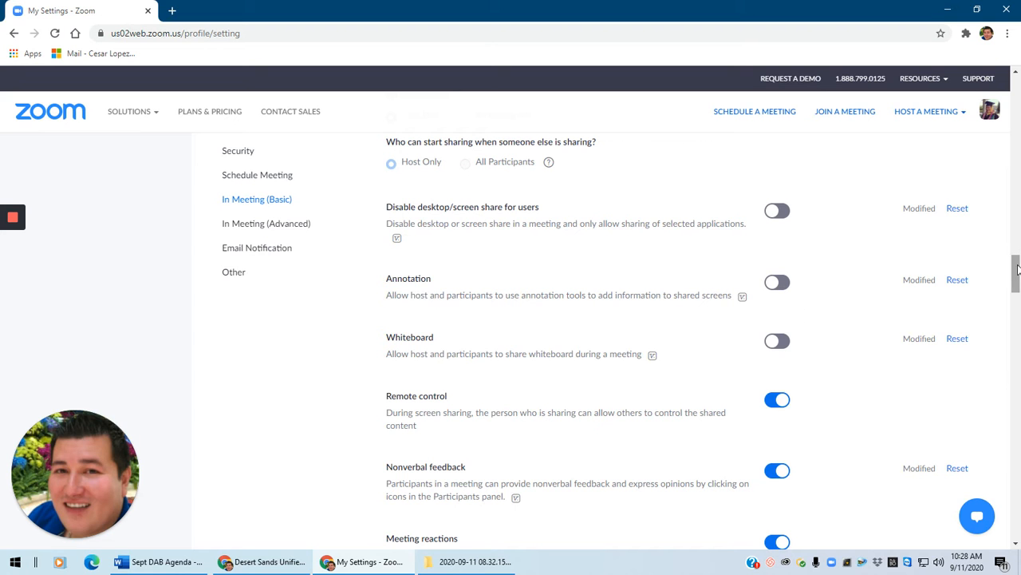
{"action": "left_click_drag", "start_coordinate": [1016, 270], "coordinate": [1016, 311]}
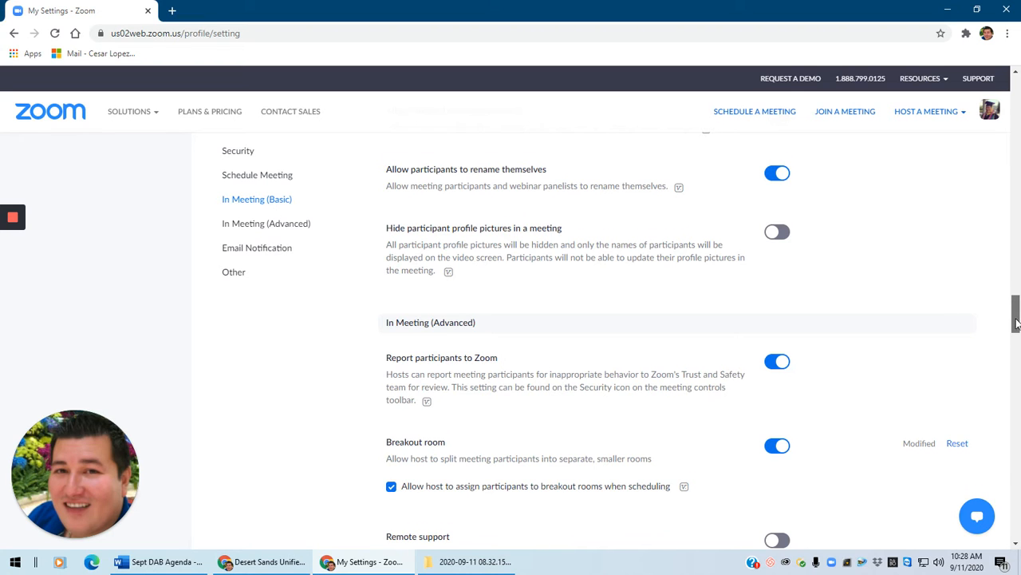
{"action": "scroll", "coordinate": [1017, 334], "scroll_direction": "down", "scroll_amount": 2}
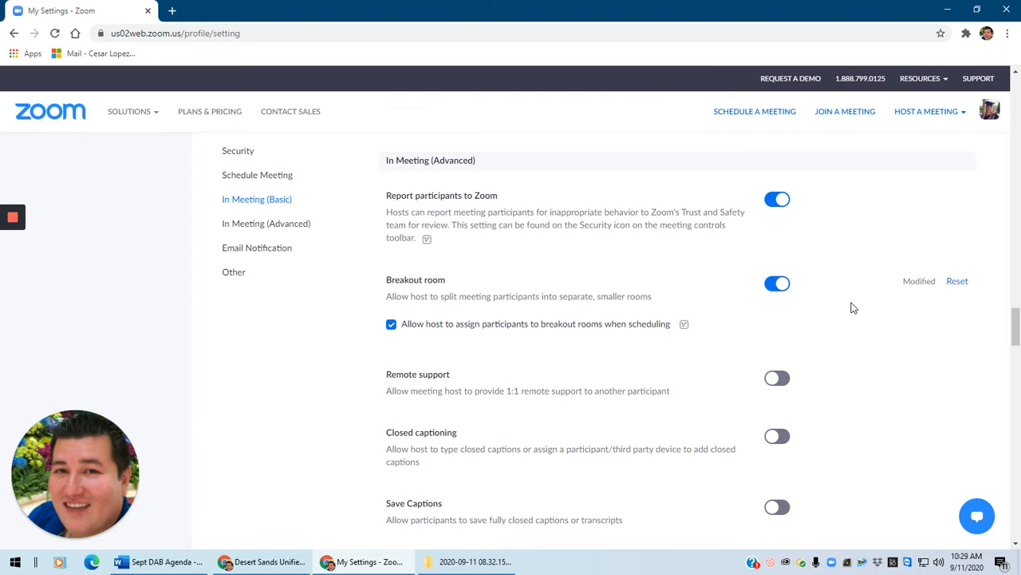
Step: Bring up the Image Virtual Backgrounds window listing all 11 uploaded background images
{"action": "left_click_drag", "start_coordinate": [1016, 326], "coordinate": [1018, 343]}
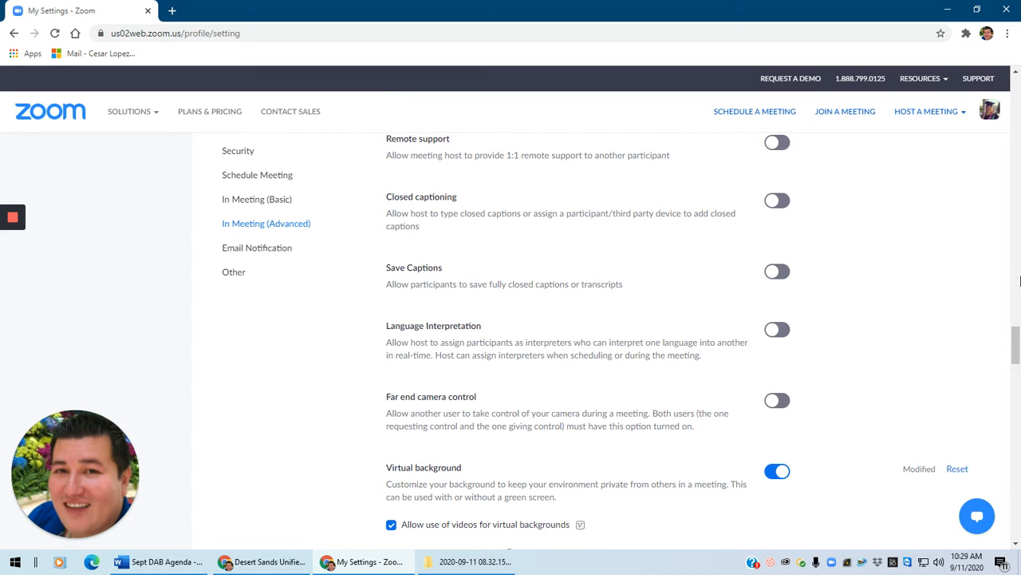
{"action": "scroll", "coordinate": [1019, 338], "scroll_direction": "down", "scroll_amount": 3}
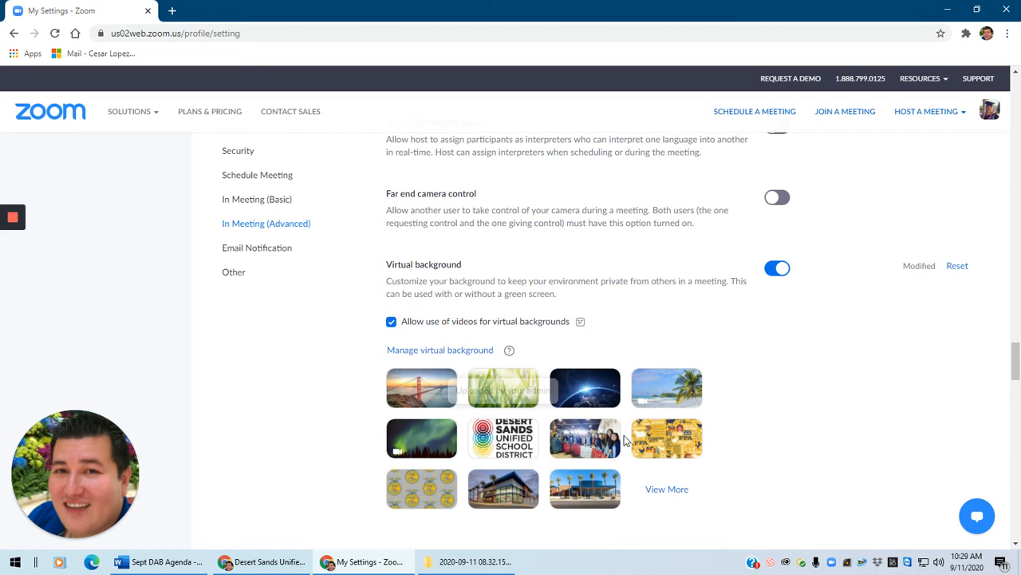
{"action": "left_click", "coordinate": [656, 490]}
{"action": "scroll", "coordinate": [742, 418], "scroll_direction": "up", "scroll_amount": 1}
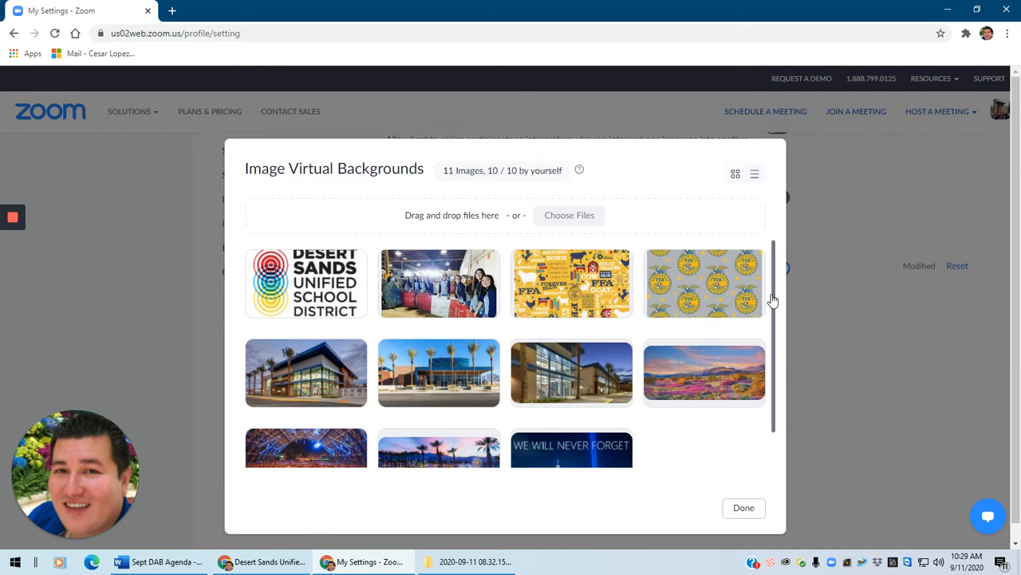
{"action": "left_click_drag", "start_coordinate": [772, 301], "coordinate": [771, 275]}
{"action": "left_click_drag", "start_coordinate": [773, 322], "coordinate": [760, 405]}
{"action": "left_click_drag", "start_coordinate": [776, 343], "coordinate": [789, 276]}
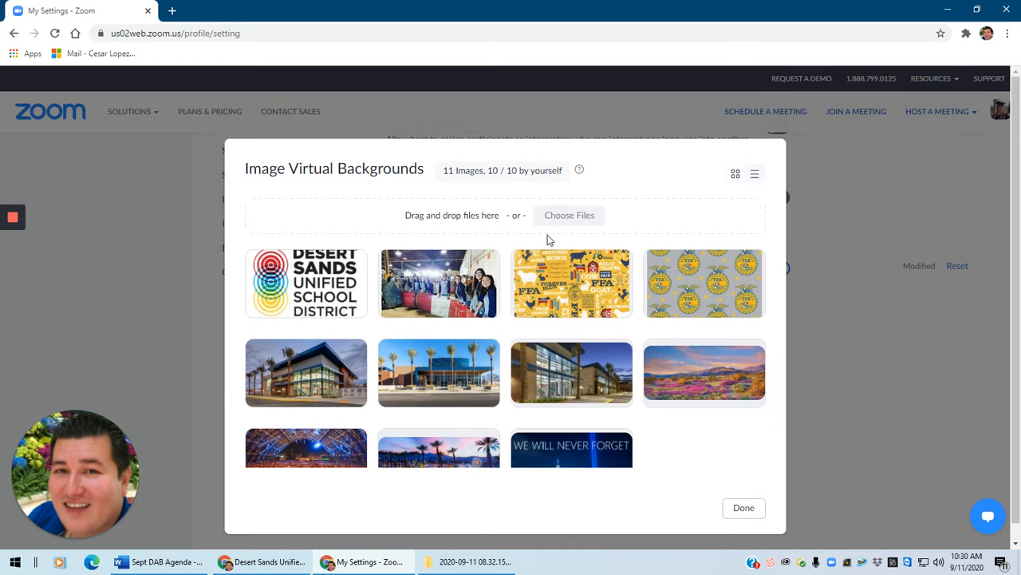
{"action": "left_click", "coordinate": [754, 510]}
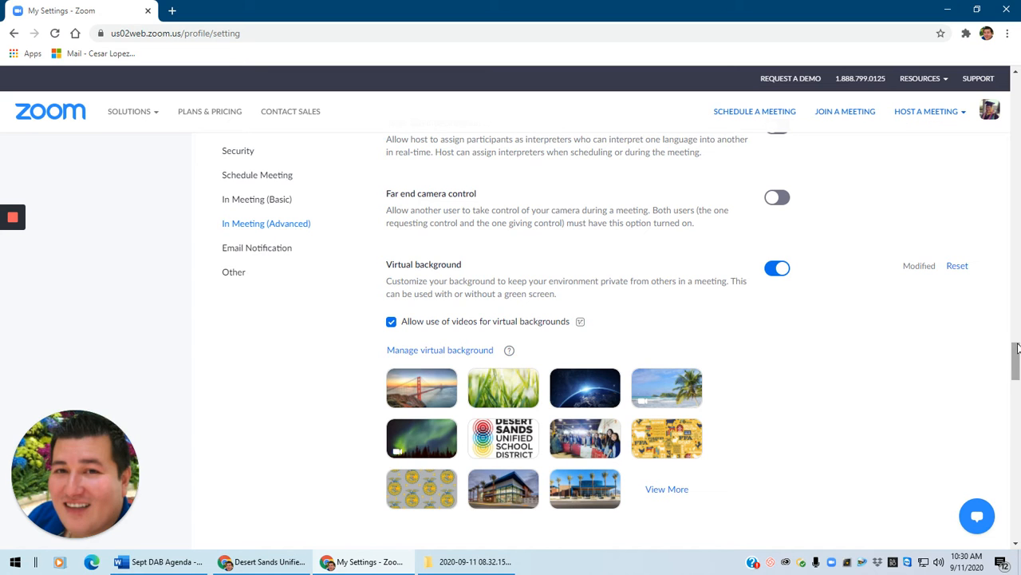
Step: Scroll up to the meeting Security settings showing Waiting Room switched on
{"action": "left_click_drag", "start_coordinate": [1017, 347], "coordinate": [1017, 75]}
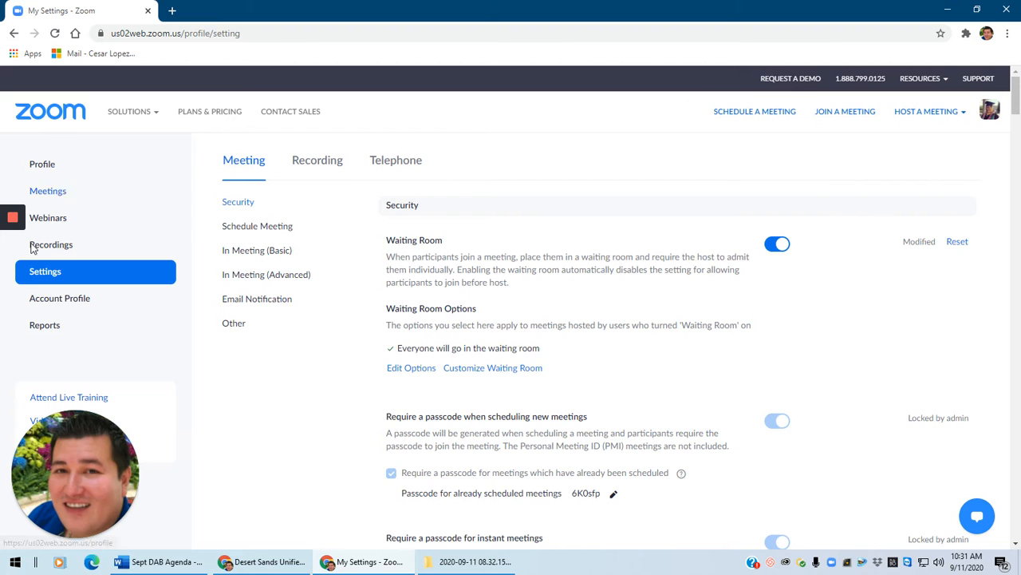
Step: Look through the Account Profile and Profile pages, then view the empty Upcoming meetings list
{"action": "left_click", "coordinate": [56, 306]}
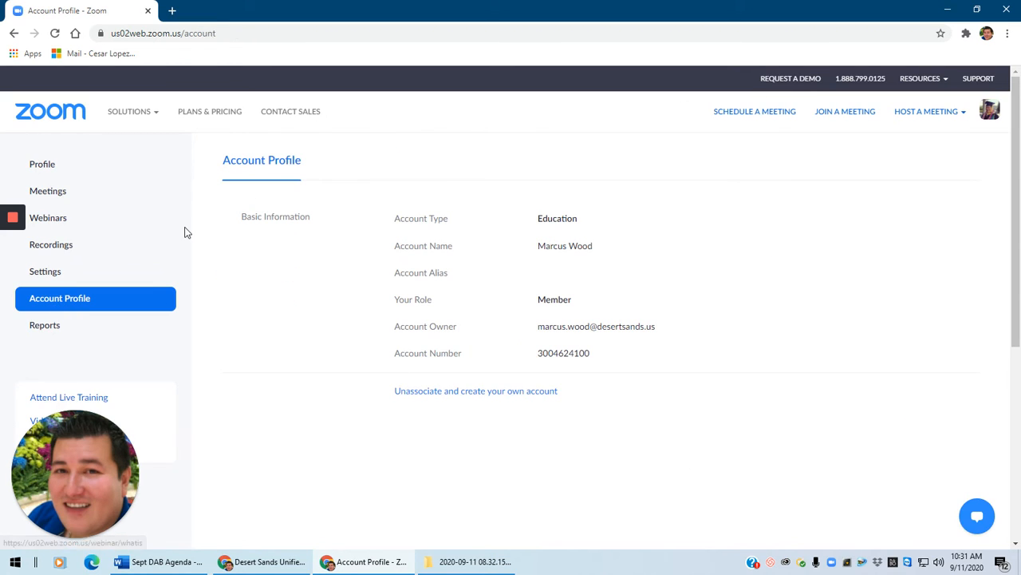
{"action": "left_click", "coordinate": [46, 168]}
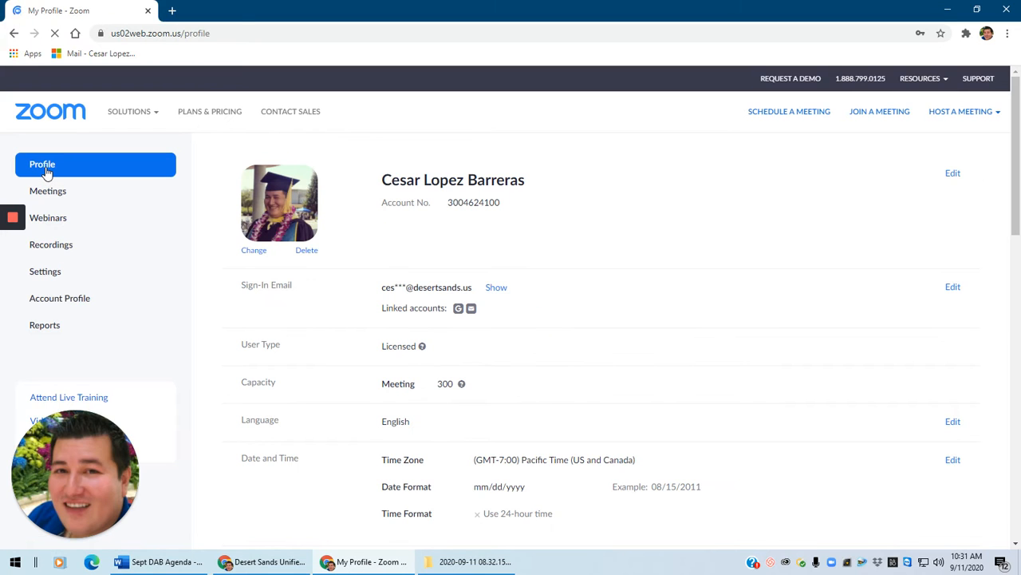
{"action": "left_click", "coordinate": [46, 191]}
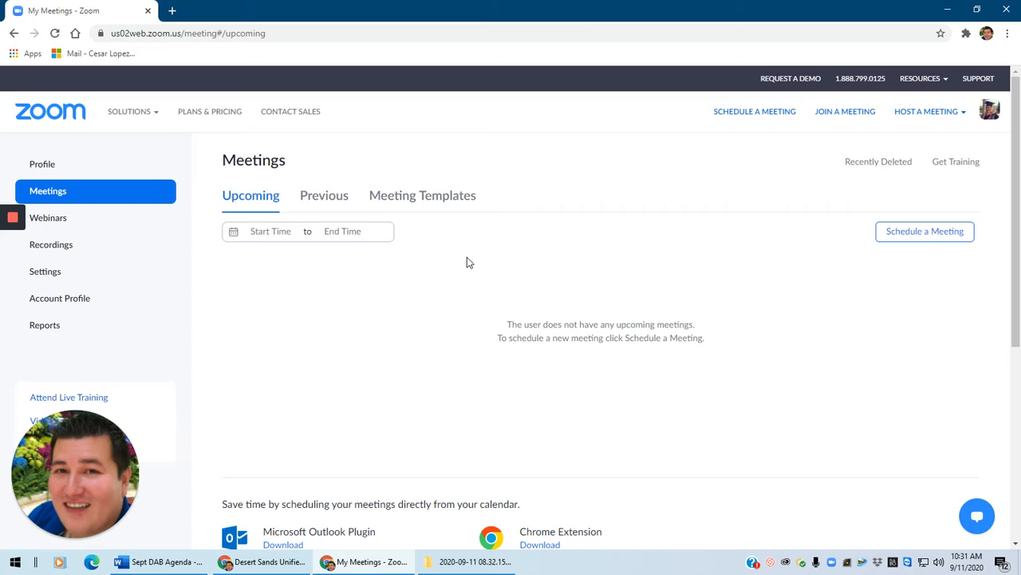
Step: Start a new scheduled meeting with the topic 'Mentorship Meeting', checking its spelling
{"action": "left_click", "coordinate": [910, 236]}
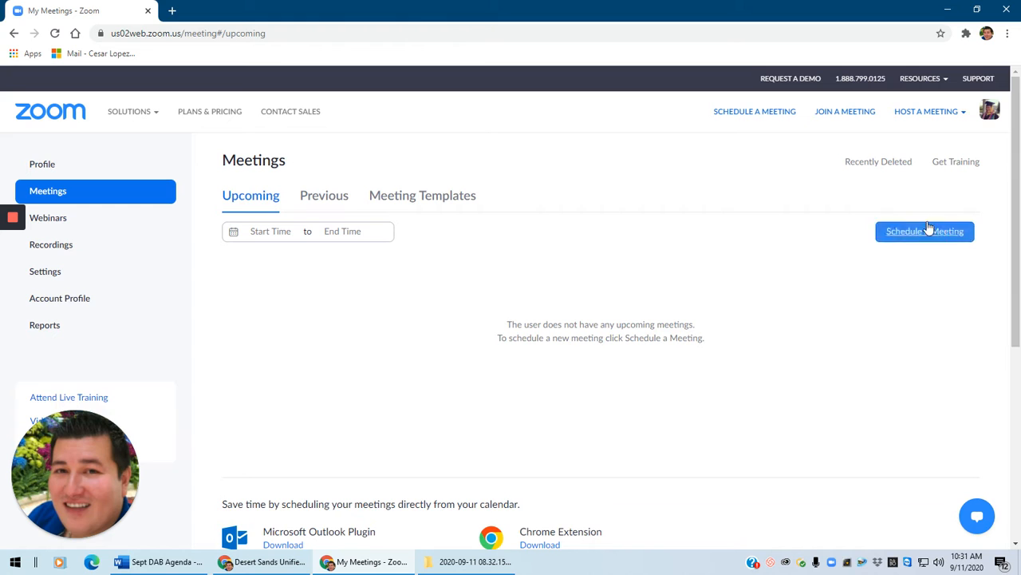
{"action": "left_click", "coordinate": [908, 238]}
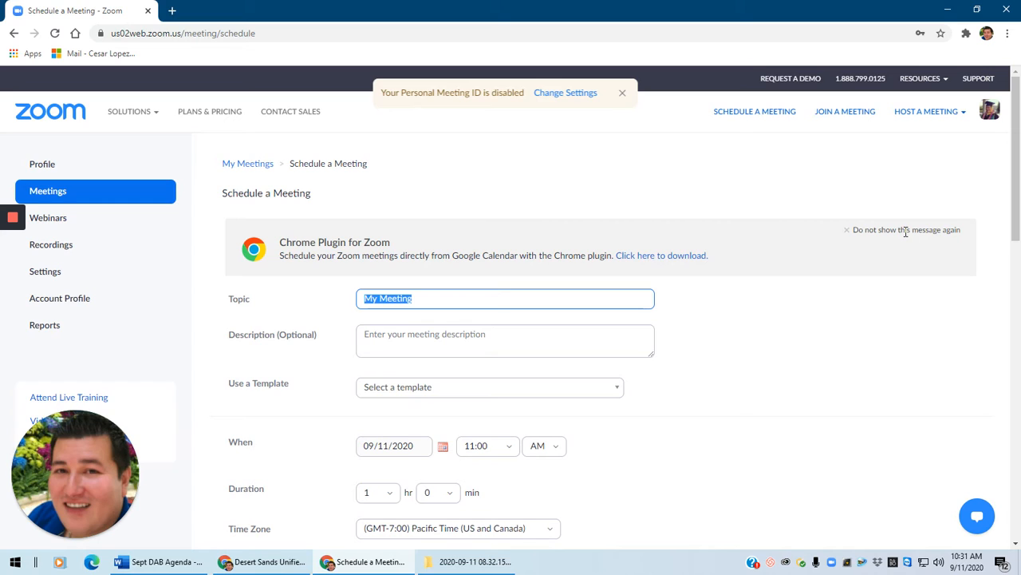
{"action": "type", "text": "Mento"}
{"action": "type", "text": "r"}
{"action": "type", "text": "r"}
{"action": "type", "text": "ship Meeti"}
{"action": "type", "text": "ng"}
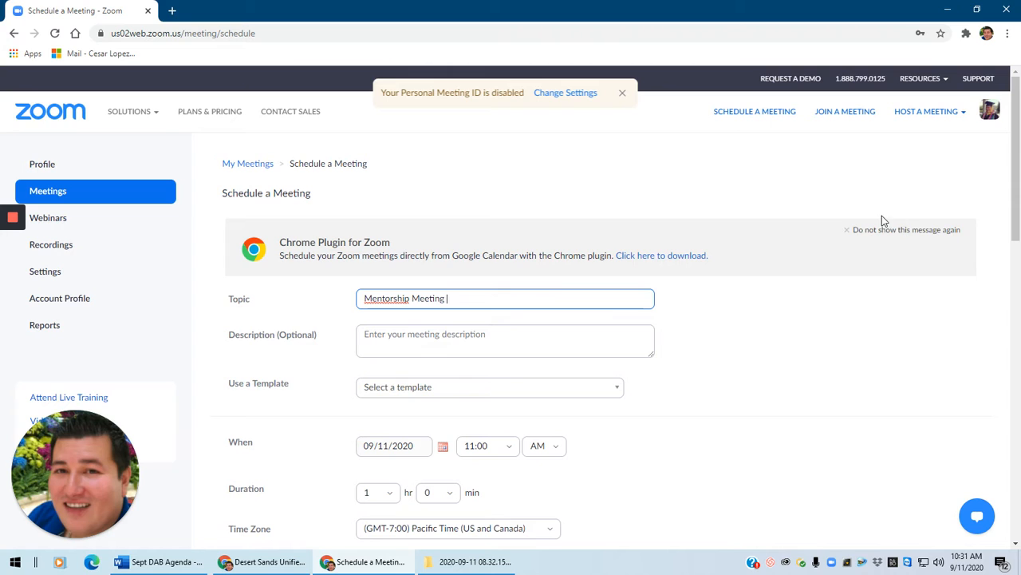
{"action": "right_click", "coordinate": [377, 302]}
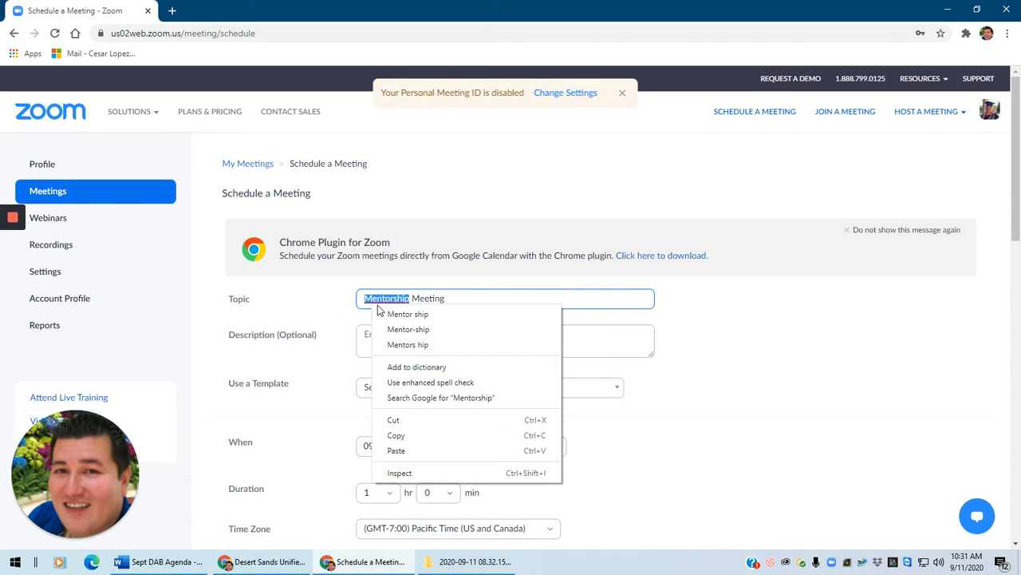
{"action": "left_click", "coordinate": [451, 303]}
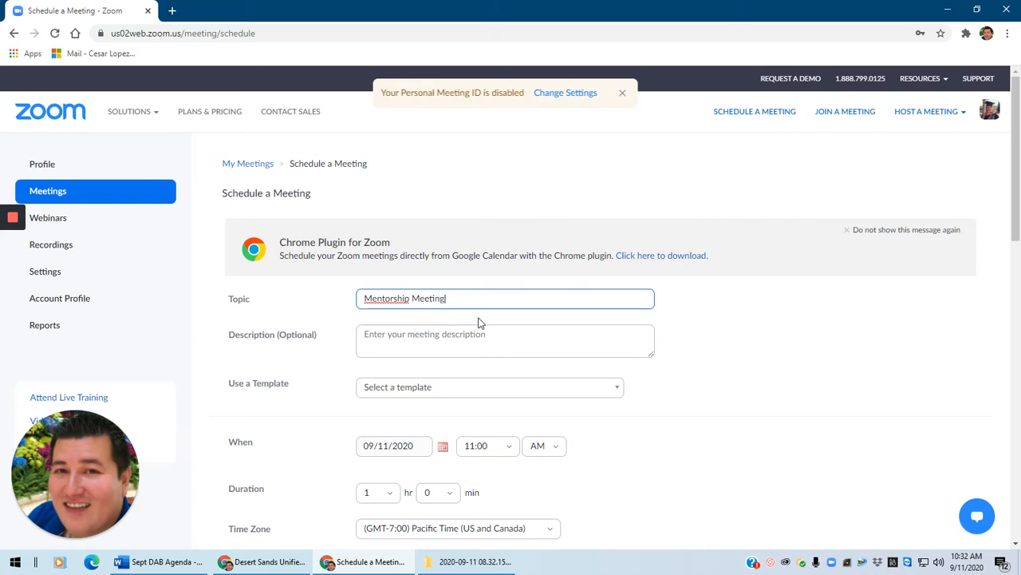
Step: Review the available meeting templates and leave the meeting with no template applied
{"action": "left_click", "coordinate": [456, 335]}
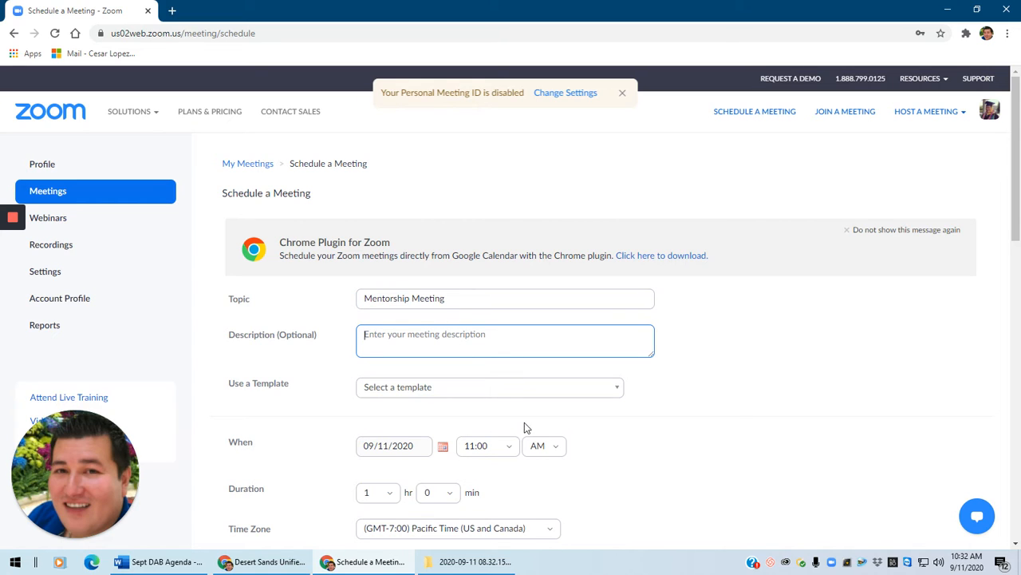
{"action": "left_click", "coordinate": [587, 397]}
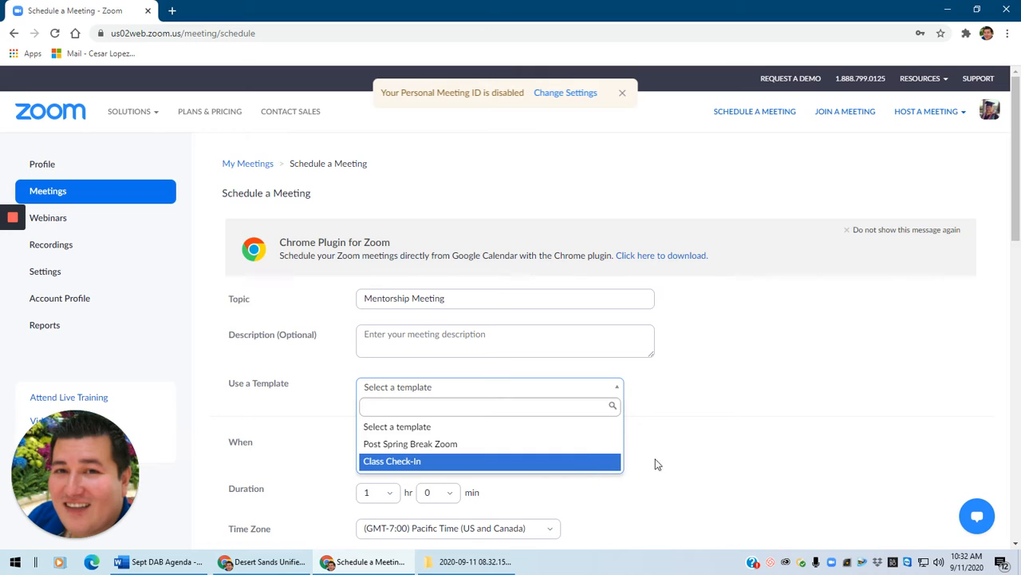
{"action": "left_click", "coordinate": [702, 435]}
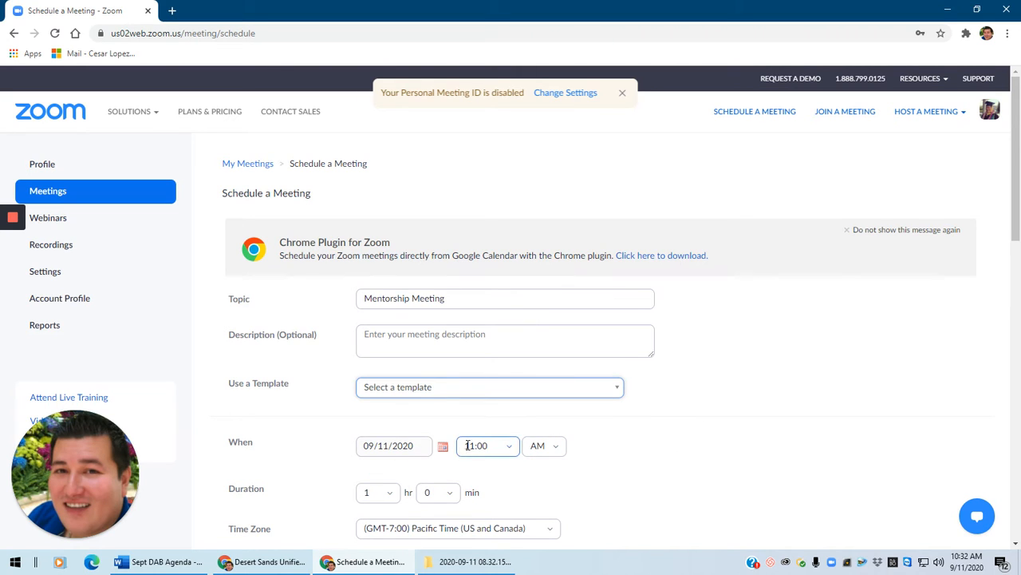
Step: Set the meeting start to November 4, 2020 at 12:30 PM
{"action": "left_click", "coordinate": [377, 448]}
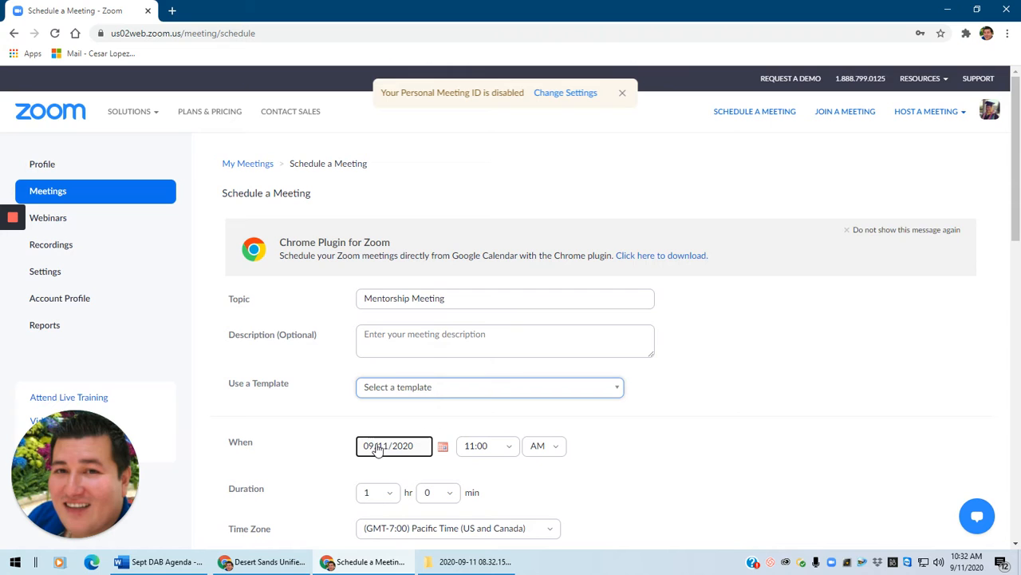
{"action": "left_click", "coordinate": [443, 447]}
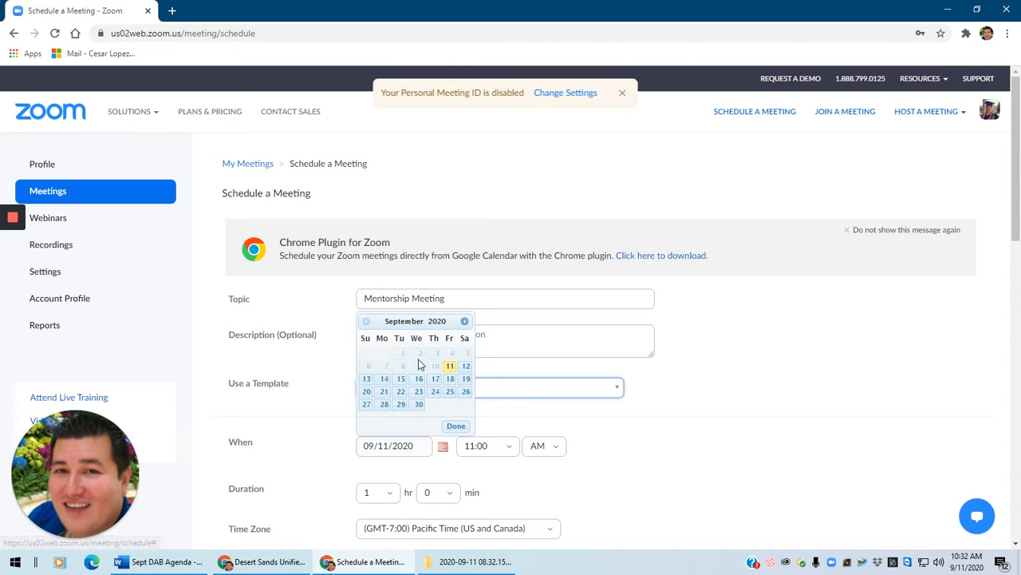
{"action": "left_click", "coordinate": [465, 323]}
{"action": "left_click", "coordinate": [466, 322]}
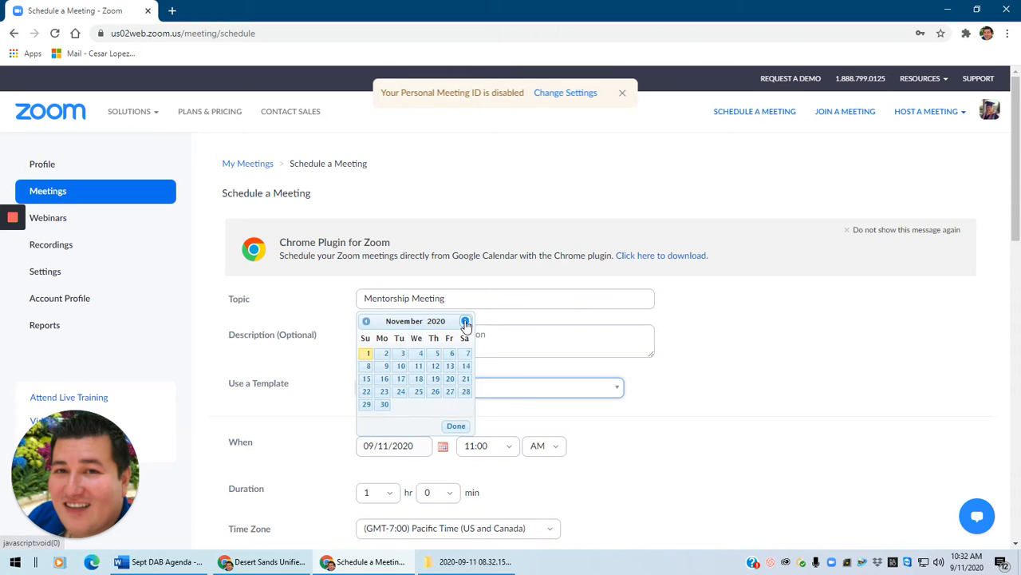
{"action": "left_click", "coordinate": [417, 353]}
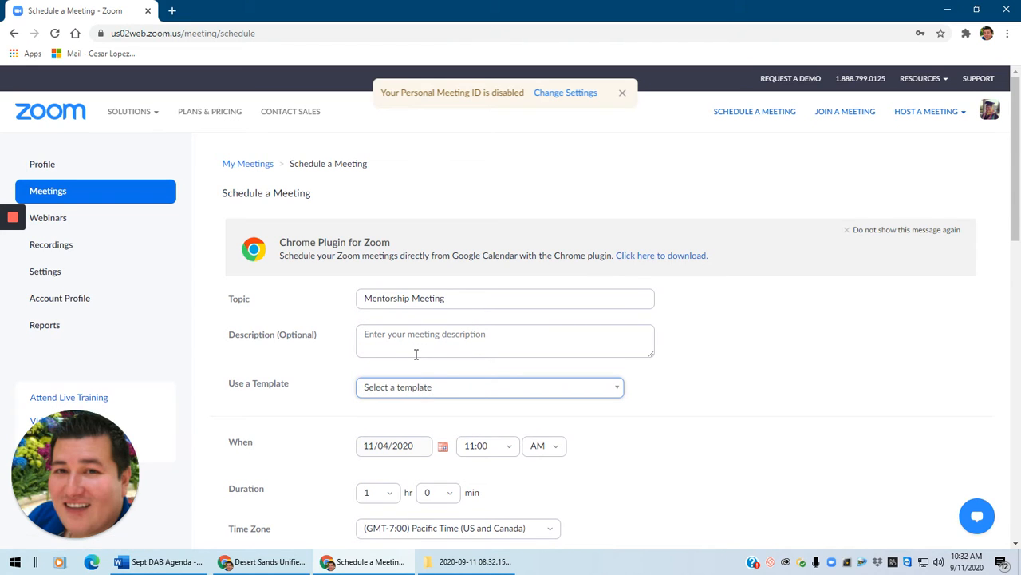
{"action": "left_click", "coordinate": [479, 445]}
{"action": "scroll", "coordinate": [483, 399], "scroll_direction": "down", "scroll_amount": 5}
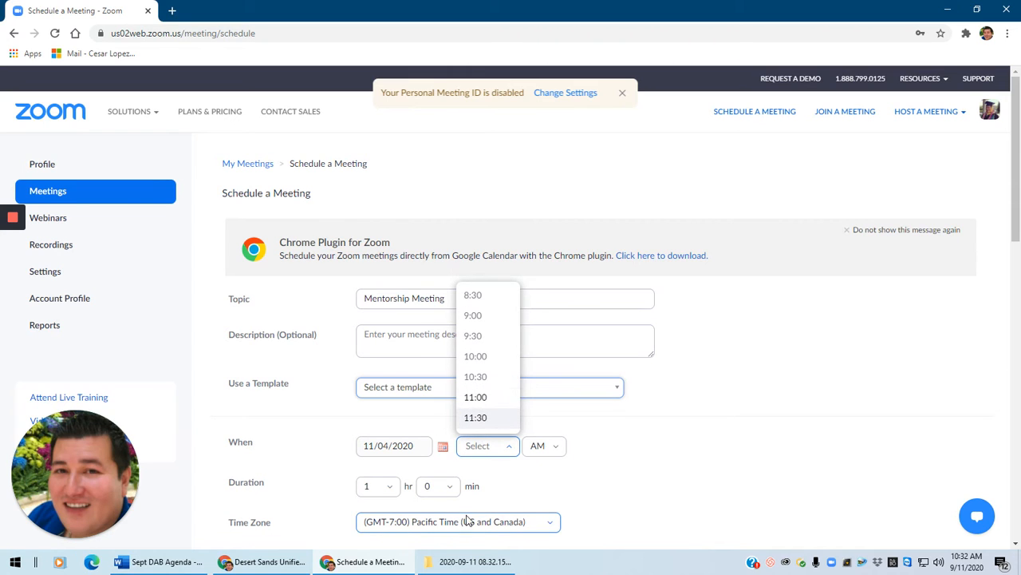
{"action": "type", "text": "12"}
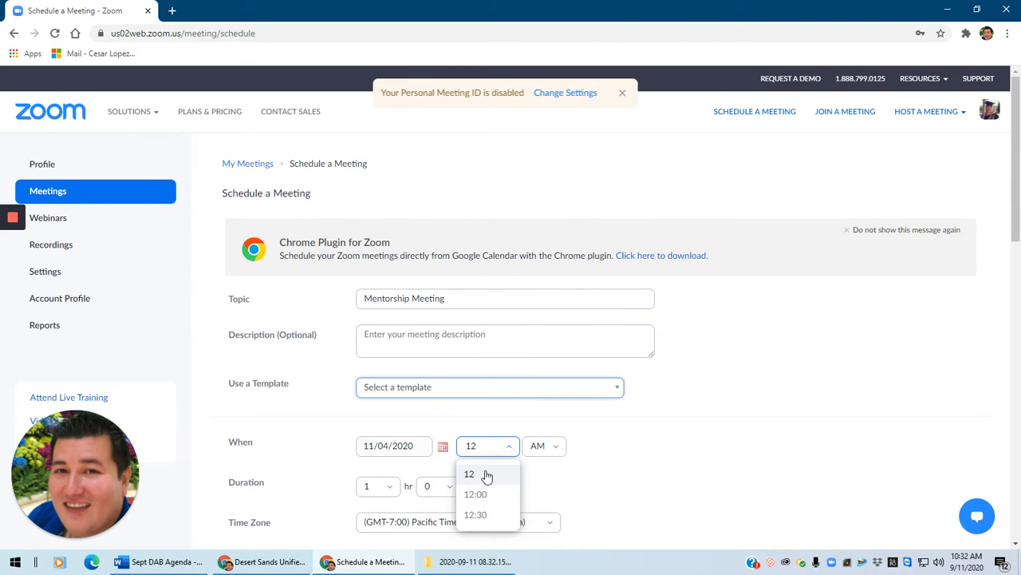
{"action": "type", "text": ":30"}
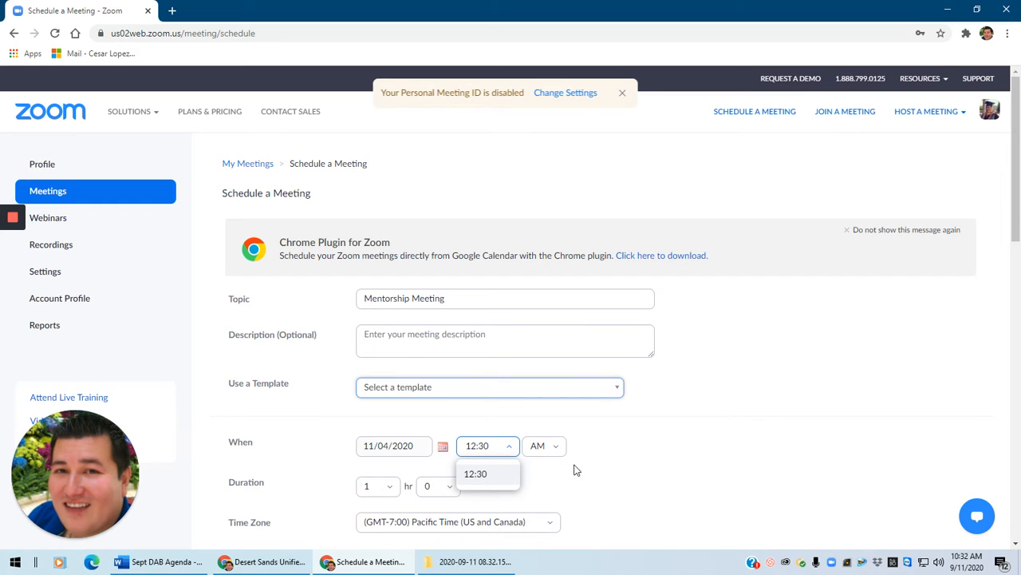
{"action": "left_click", "coordinate": [500, 475]}
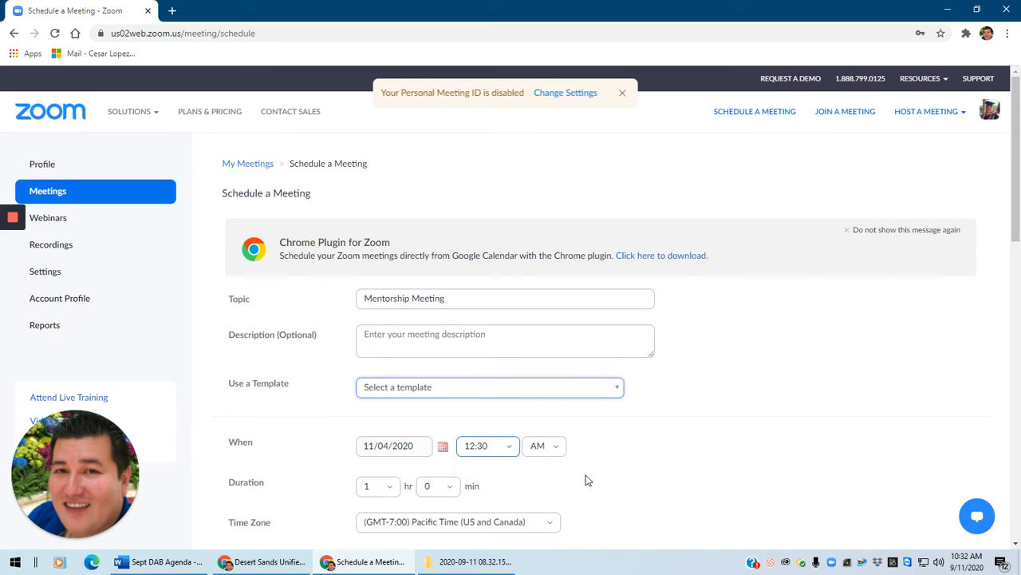
{"action": "left_click", "coordinate": [551, 453]}
{"action": "left_click", "coordinate": [549, 494]}
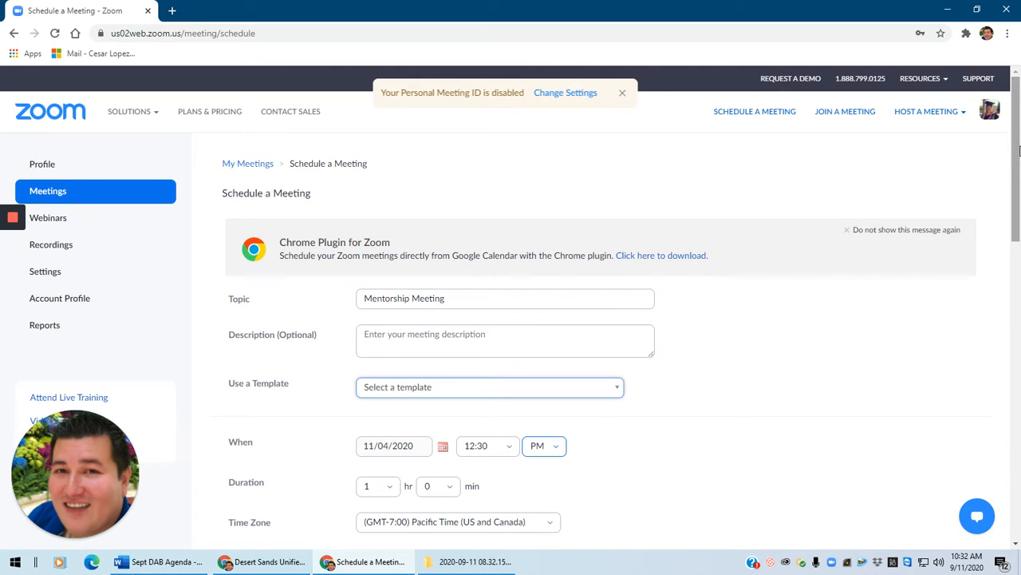
Step: Set the Duration dropdowns to 0 hr and 30 min, briefly trying 15 minutes
{"action": "left_click_drag", "start_coordinate": [1018, 152], "coordinate": [1017, 201]}
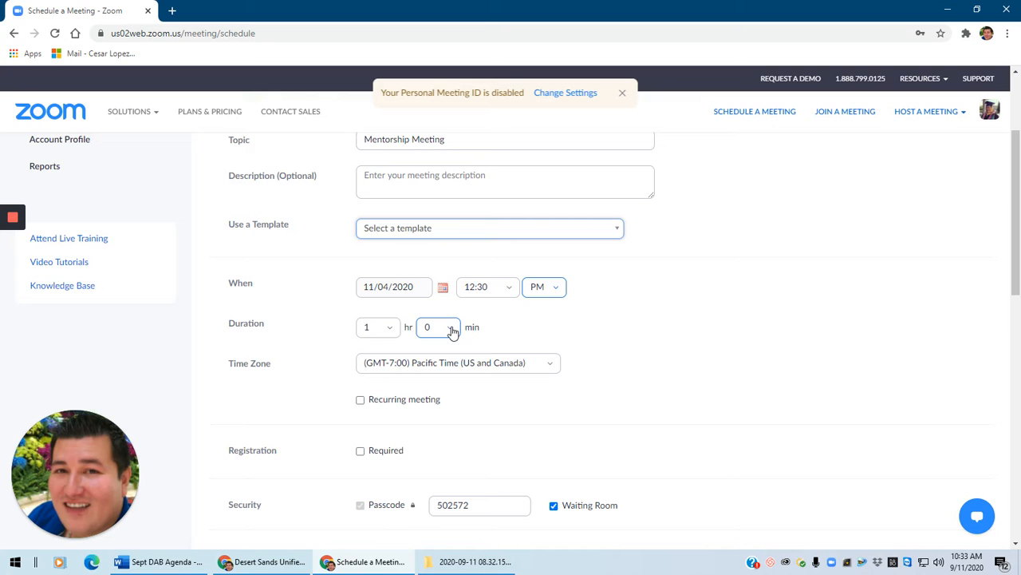
{"action": "left_click", "coordinate": [388, 328]}
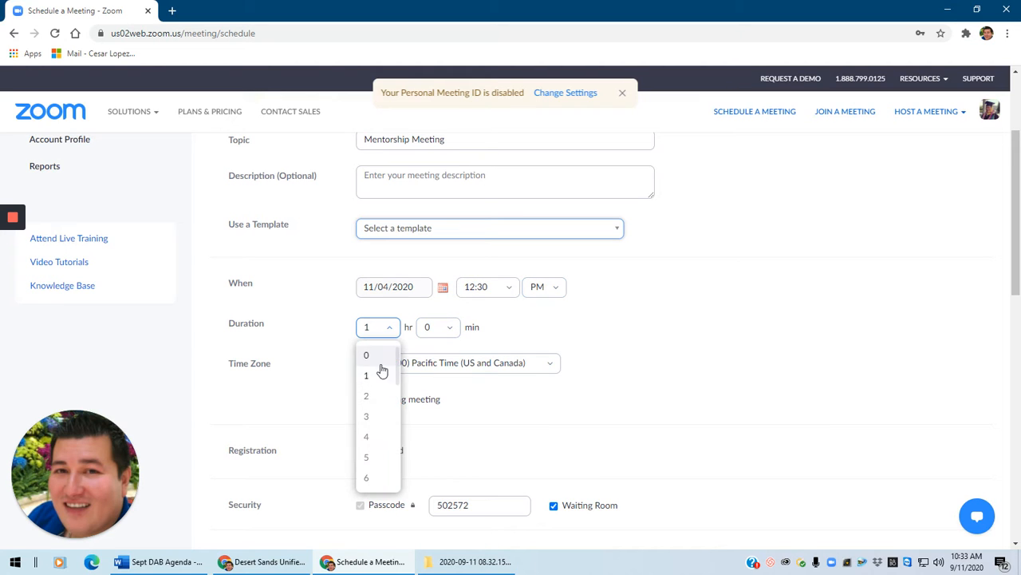
{"action": "left_click", "coordinate": [379, 356]}
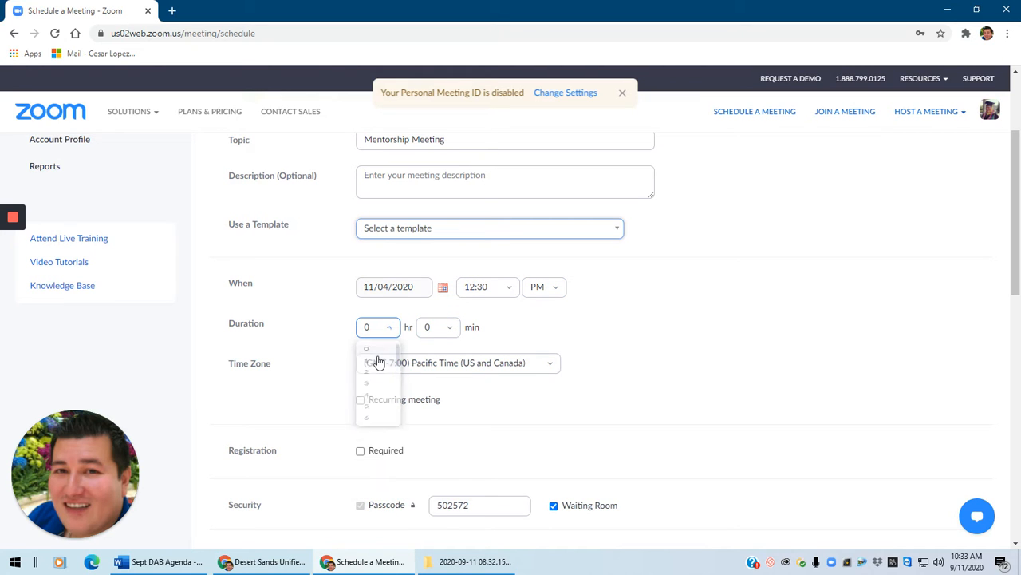
{"action": "left_click", "coordinate": [455, 333]}
{"action": "left_click", "coordinate": [449, 401]}
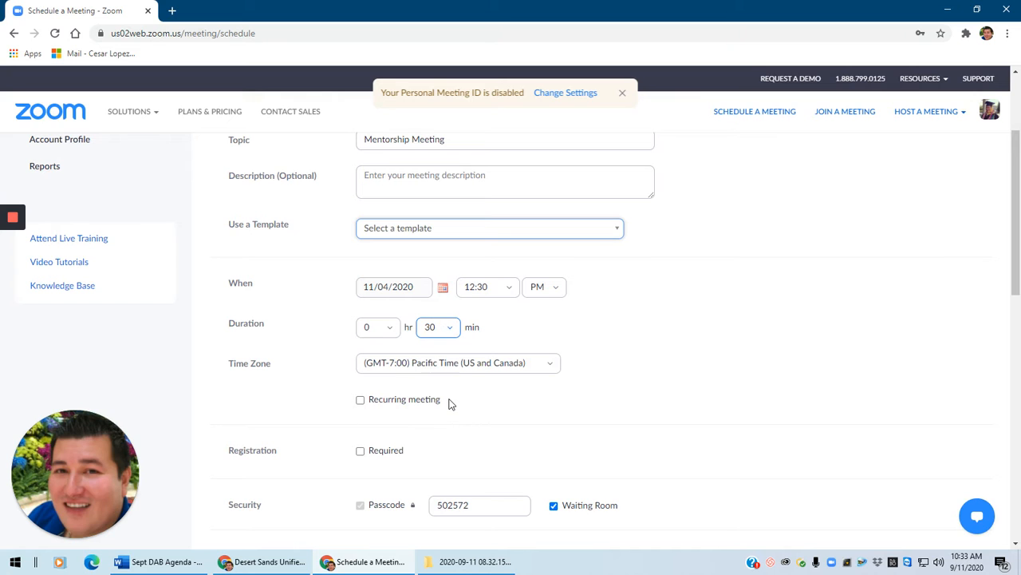
{"action": "left_click", "coordinate": [391, 335]}
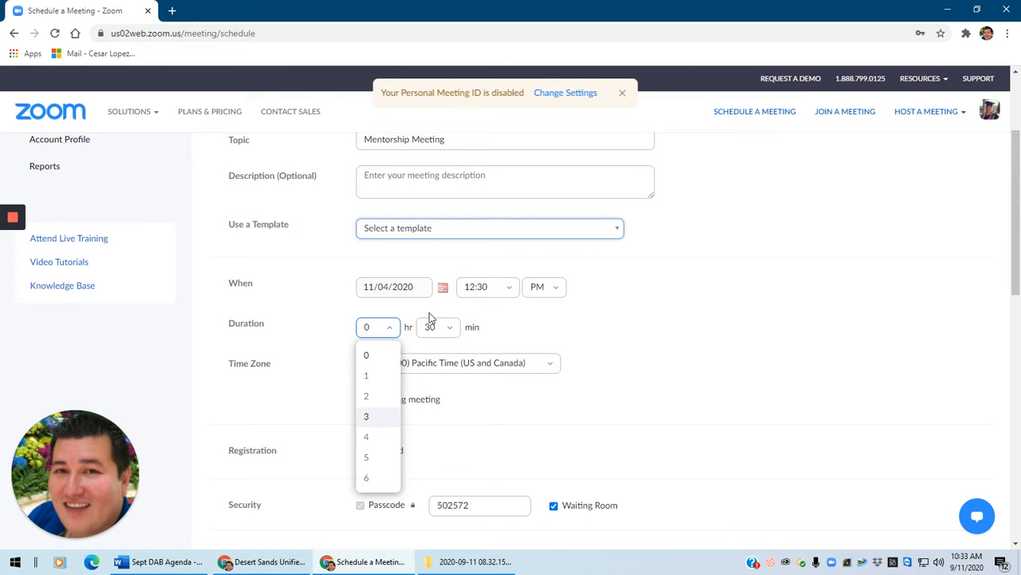
{"action": "left_click", "coordinate": [448, 332]}
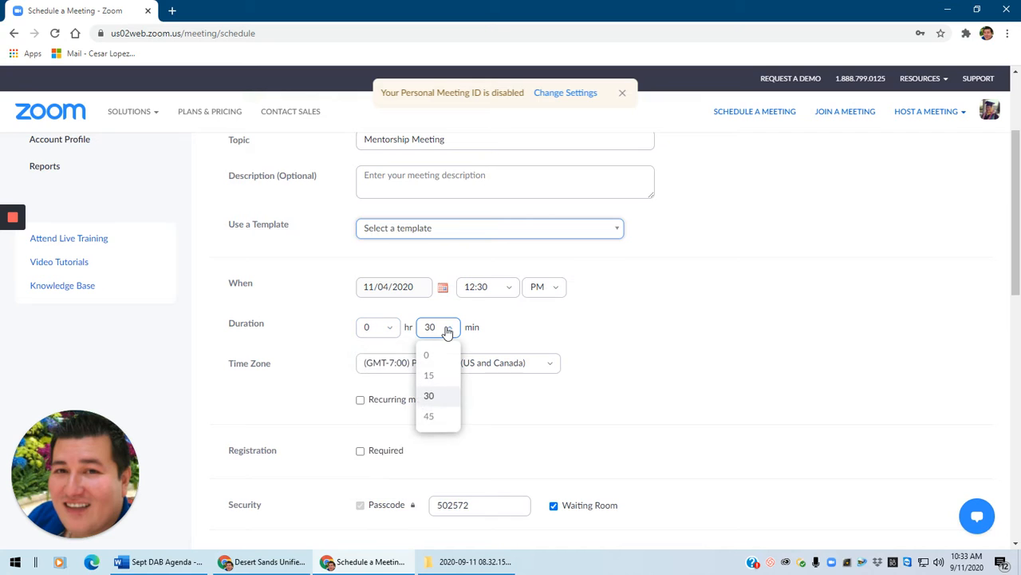
{"action": "left_click", "coordinate": [440, 382]}
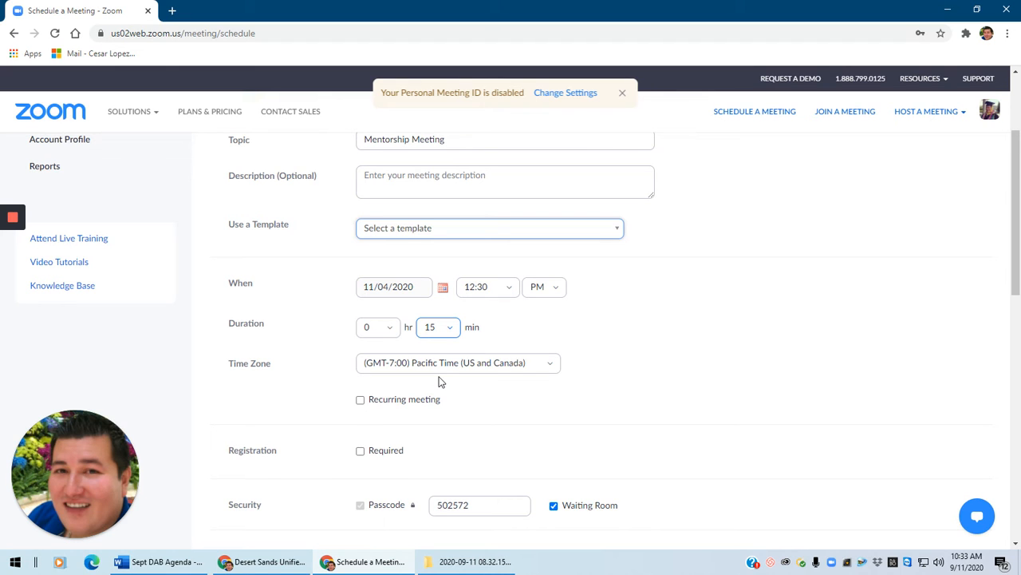
{"action": "left_click", "coordinate": [449, 334]}
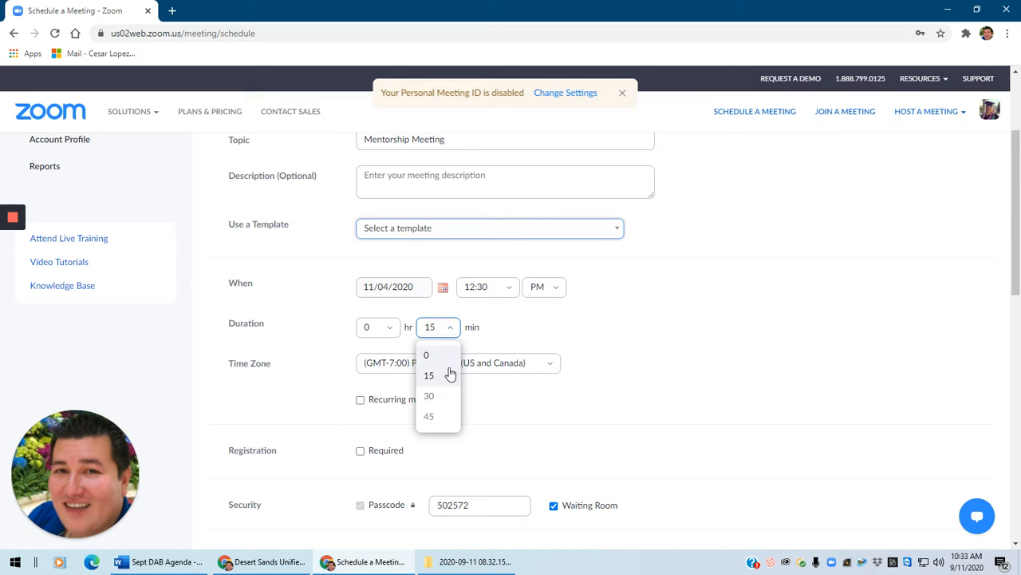
{"action": "left_click", "coordinate": [447, 401]}
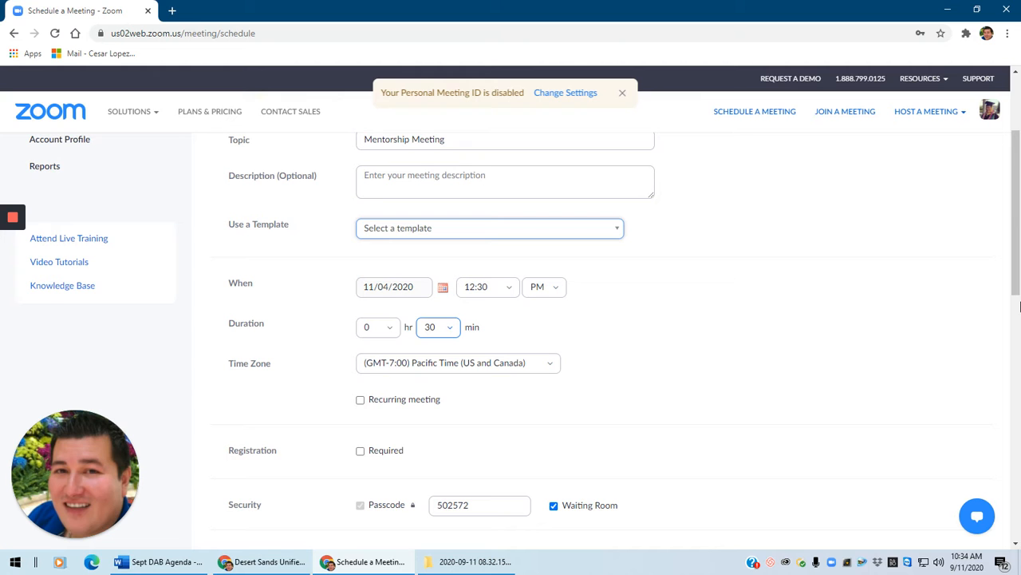
Step: Replace the default meeting passcode with a custom one, leaving Waiting Room enabled
{"action": "left_click_drag", "start_coordinate": [1014, 264], "coordinate": [1006, 317]}
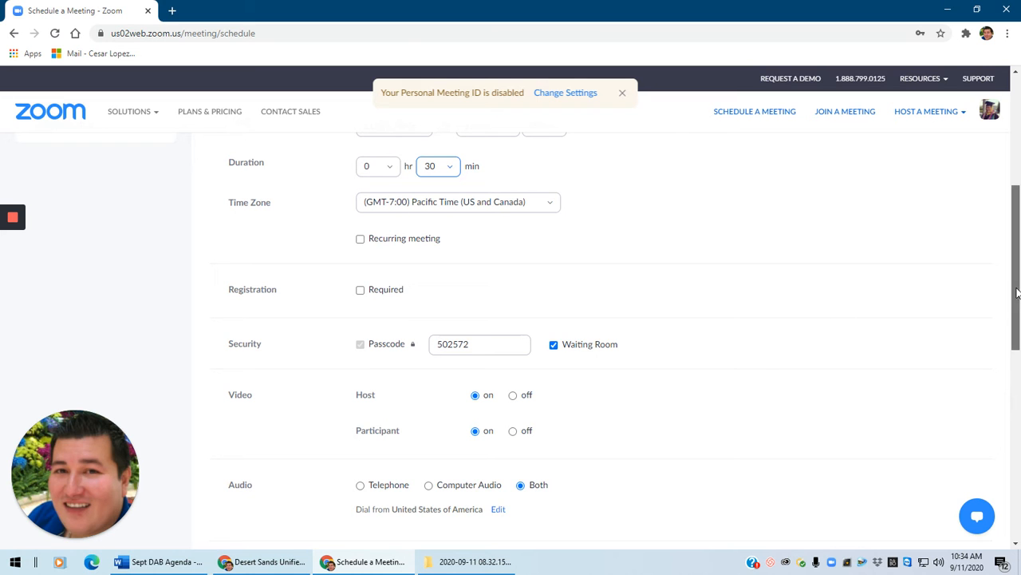
{"action": "left_click_drag", "start_coordinate": [1017, 293], "coordinate": [1016, 332]}
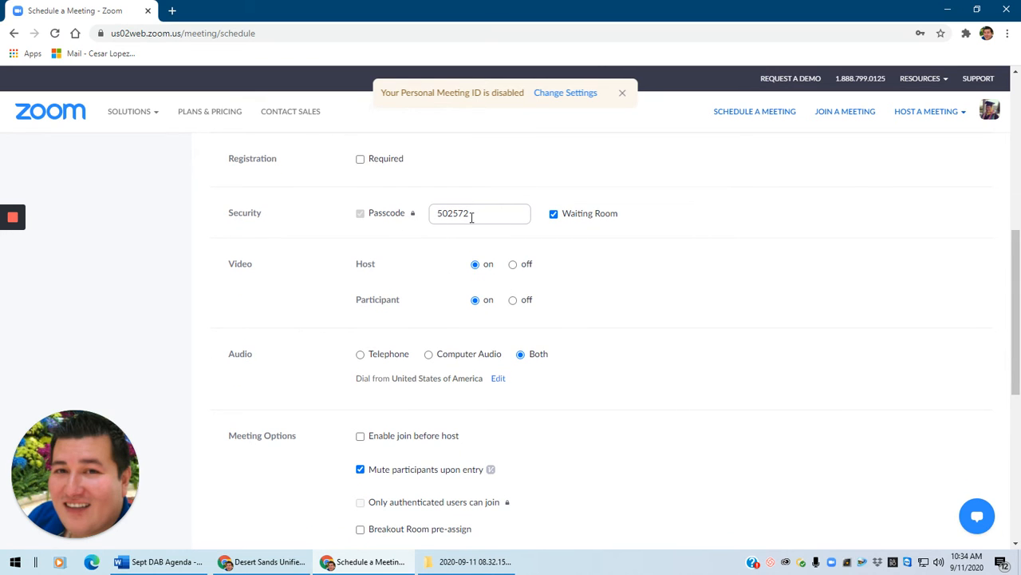
{"action": "left_click_drag", "start_coordinate": [472, 219], "coordinate": [428, 219]}
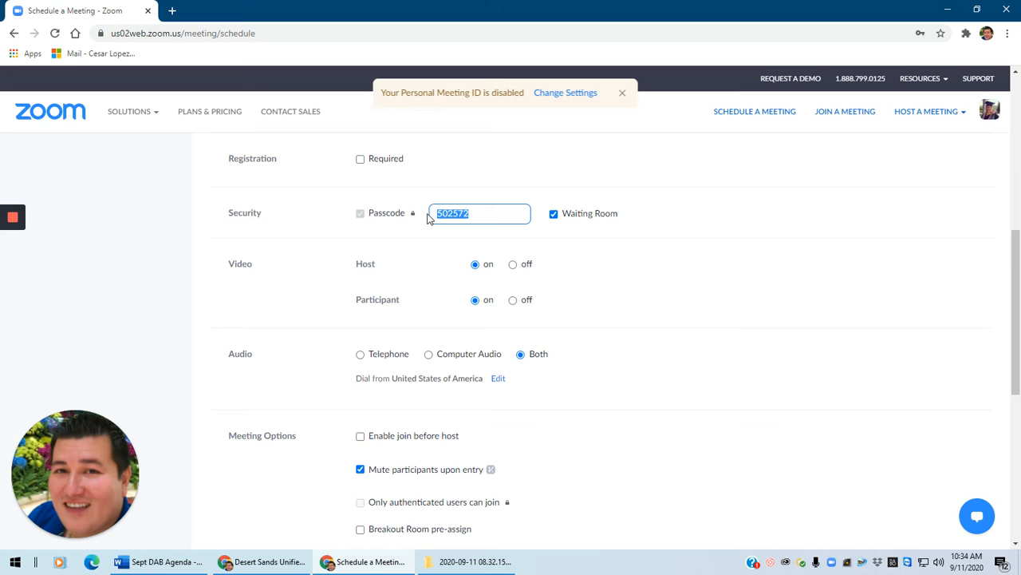
{"action": "left_click", "coordinate": [553, 214]}
{"action": "left_click", "coordinate": [554, 214]}
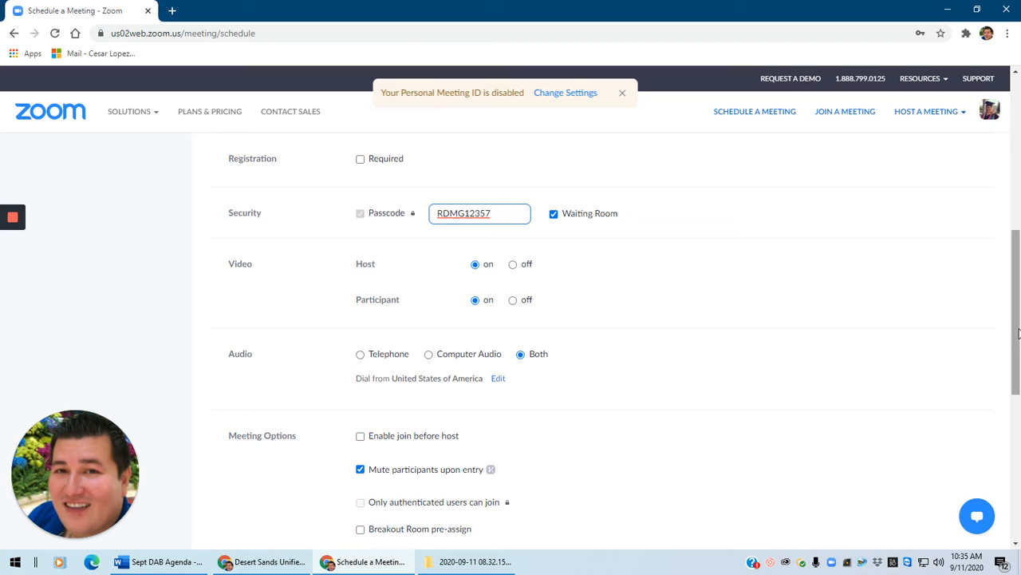
Step: Save the Mentorship Meeting scheduled for Nov 4, 2020 at 12:30 PM
{"action": "left_click_drag", "start_coordinate": [1018, 333], "coordinate": [1018, 396]}
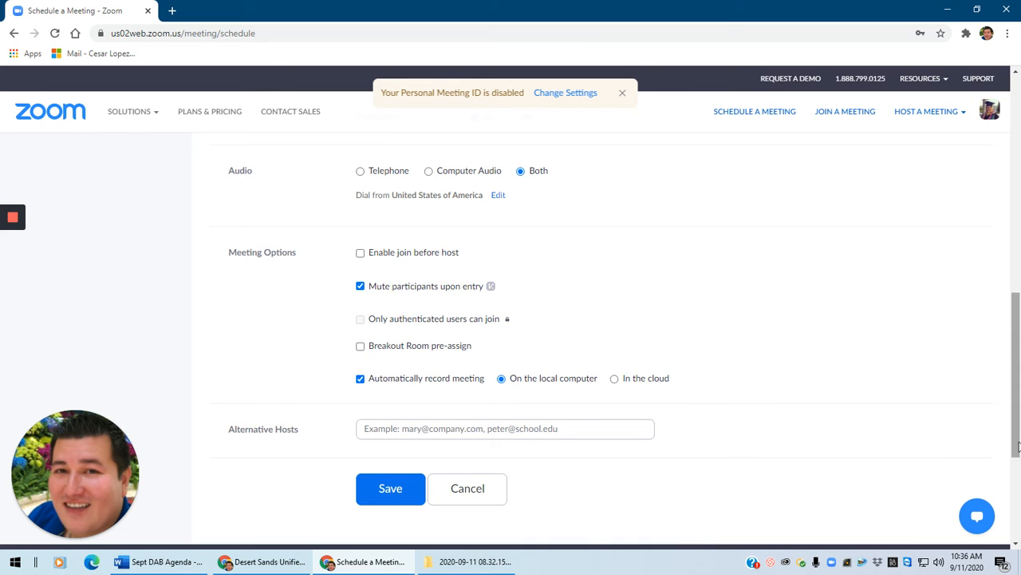
{"action": "left_click_drag", "start_coordinate": [1016, 447], "coordinate": [969, 489]}
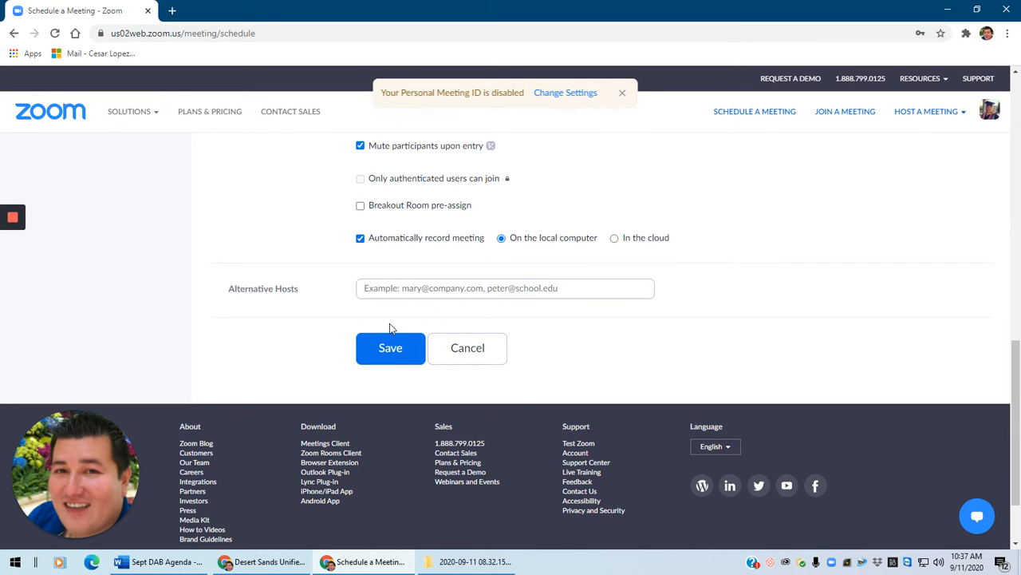
{"action": "left_click", "coordinate": [393, 344]}
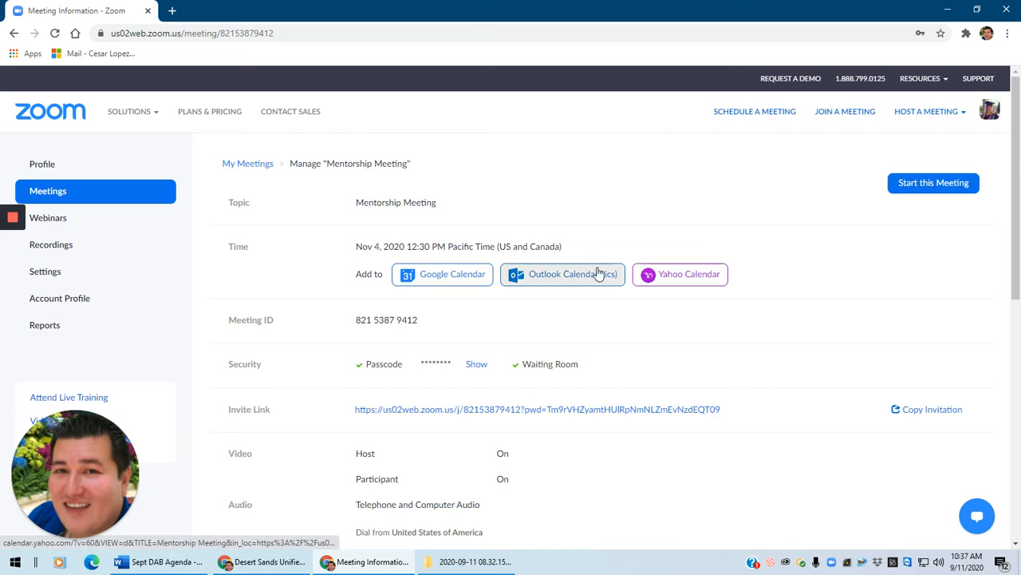
Step: Add the meeting to Google Calendar with the work Google account, allowing Zoom calendar access
{"action": "left_click", "coordinate": [466, 285]}
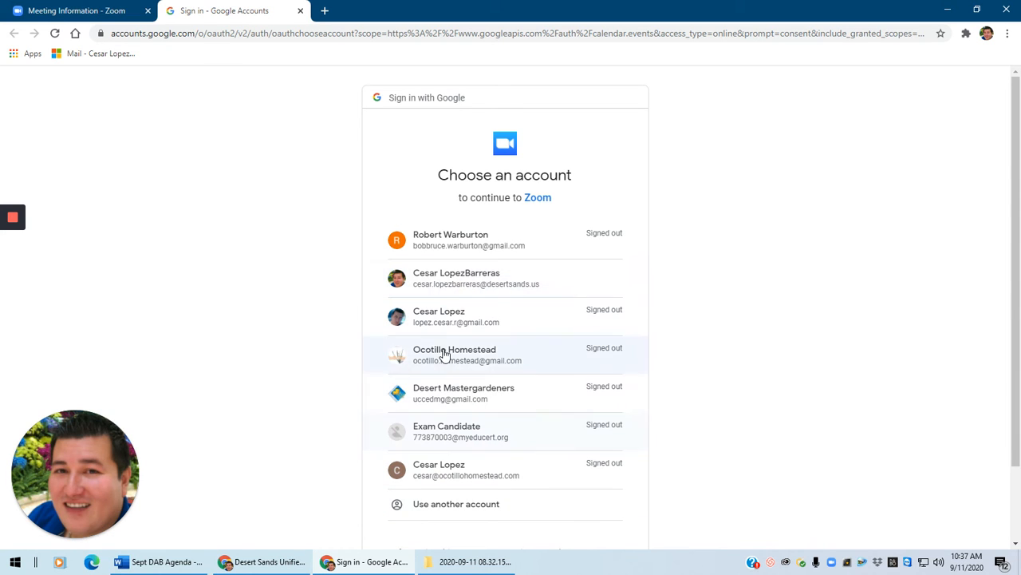
{"action": "left_click", "coordinate": [465, 290]}
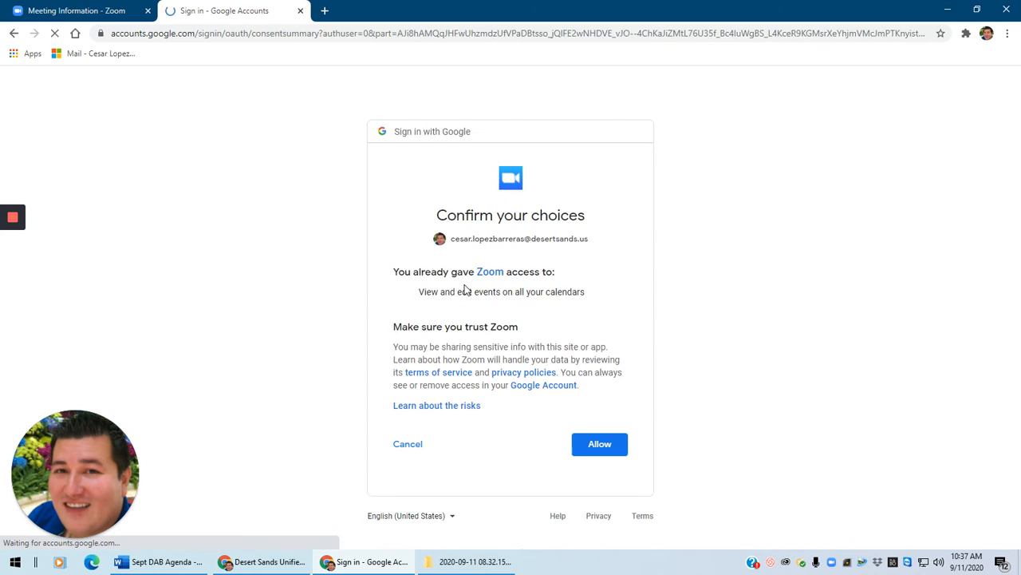
{"action": "left_click", "coordinate": [598, 443]}
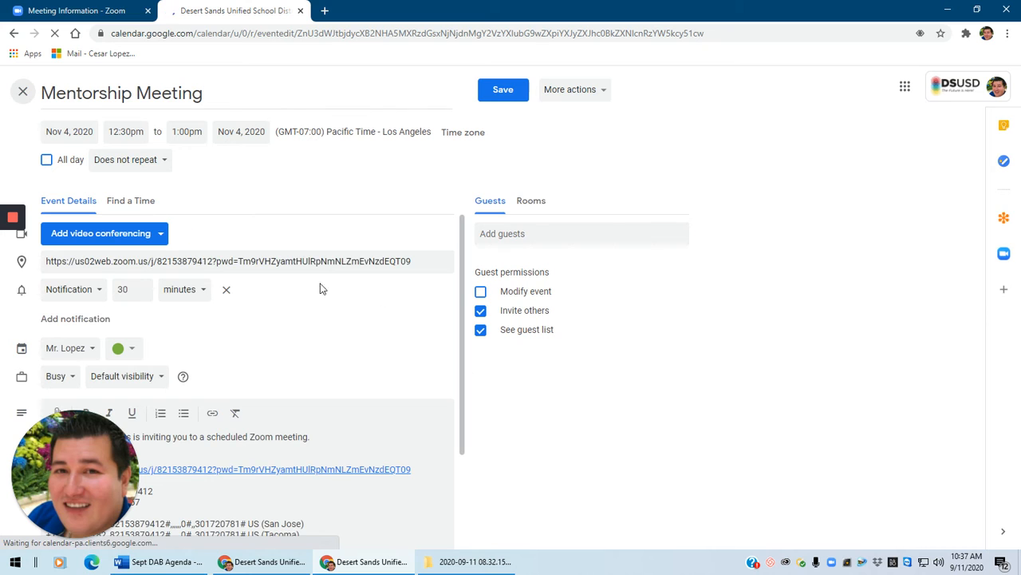
Step: Save the Mentorship Meeting event in Google Calendar
{"action": "left_click", "coordinate": [76, 10]}
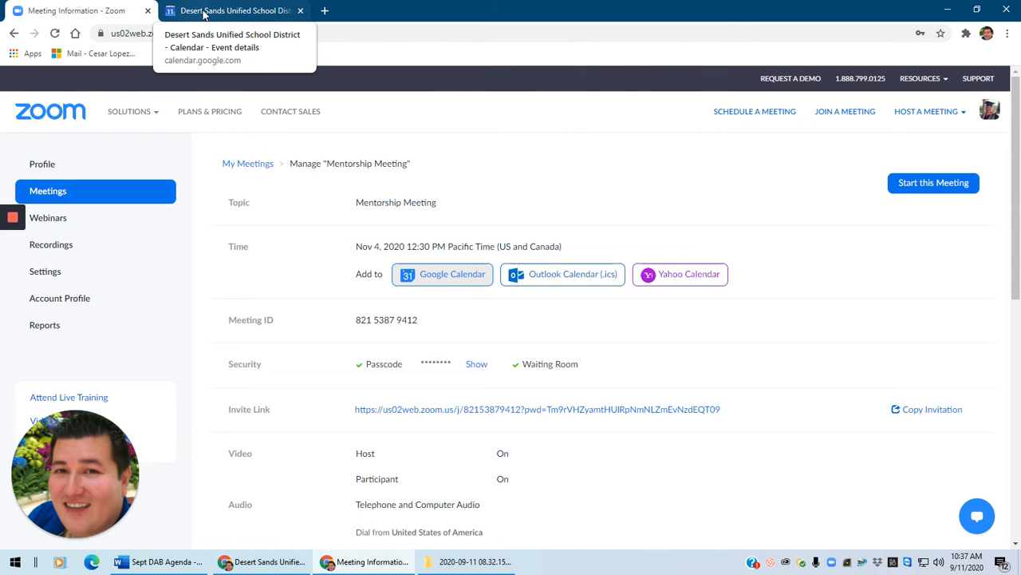
{"action": "left_click", "coordinate": [202, 16]}
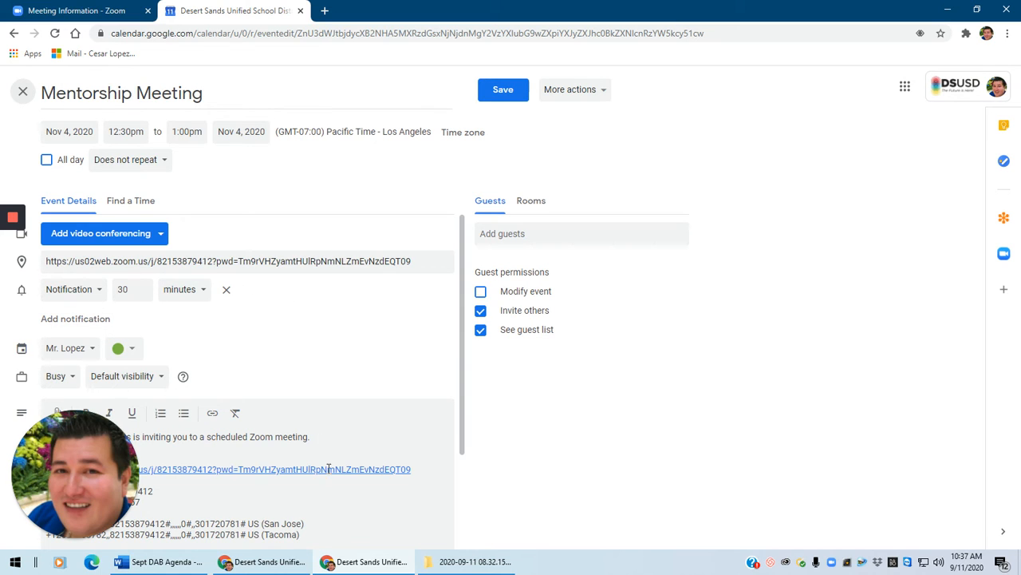
{"action": "scroll", "coordinate": [447, 431], "scroll_direction": "down", "scroll_amount": 3}
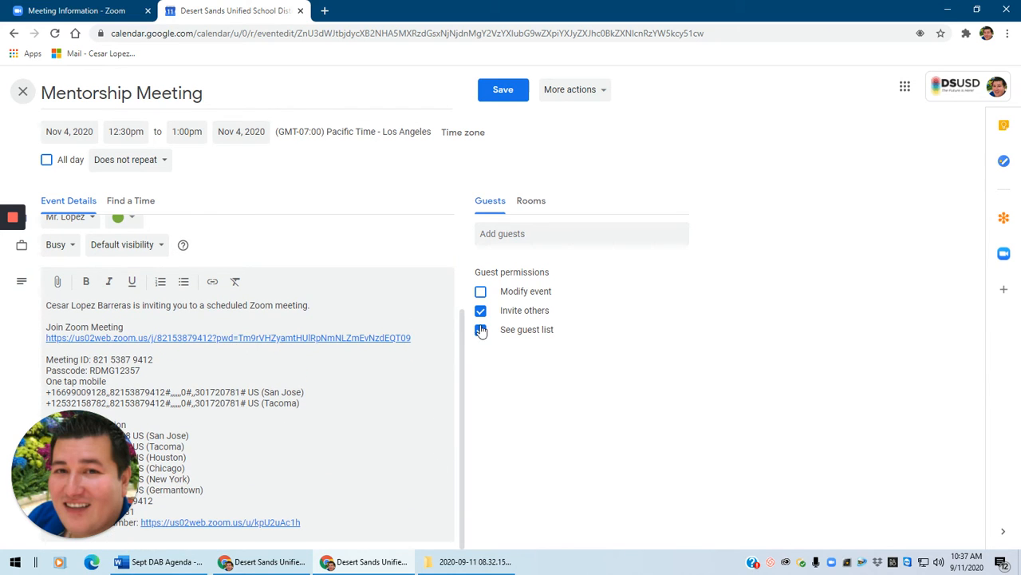
{"action": "left_click_drag", "start_coordinate": [463, 330], "coordinate": [478, 277]}
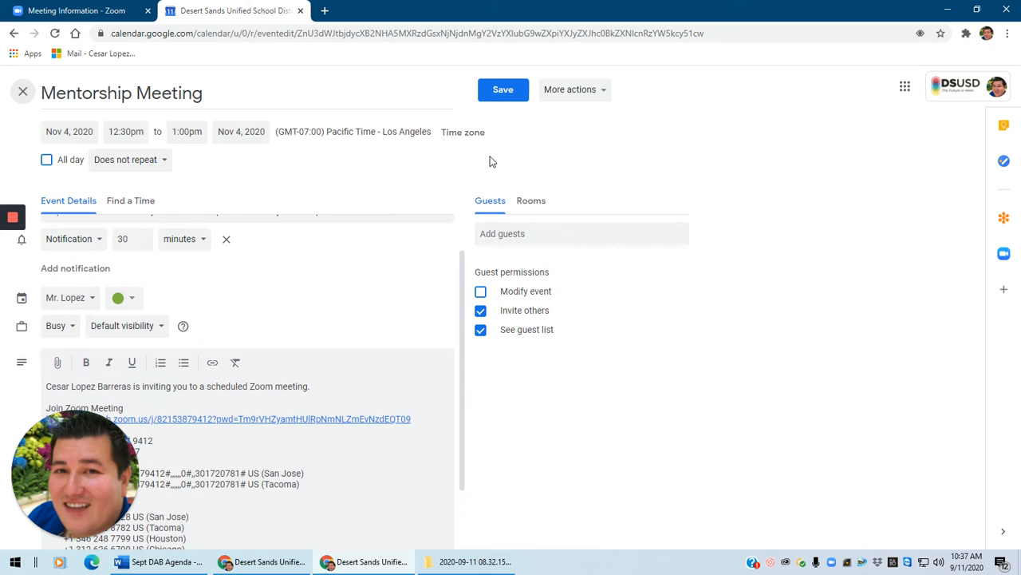
{"action": "left_click", "coordinate": [504, 91]}
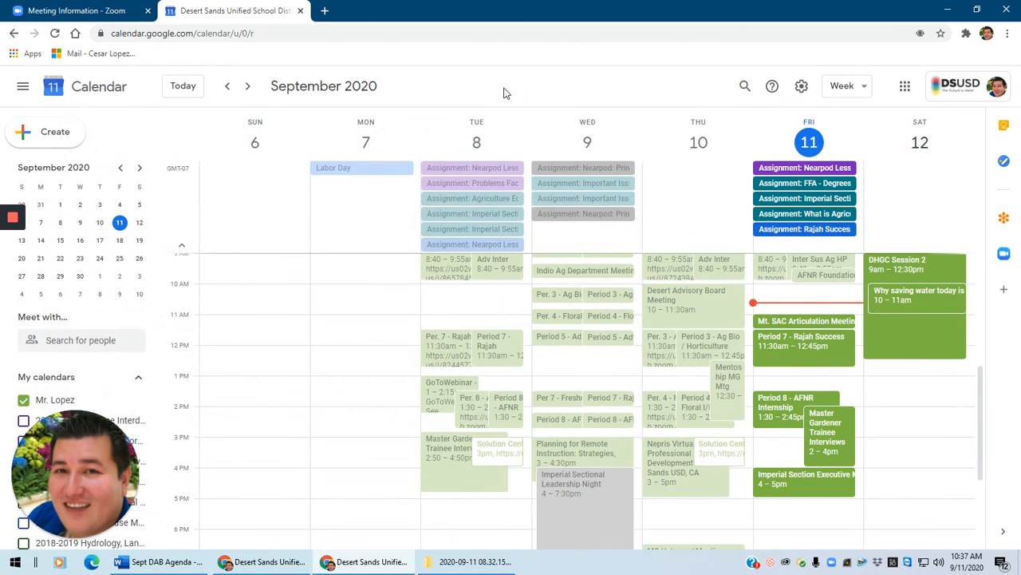
Step: Confirm the event sits on Wednesday, November 4 at 12:30–1:00pm, then close the calendar tab
{"action": "left_click", "coordinate": [139, 169]}
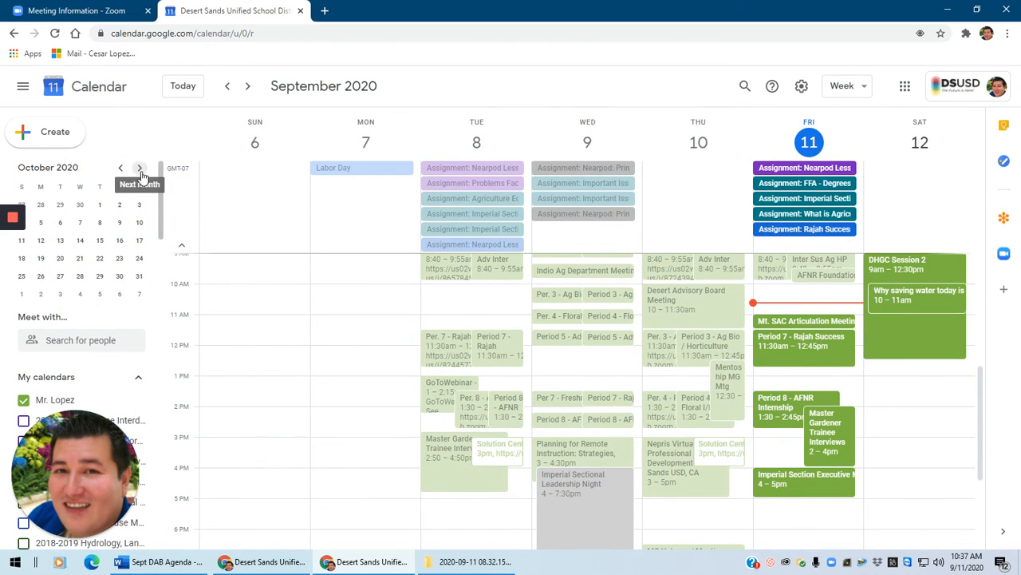
{"action": "left_click", "coordinate": [140, 172]}
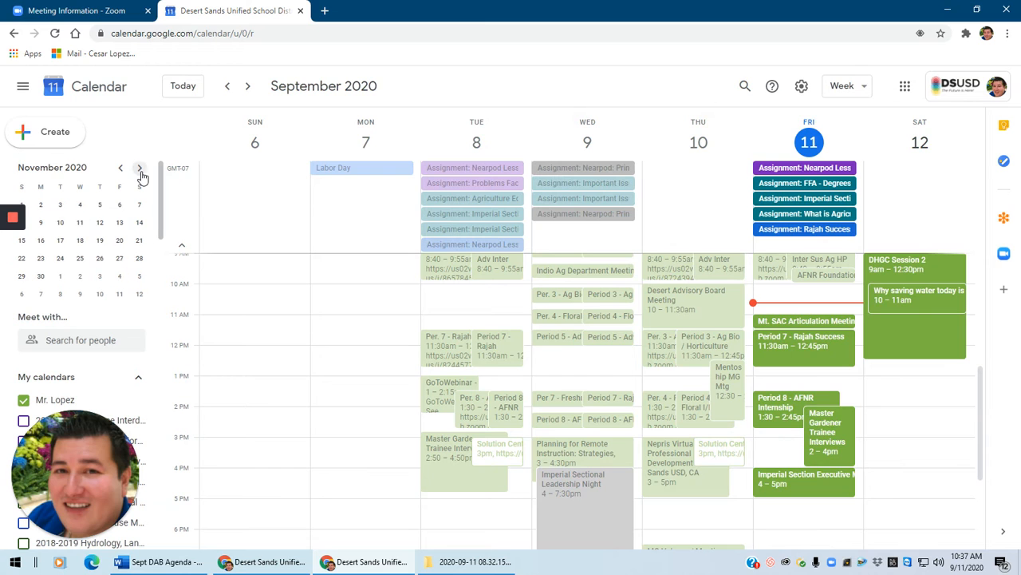
{"action": "left_click", "coordinate": [80, 205]}
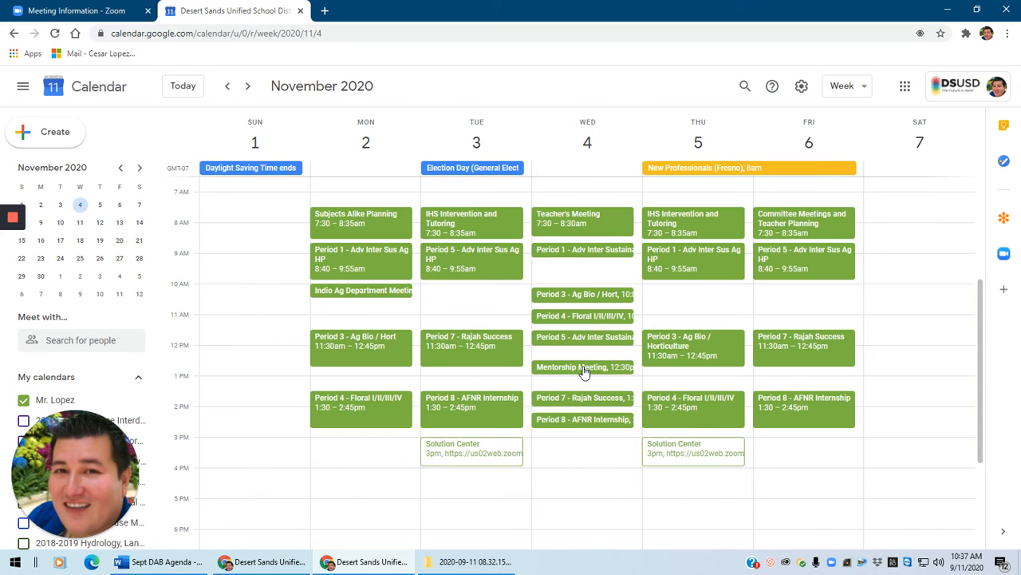
{"action": "left_click", "coordinate": [583, 368]}
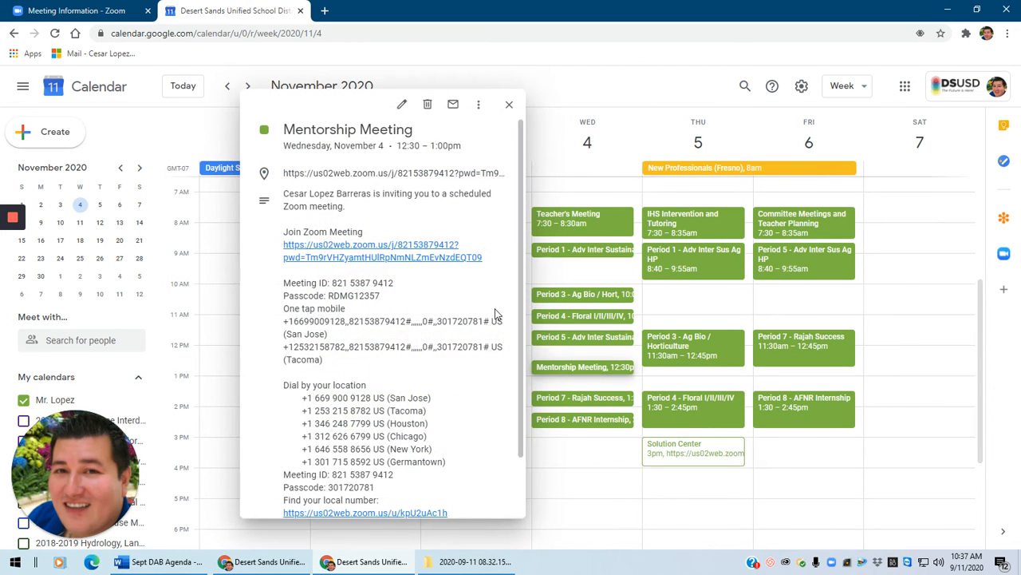
{"action": "left_click", "coordinate": [510, 106]}
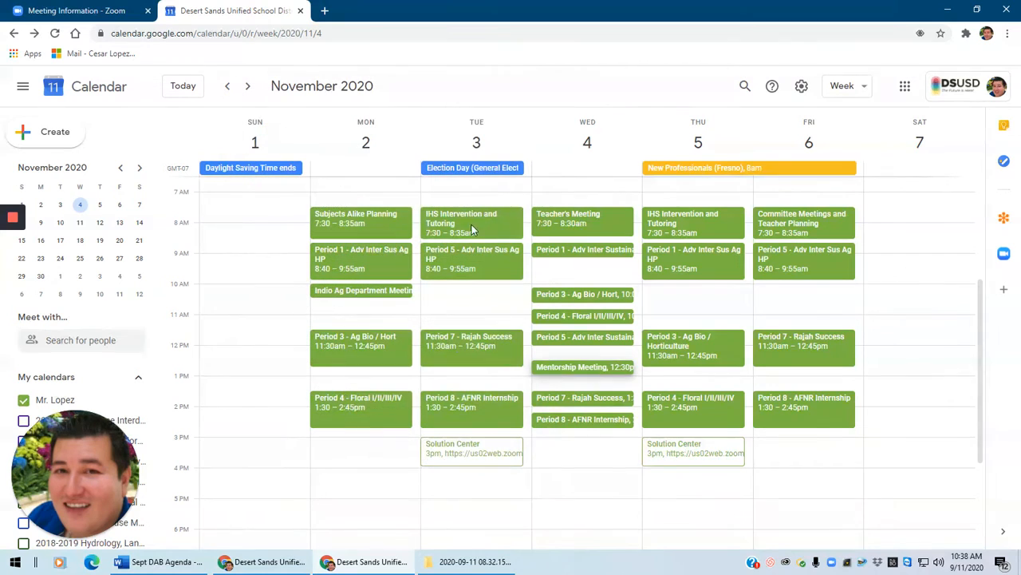
{"action": "left_click", "coordinate": [301, 10]}
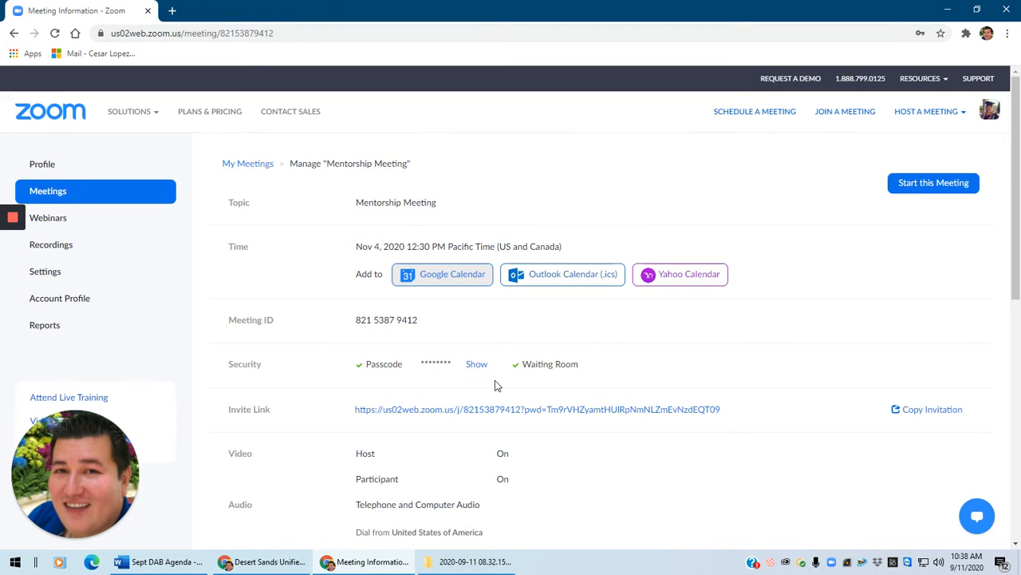
Step: Open the Copy Meeting Invitation dialog with the Mentorship Meeting's full invitation text
{"action": "left_click", "coordinate": [919, 410]}
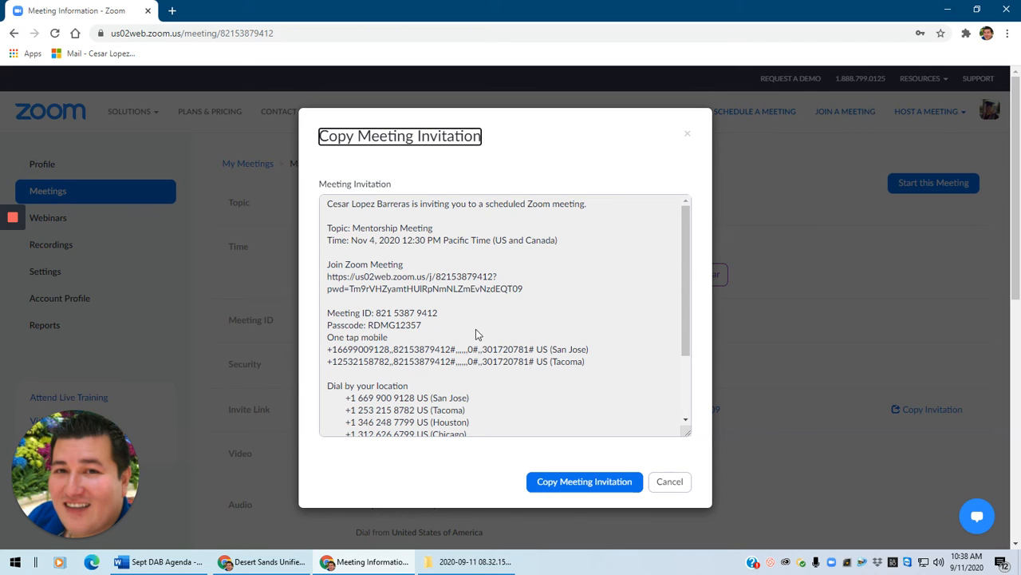
Step: Copy the invitation lines from Topic through the San Jose one-tap number, then close the dialog
{"action": "left_click_drag", "start_coordinate": [592, 350], "coordinate": [319, 231]}
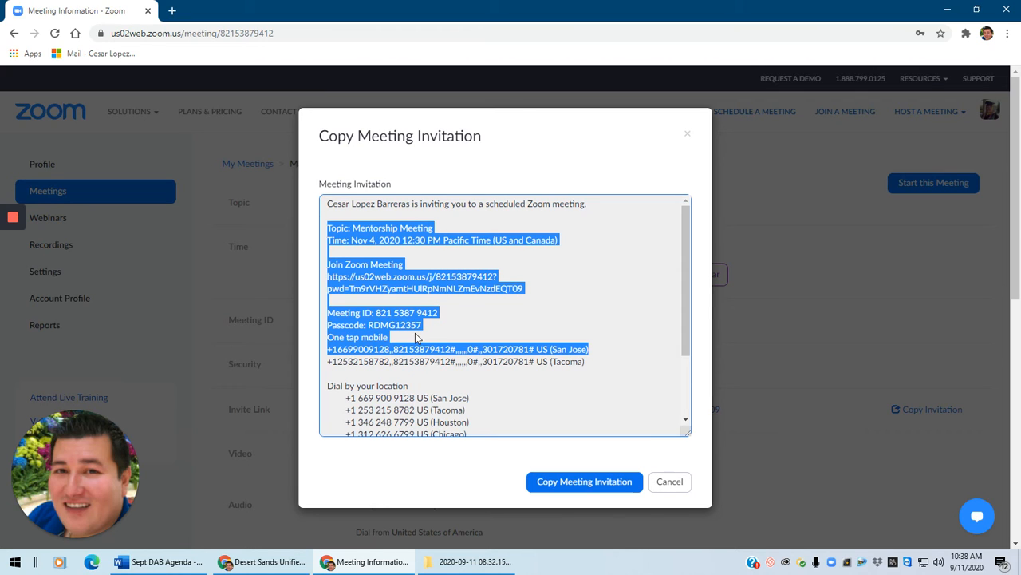
{"action": "left_click", "coordinate": [490, 385]}
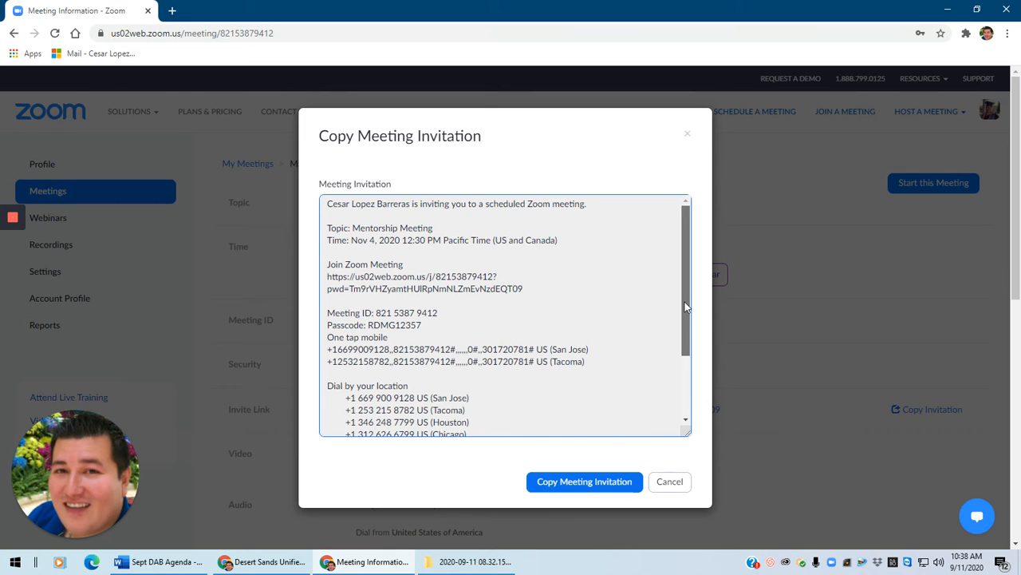
{"action": "left_click_drag", "start_coordinate": [688, 306], "coordinate": [686, 362]}
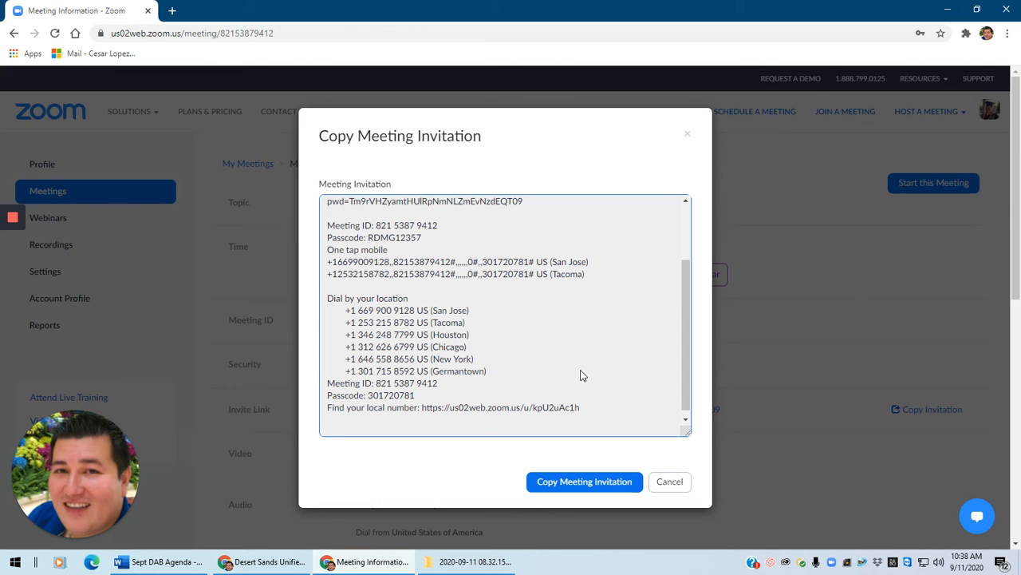
{"action": "left_click_drag", "start_coordinate": [682, 354], "coordinate": [712, 280]}
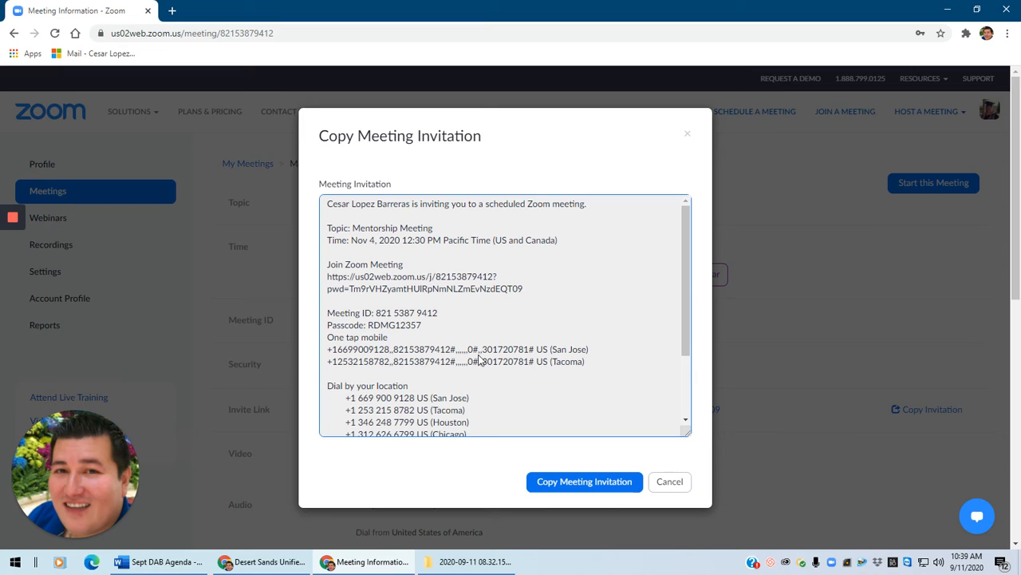
{"action": "left_click", "coordinate": [576, 489]}
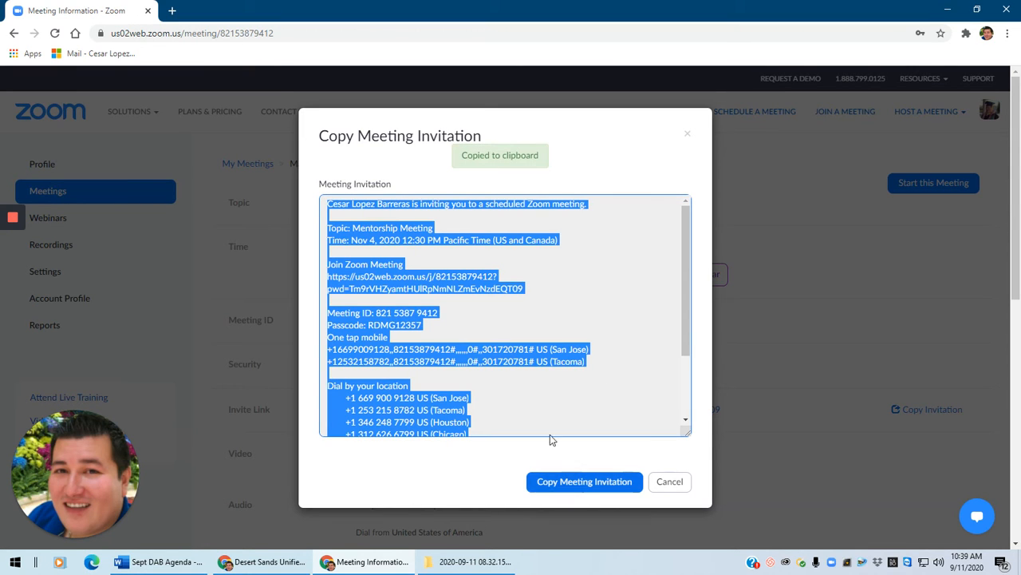
{"action": "left_click", "coordinate": [480, 327]}
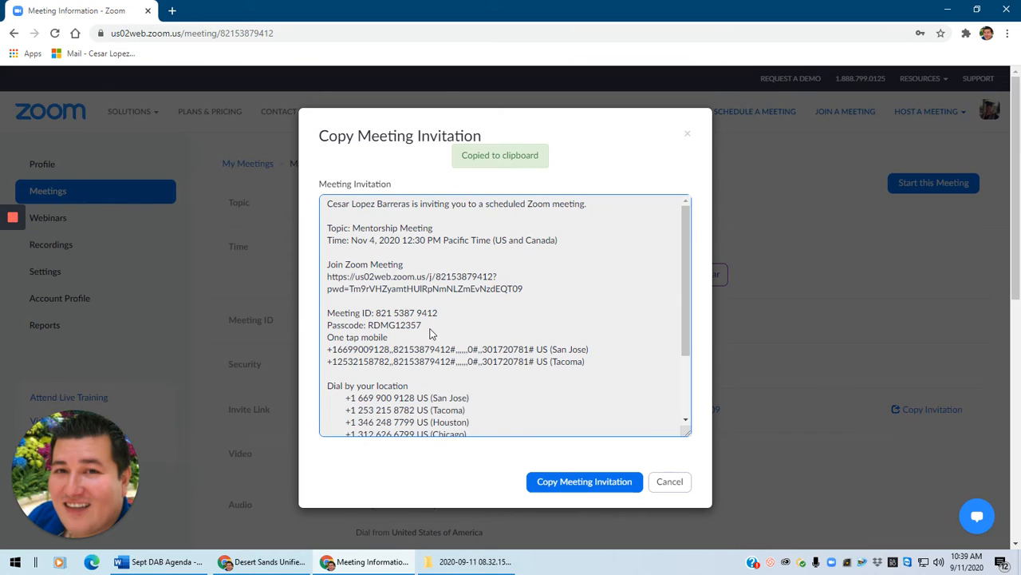
{"action": "left_click_drag", "start_coordinate": [591, 350], "coordinate": [326, 231]}
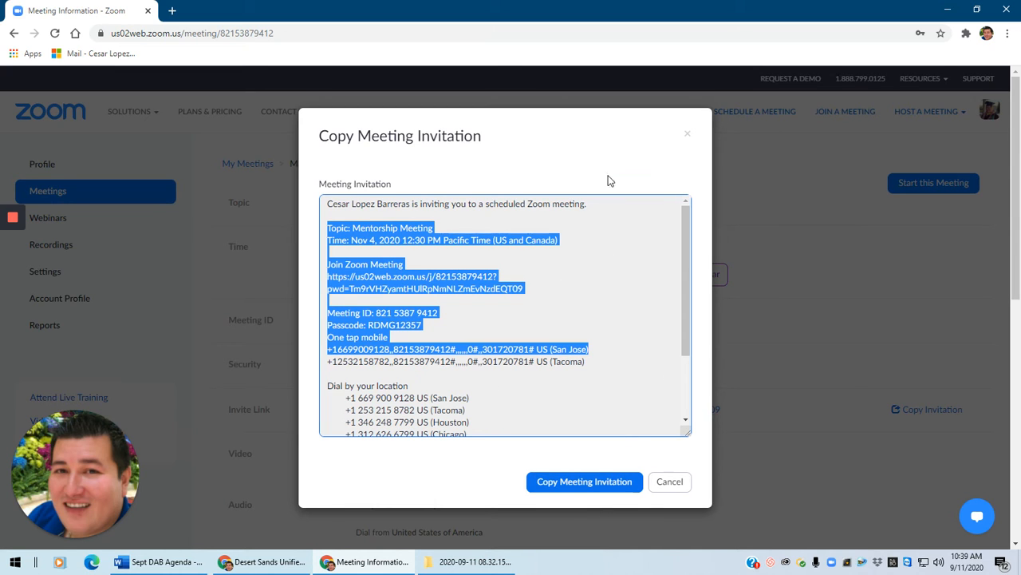
{"action": "left_click", "coordinate": [688, 134]}
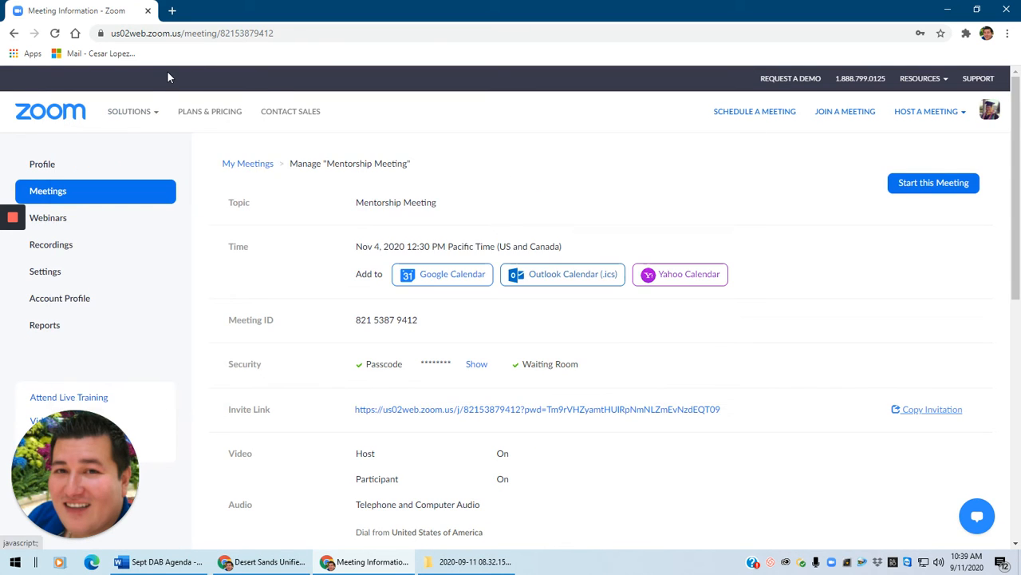
{"action": "left_click", "coordinate": [171, 10]}
Step: Compose a new Gmail message and paste the Zoom invitation into its body
{"action": "type", "text": "mail"}
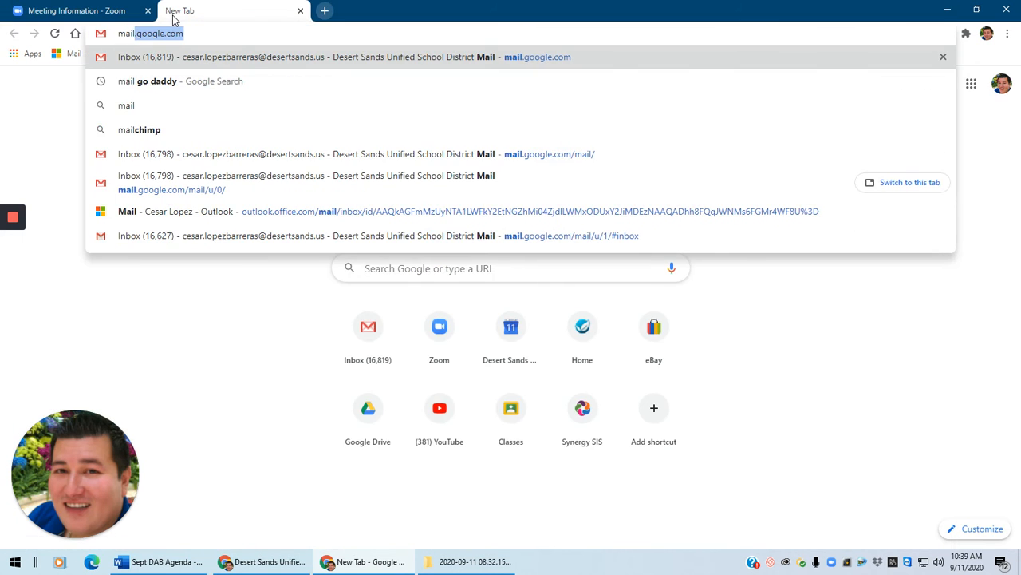
{"action": "key", "text": "Return"}
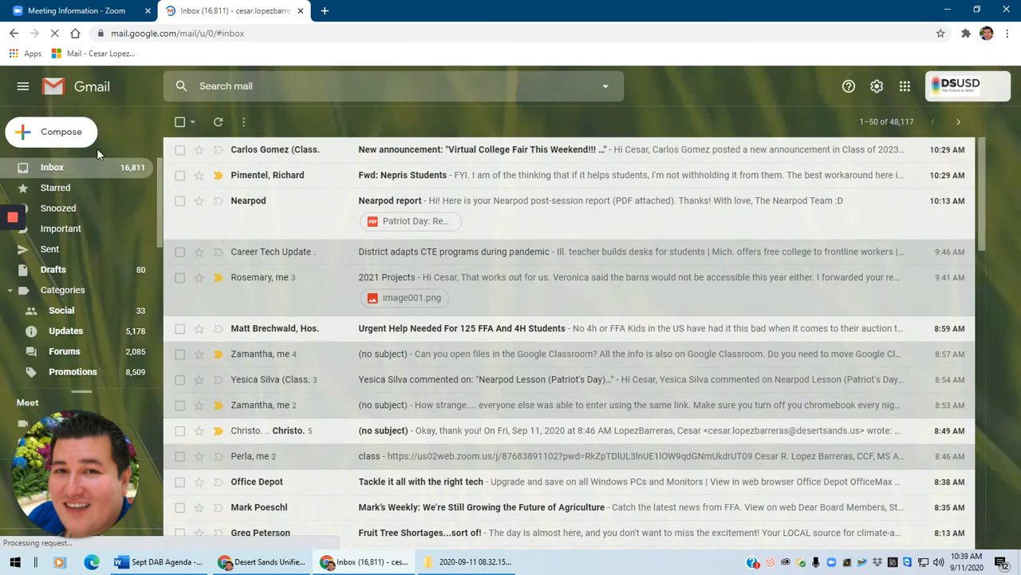
{"action": "left_click", "coordinate": [73, 137]}
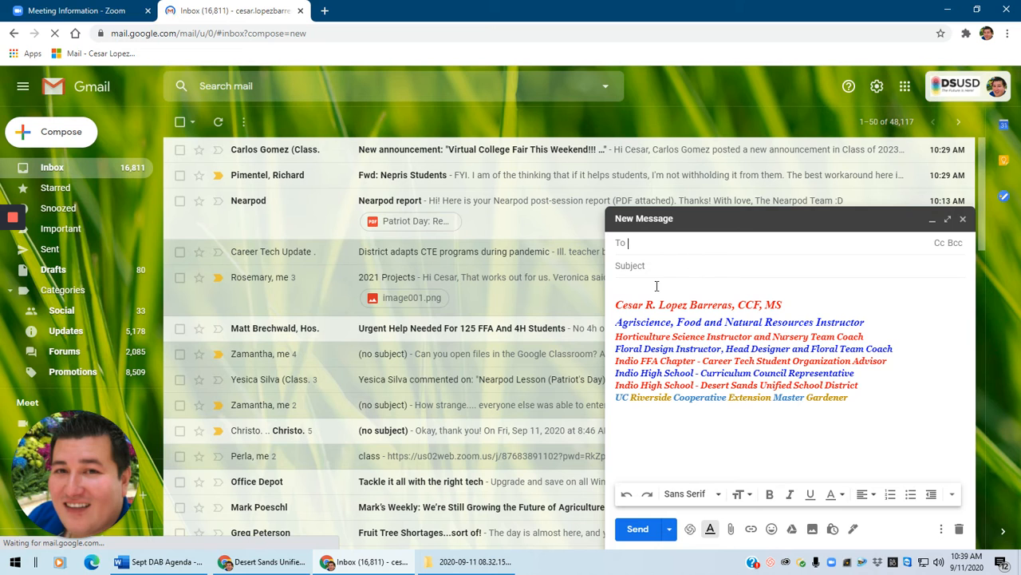
{"action": "left_click", "coordinate": [654, 286]}
{"action": "key", "text": "ctrl+v"}
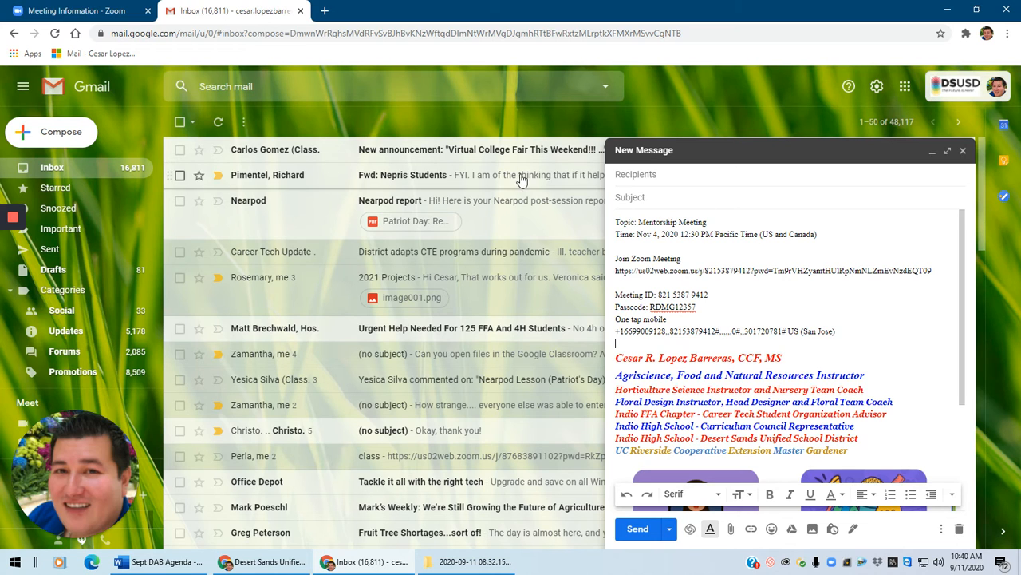
{"action": "left_click", "coordinate": [325, 11]}
Step: Sign in to UC Master Gardener VMS with the saved e-mail and password, then open ANR Portal
{"action": "type", "text": "vms-mg.ucanr.edu"}
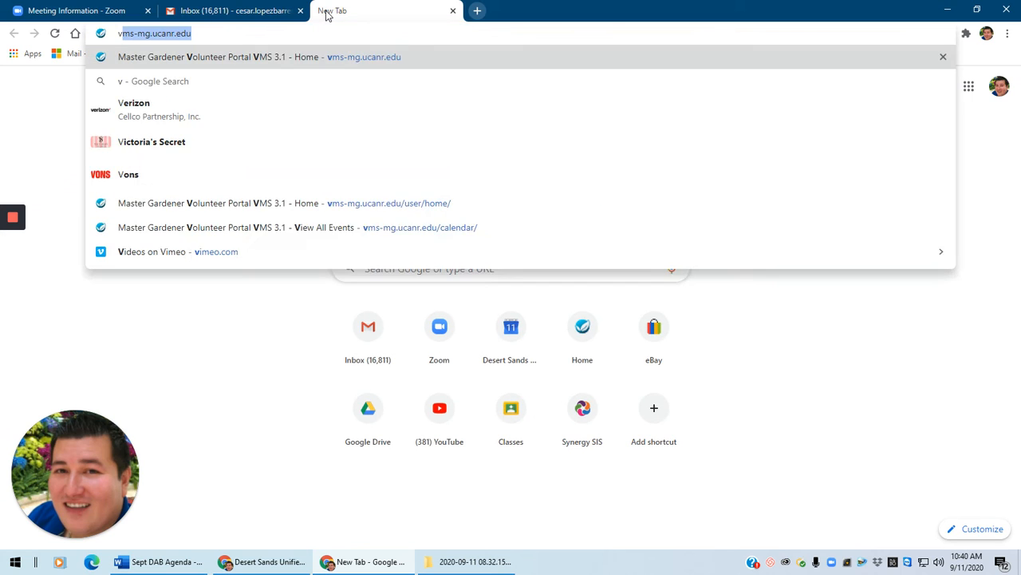
{"action": "key", "text": "Return"}
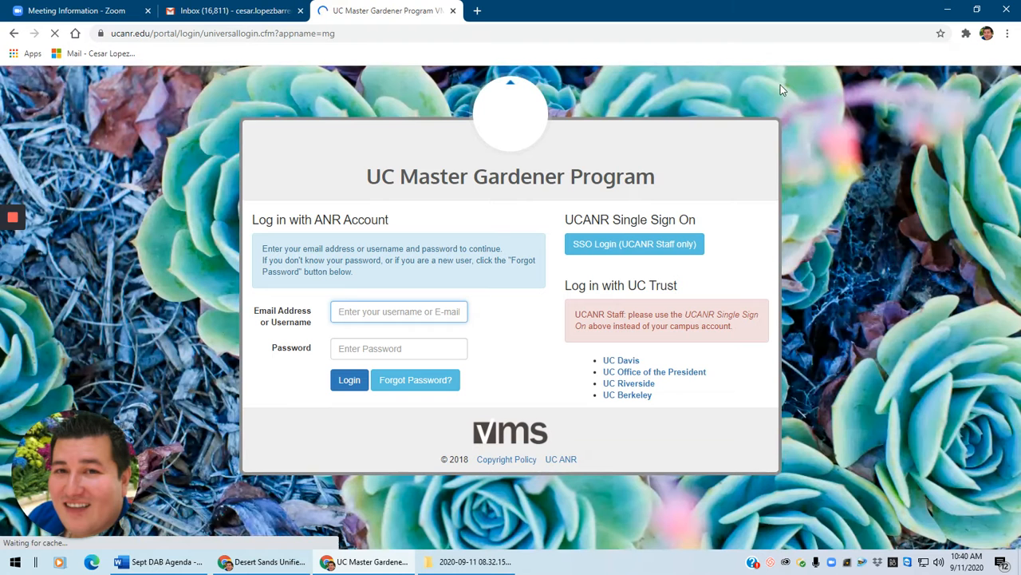
{"action": "left_click", "coordinate": [375, 316]}
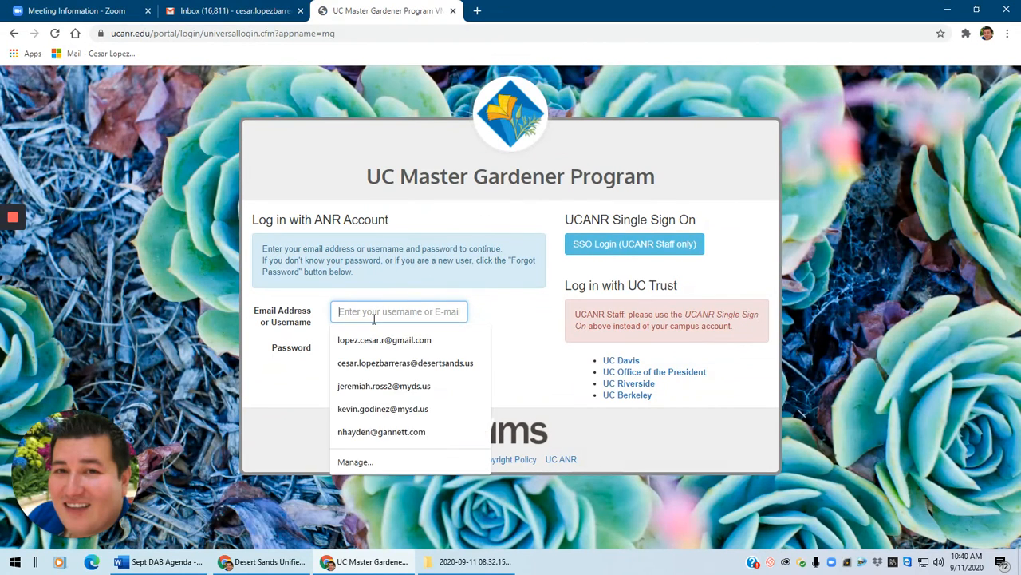
{"action": "left_click", "coordinate": [373, 361]}
{"action": "left_click", "coordinate": [375, 347]}
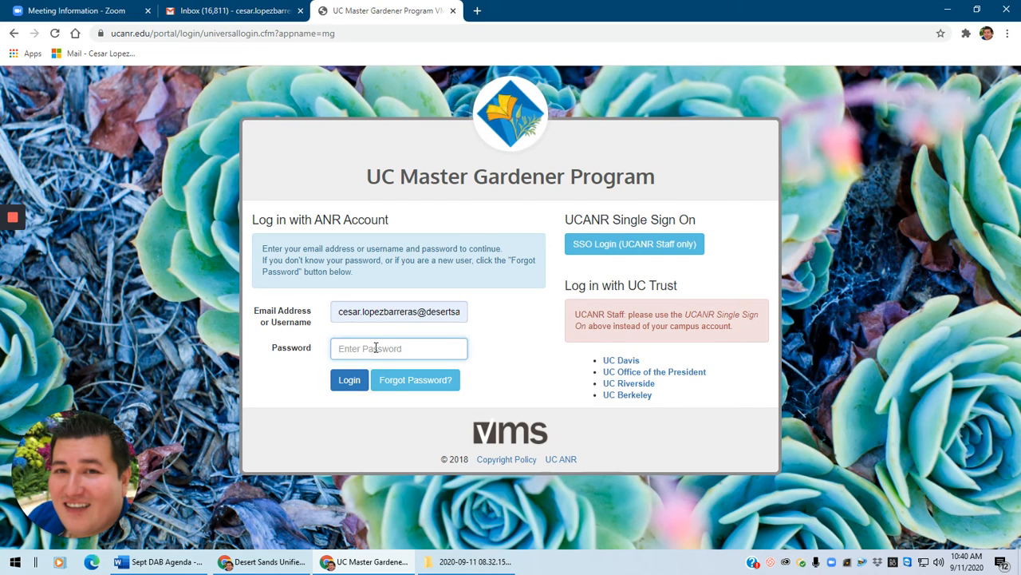
{"action": "type", "text": "••••••"}
{"action": "key", "text": "Return"}
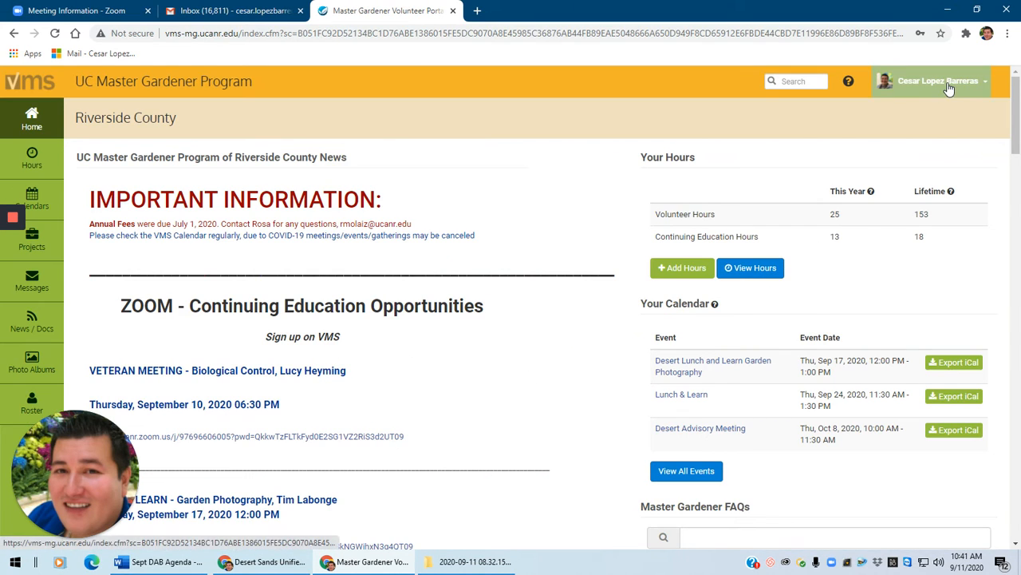
{"action": "left_click", "coordinate": [948, 90]}
{"action": "left_click", "coordinate": [940, 126]}
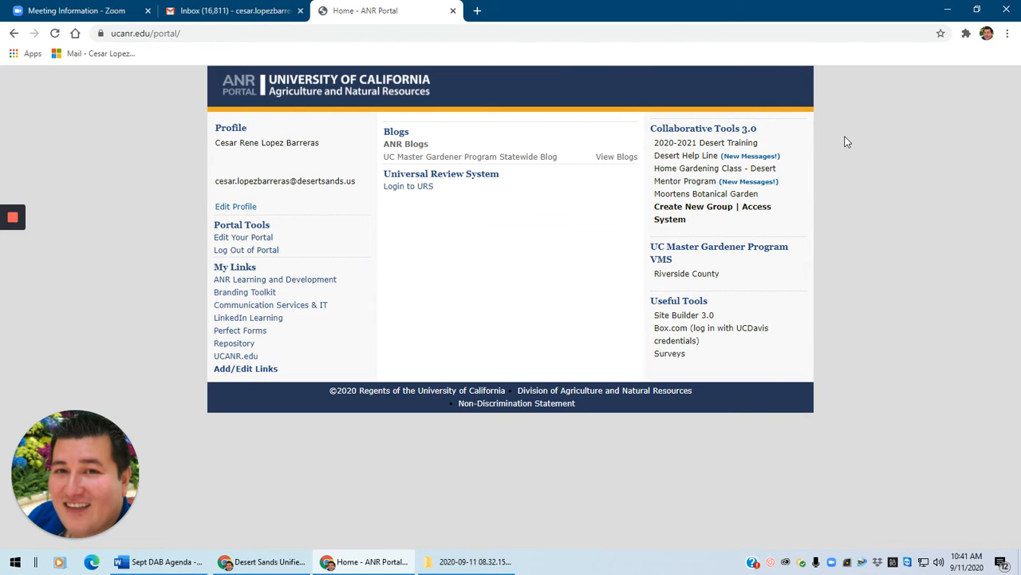
Step: Paste the Zoom invitation into a new message in Mentor Program's Collaborative Tools Discussion Feature thread
{"action": "left_click", "coordinate": [688, 184]}
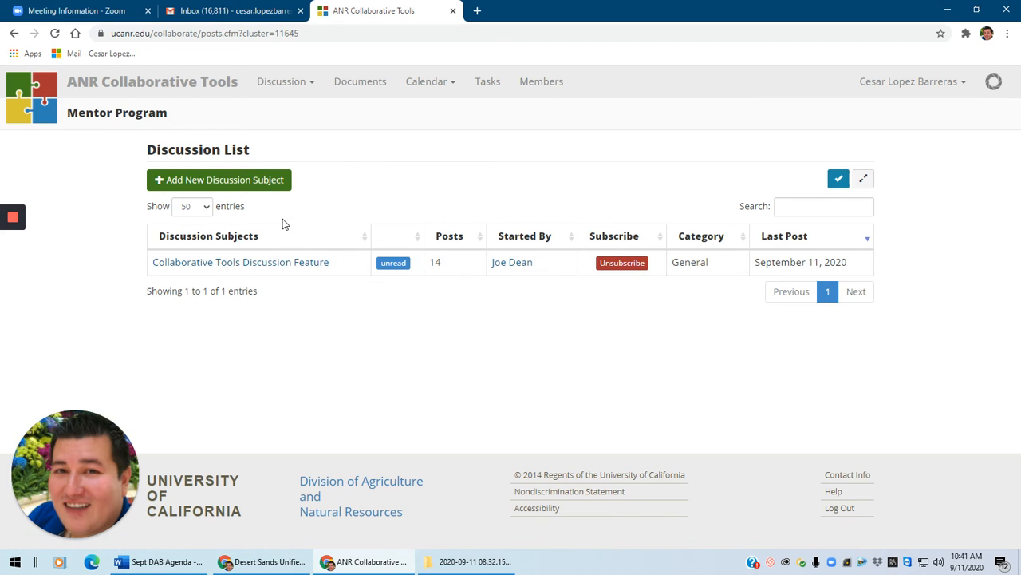
{"action": "left_click", "coordinate": [288, 265]}
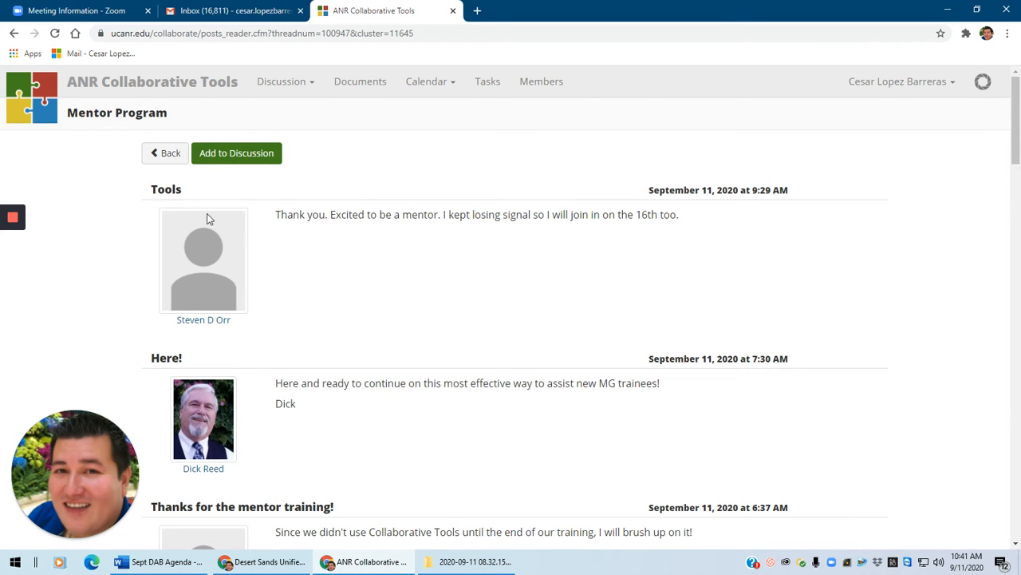
{"action": "left_click", "coordinate": [221, 155]}
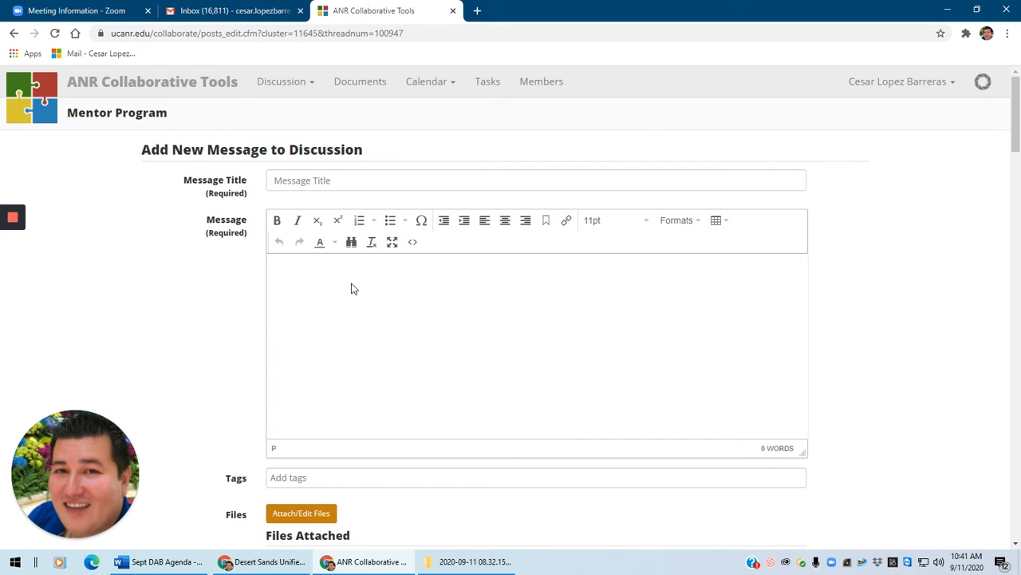
{"action": "key", "text": "ctrl+v"}
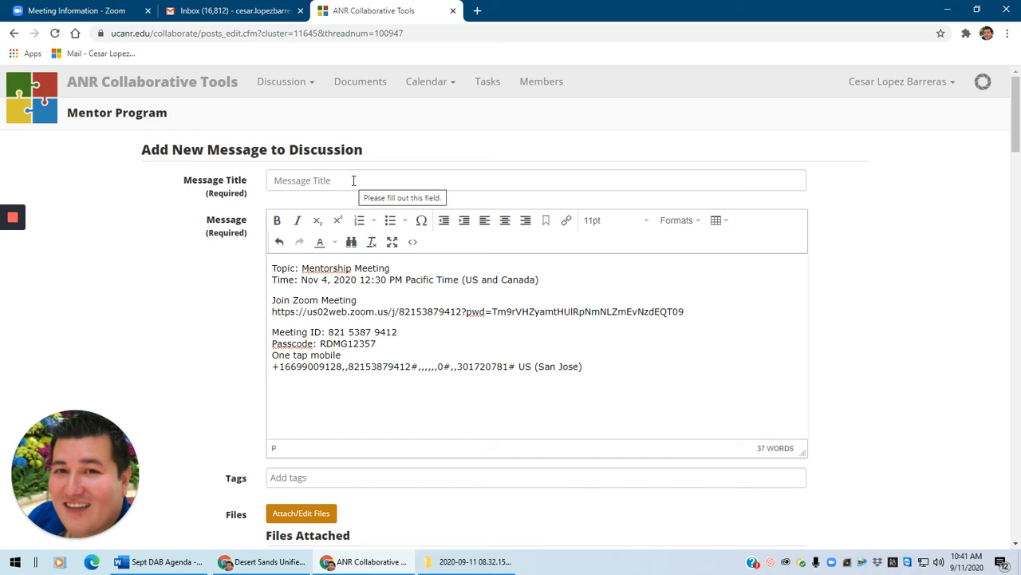
{"action": "left_click", "coordinate": [260, 14]}
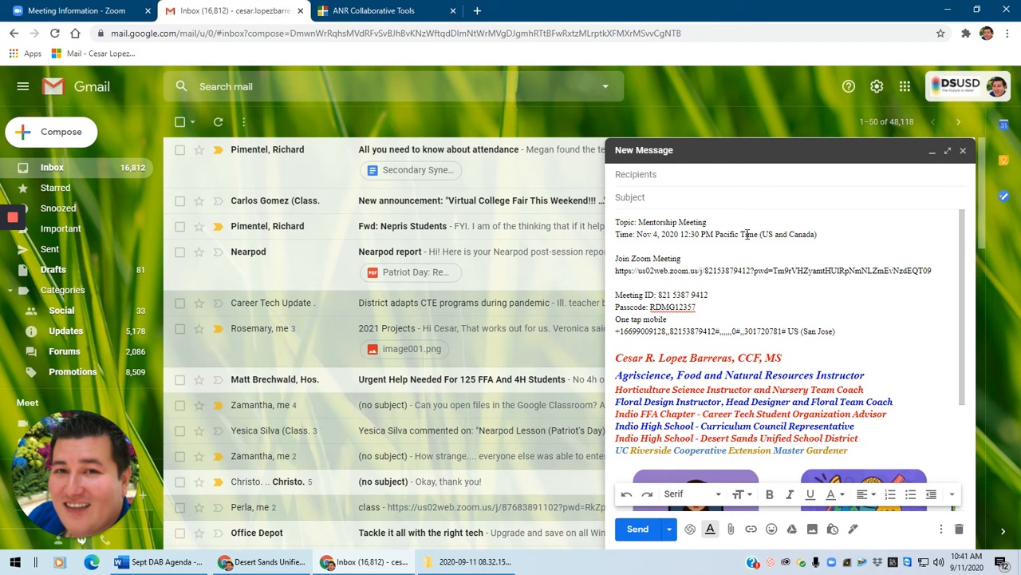
Step: Close the ANR Collaborative Tools tab, leaving the Gmail invitation draft showing
{"action": "left_click", "coordinate": [396, 10]}
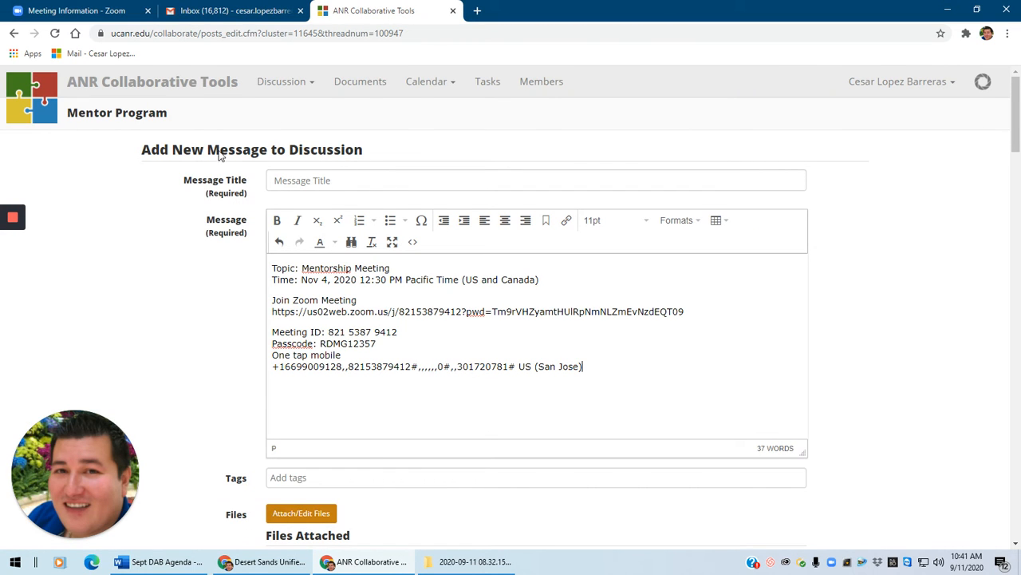
{"action": "left_click", "coordinate": [453, 11]}
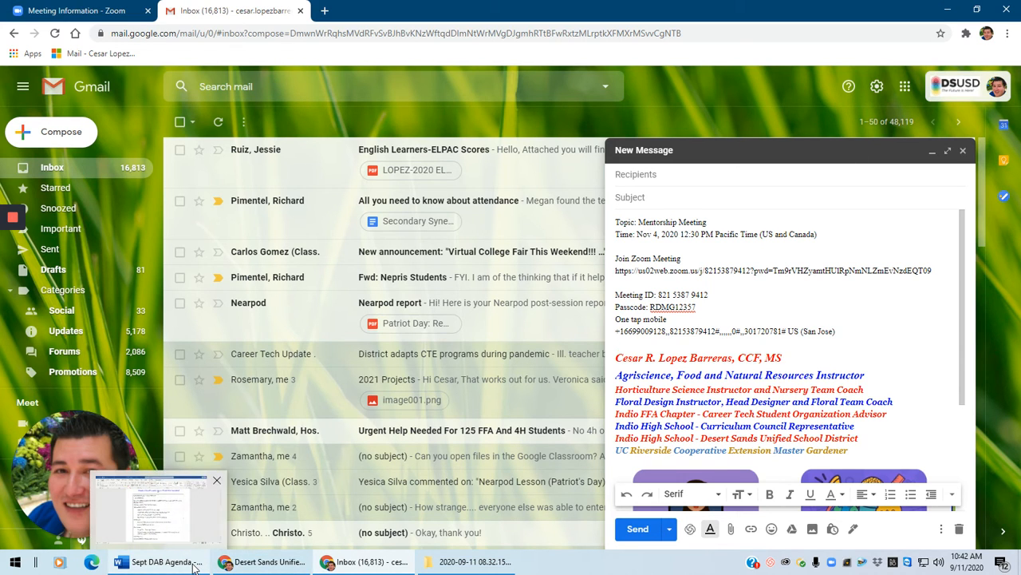
{"action": "mouse_move", "coordinate": [369, 559]}
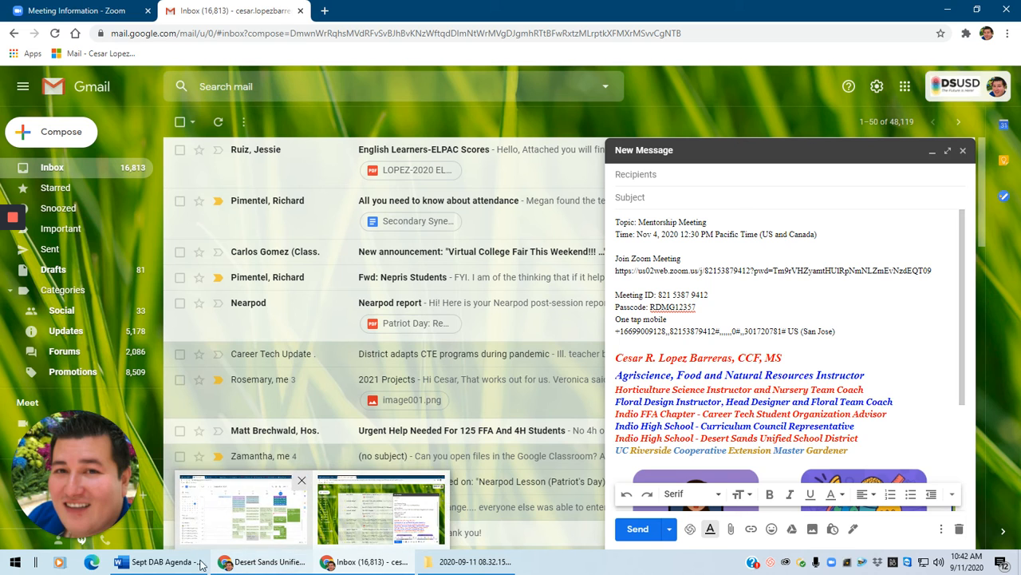
{"action": "left_click", "coordinate": [111, 11]}
Step: Open the Mentorship Meeting's edit form under Meetings, scroll through its options, and save it
{"action": "left_click", "coordinate": [27, 168]}
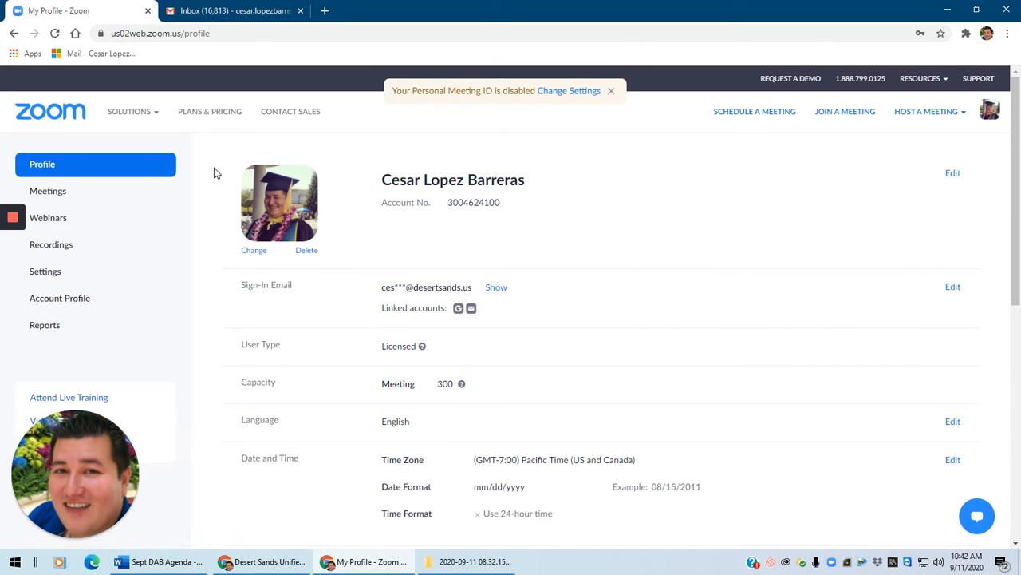
{"action": "left_click", "coordinate": [58, 197]}
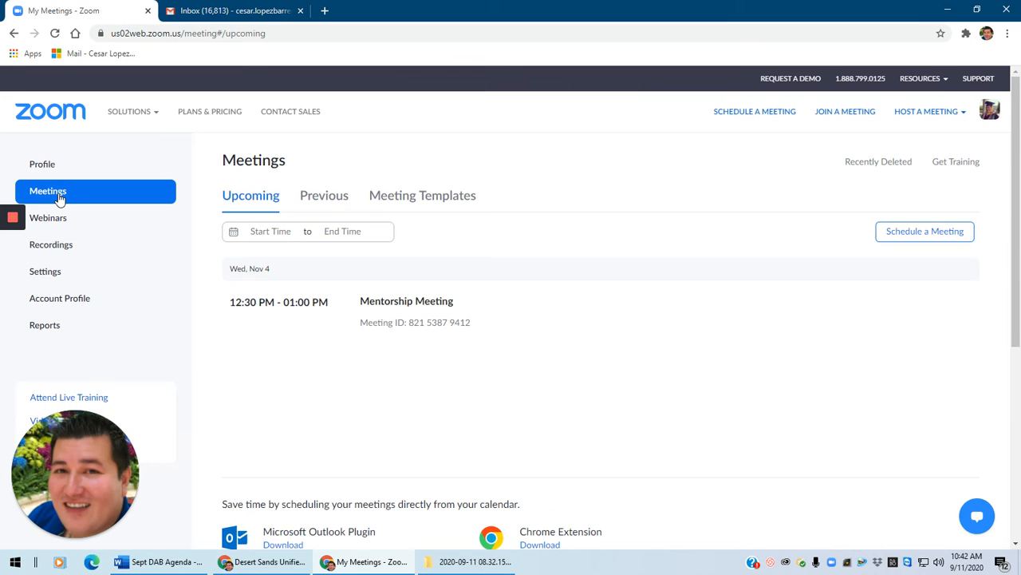
{"action": "mouse_move", "coordinate": [405, 322]}
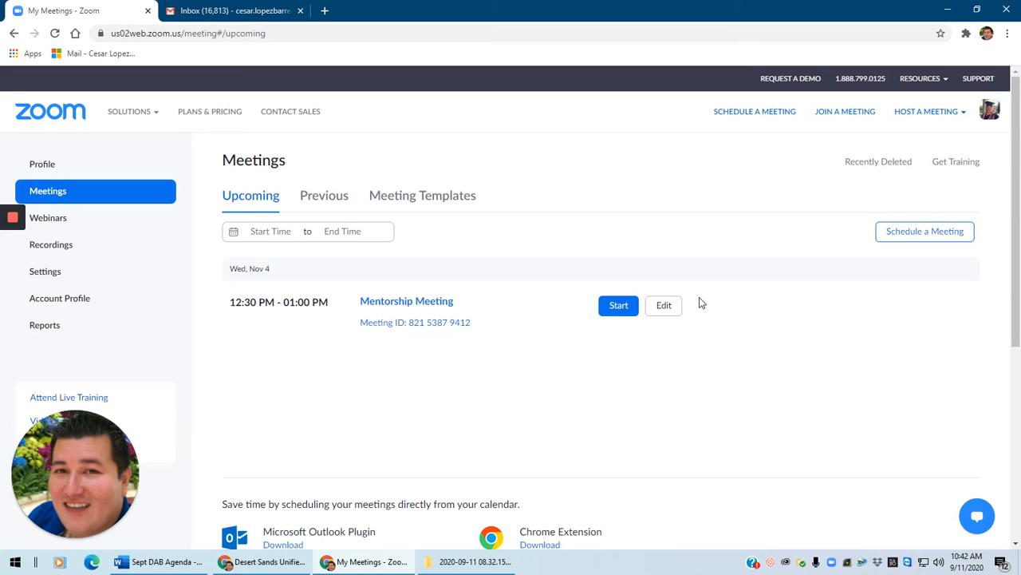
{"action": "left_click", "coordinate": [670, 310]}
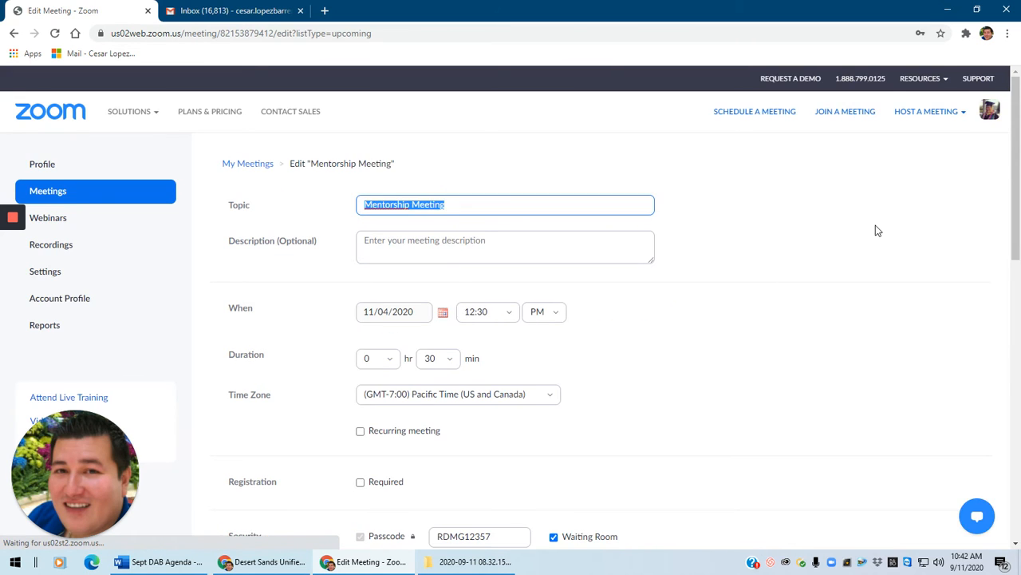
{"action": "scroll", "coordinate": [994, 311], "scroll_direction": "down", "scroll_amount": 7}
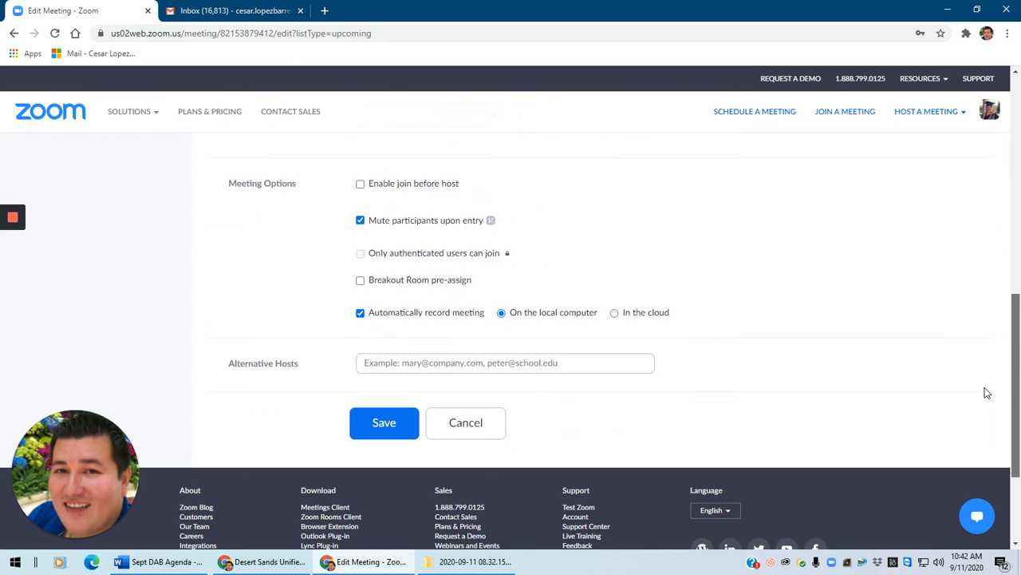
{"action": "left_click_drag", "start_coordinate": [985, 388], "coordinate": [1019, 97]}
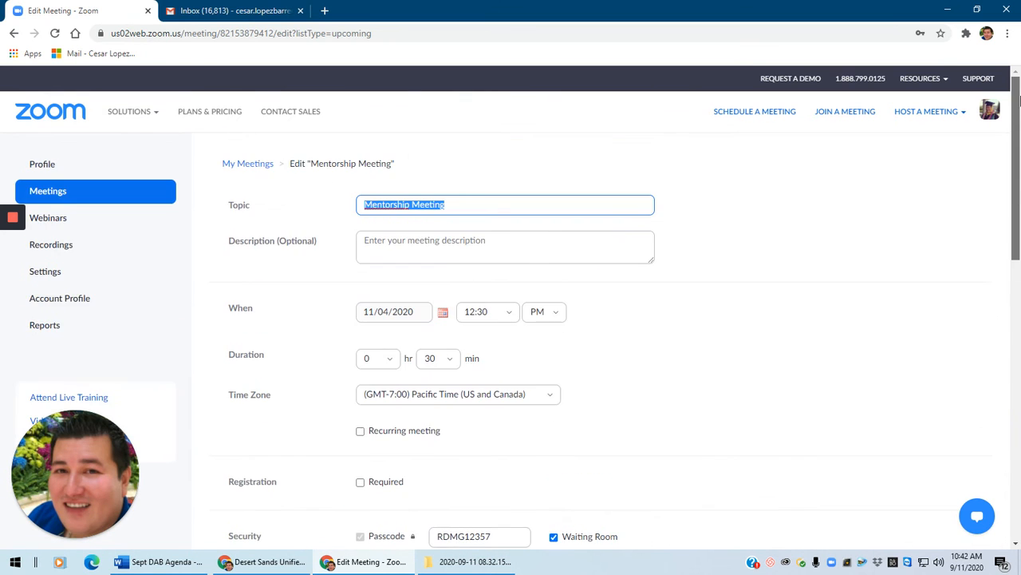
{"action": "scroll", "coordinate": [940, 296], "scroll_direction": "down", "scroll_amount": 4}
{"action": "scroll", "coordinate": [903, 428], "scroll_direction": "up", "scroll_amount": 4}
{"action": "scroll", "coordinate": [981, 388], "scroll_direction": "down", "scroll_amount": 8}
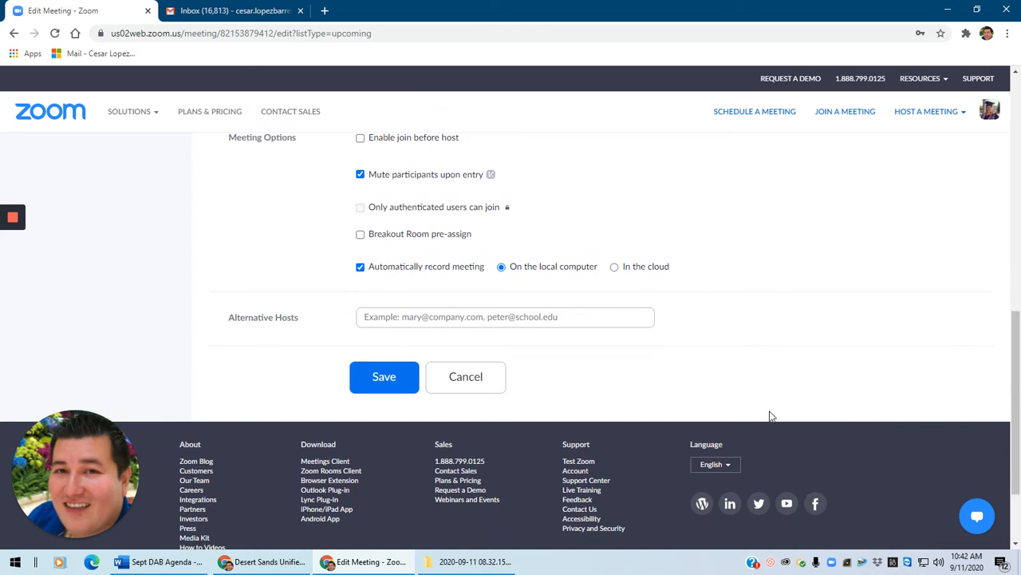
{"action": "left_click", "coordinate": [365, 383]}
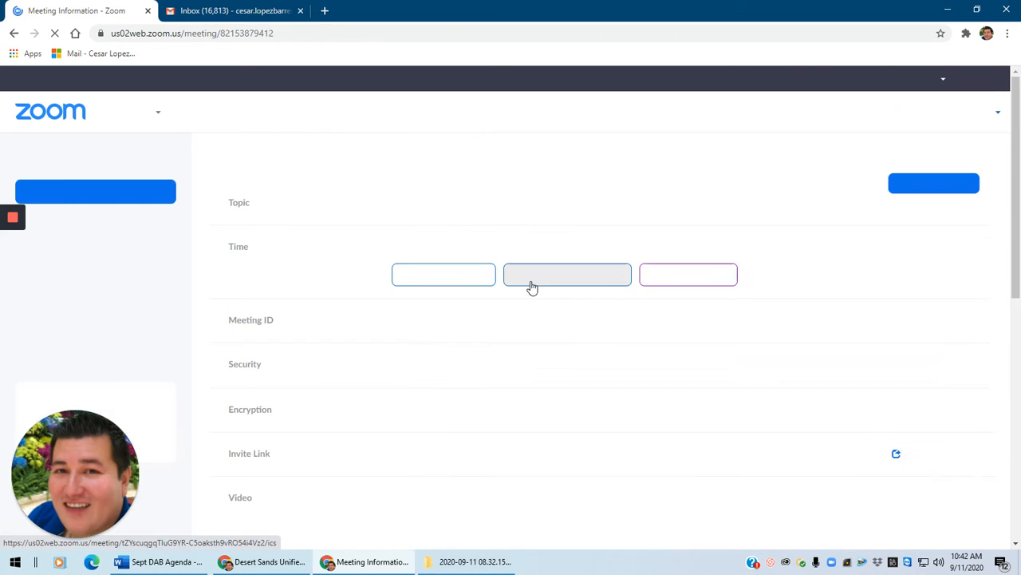
{"action": "left_click", "coordinate": [943, 410]}
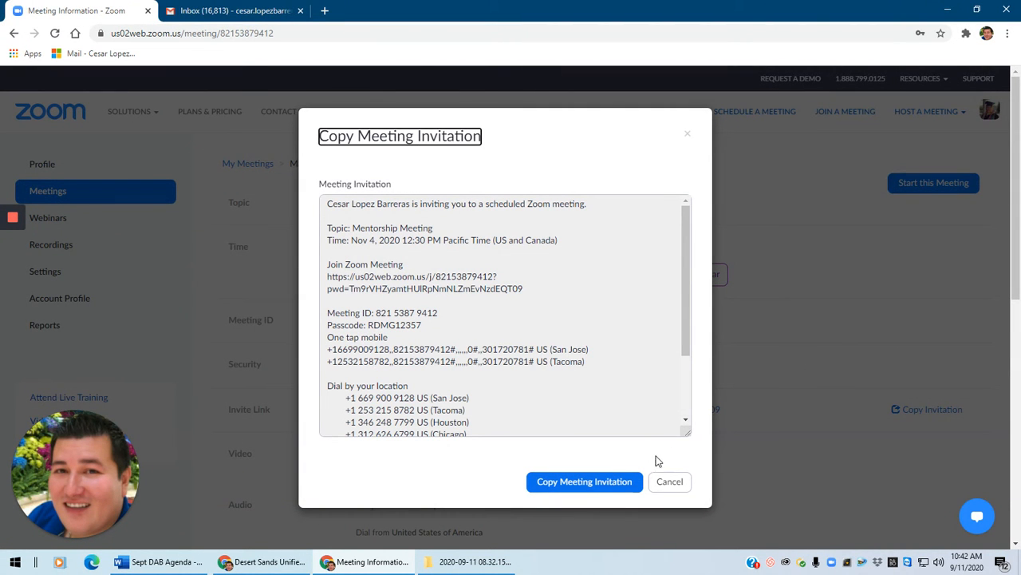
{"action": "left_click", "coordinate": [668, 482]}
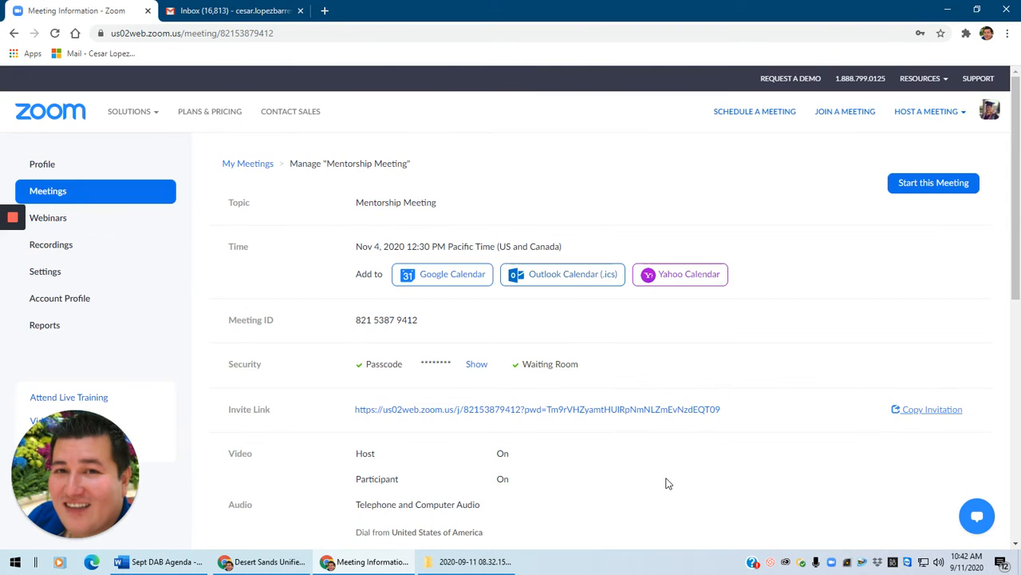
{"action": "left_click", "coordinate": [939, 411]}
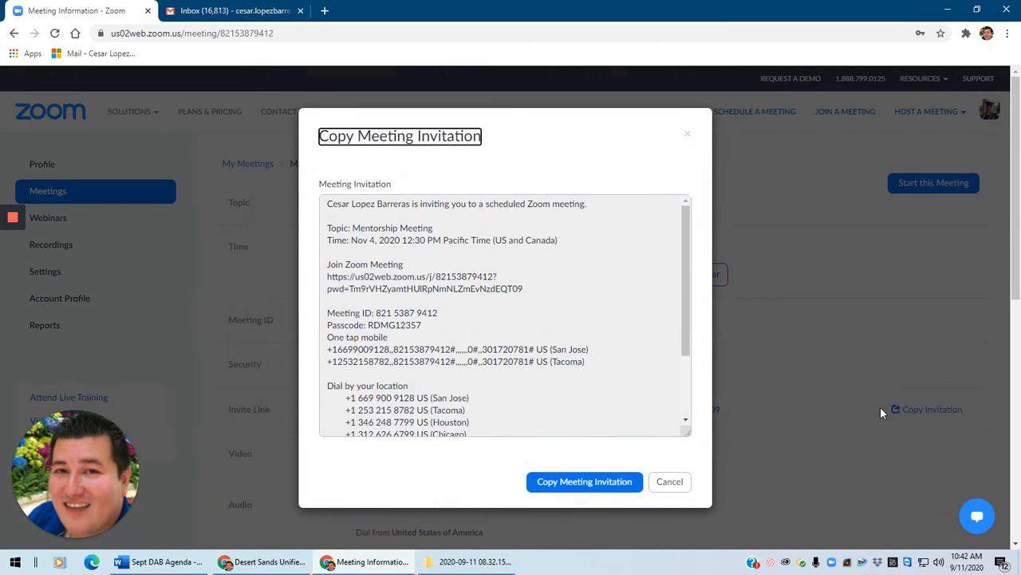
{"action": "left_click", "coordinate": [680, 484]}
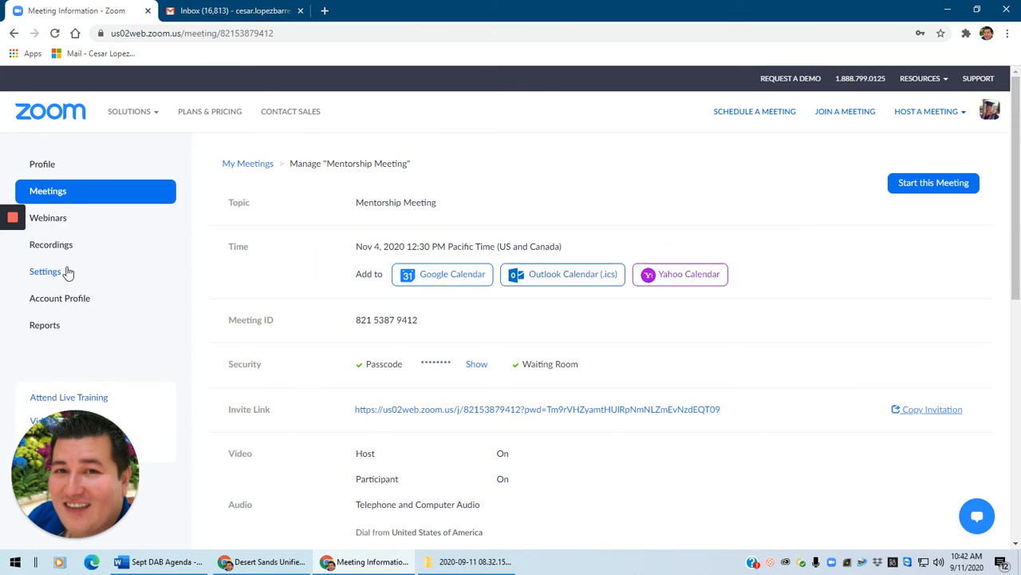
{"action": "left_click", "coordinate": [43, 169]}
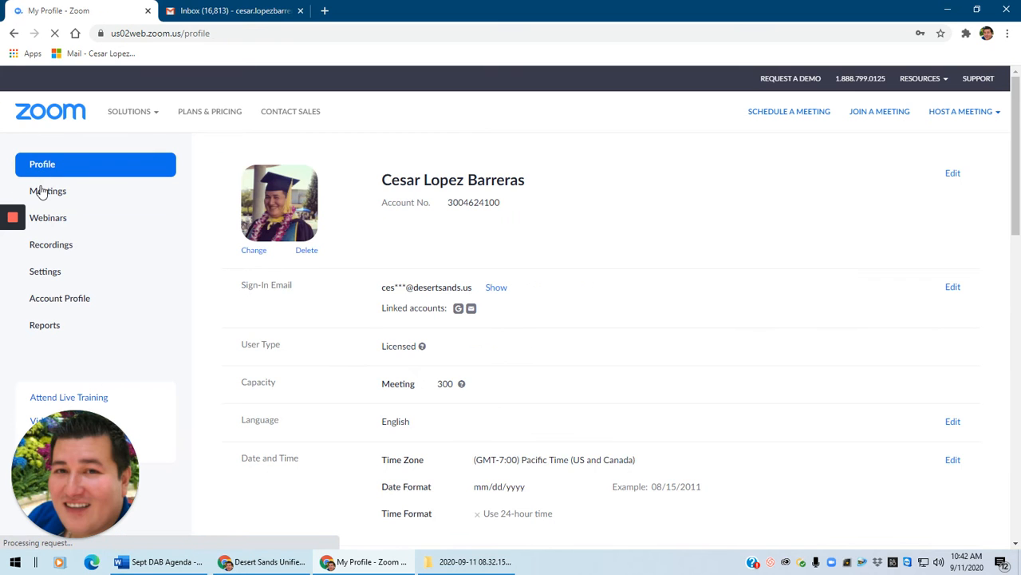
Step: Return to Meetings, showing the Mentorship Meeting under Upcoming for Wed, Nov 4, 12:30–1:00 PM
{"action": "left_click", "coordinate": [42, 191]}
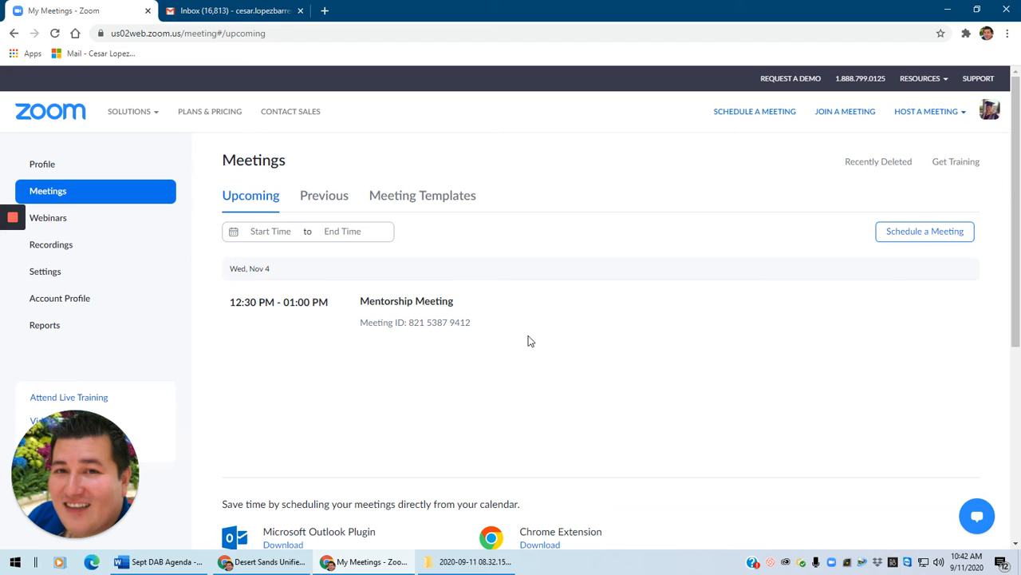
{"action": "mouse_move", "coordinate": [677, 305]}
{"action": "mouse_move", "coordinate": [255, 307]}
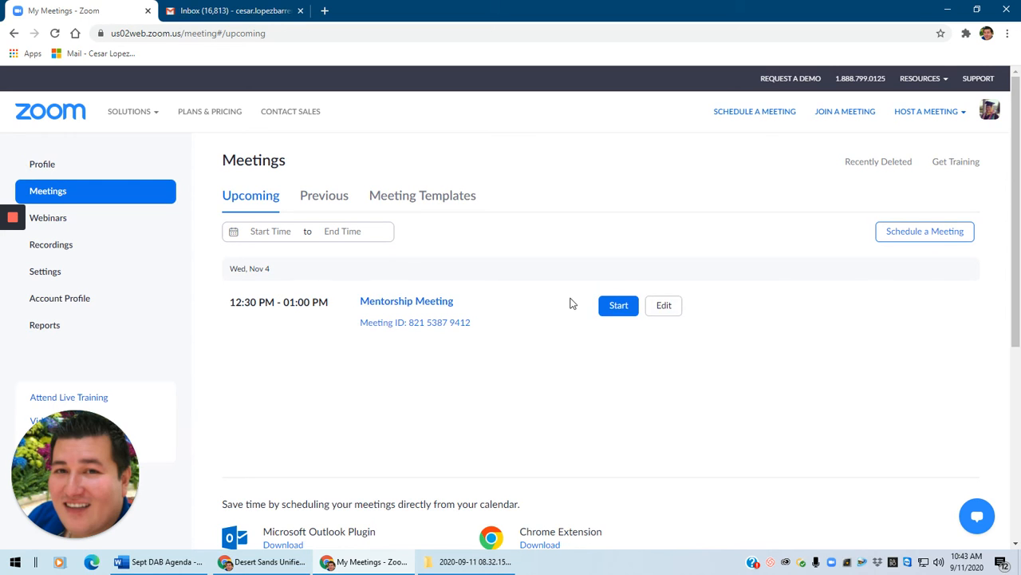
Step: Start the Mentorship Meeting, join with computer audio, and maximize the meeting window
{"action": "left_click", "coordinate": [625, 307]}
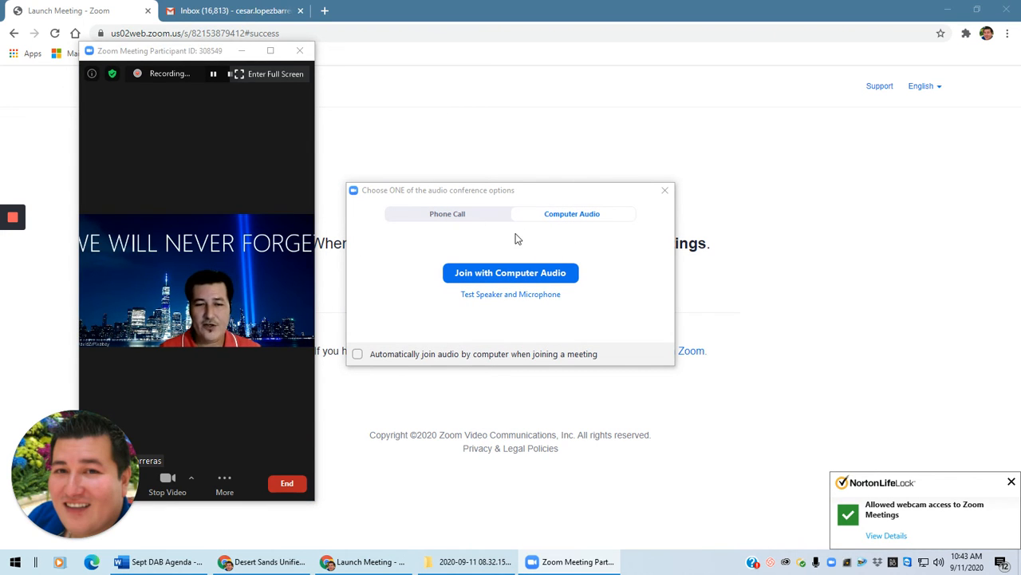
{"action": "left_click", "coordinate": [508, 273]}
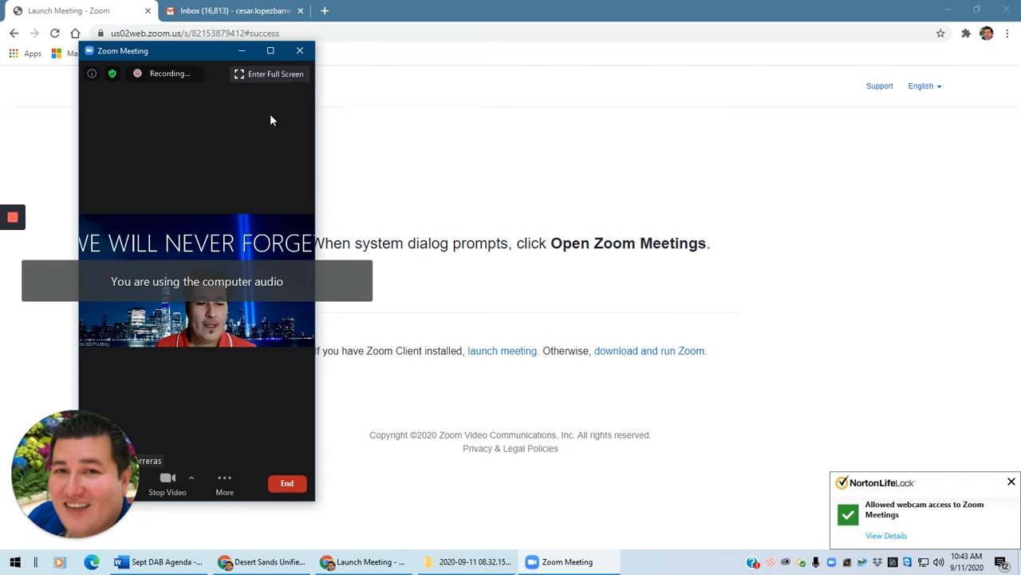
{"action": "left_click", "coordinate": [273, 47]}
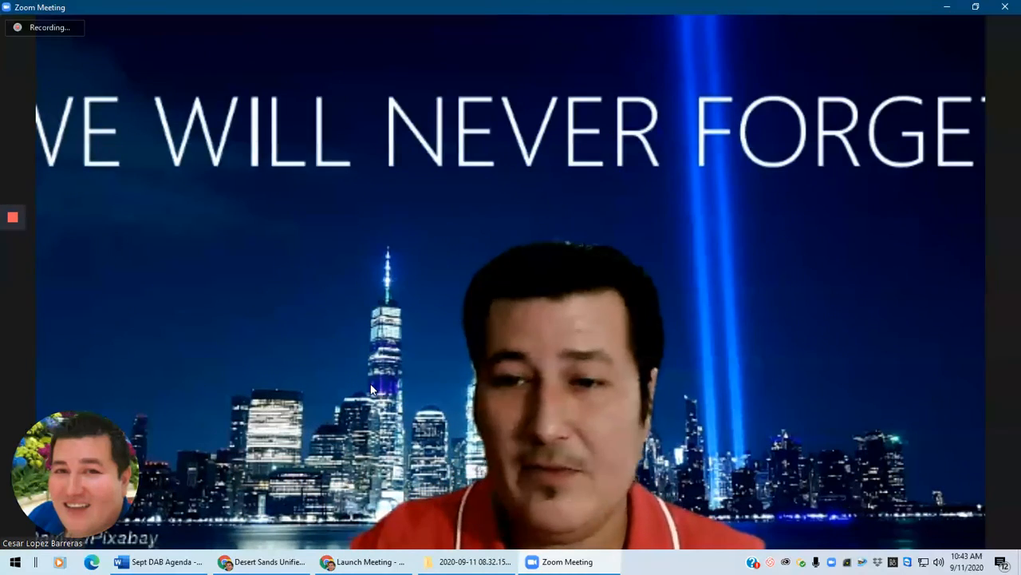
Step: Open the Select a Camera menu from the caret beside Stop Video
{"action": "mouse_move", "coordinate": [319, 358]}
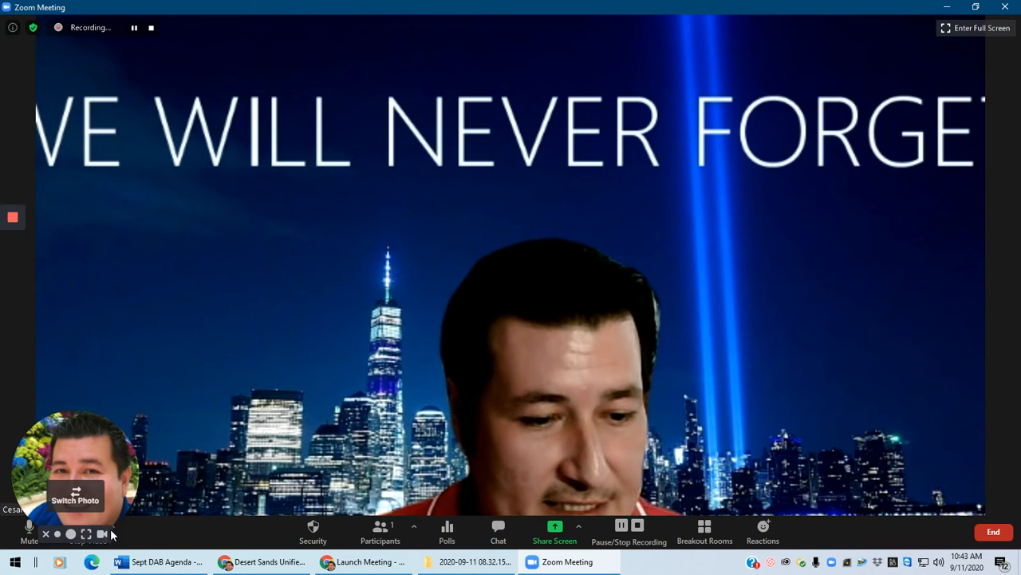
{"action": "mouse_move", "coordinate": [94, 488]}
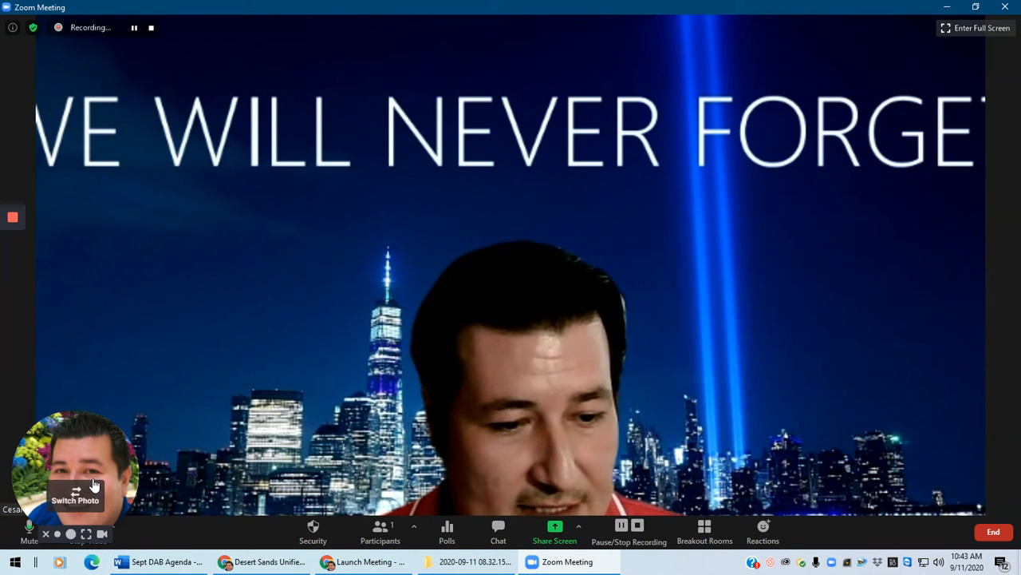
{"action": "left_click_drag", "start_coordinate": [87, 461], "coordinate": [83, 408]}
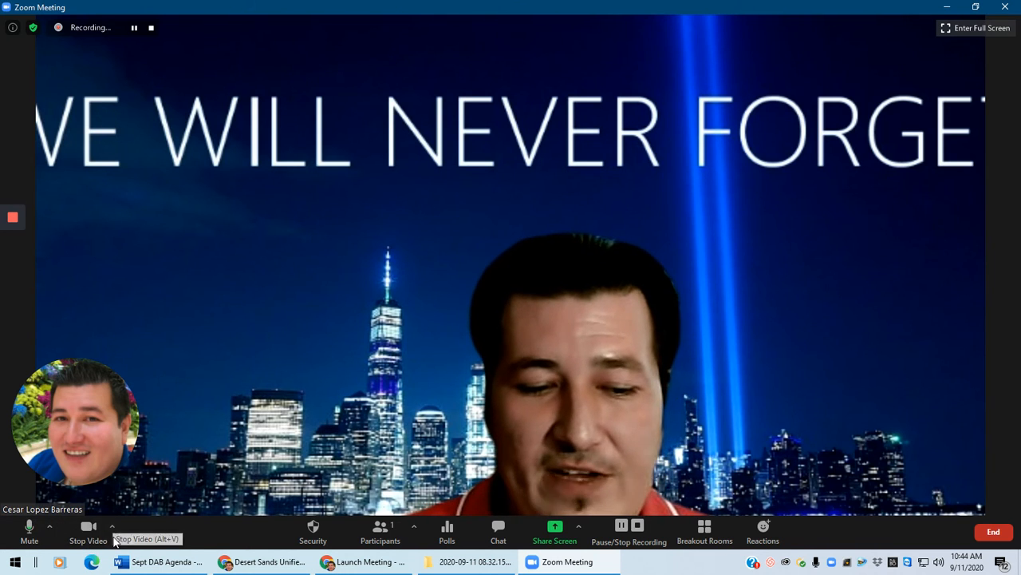
{"action": "left_click", "coordinate": [113, 528]}
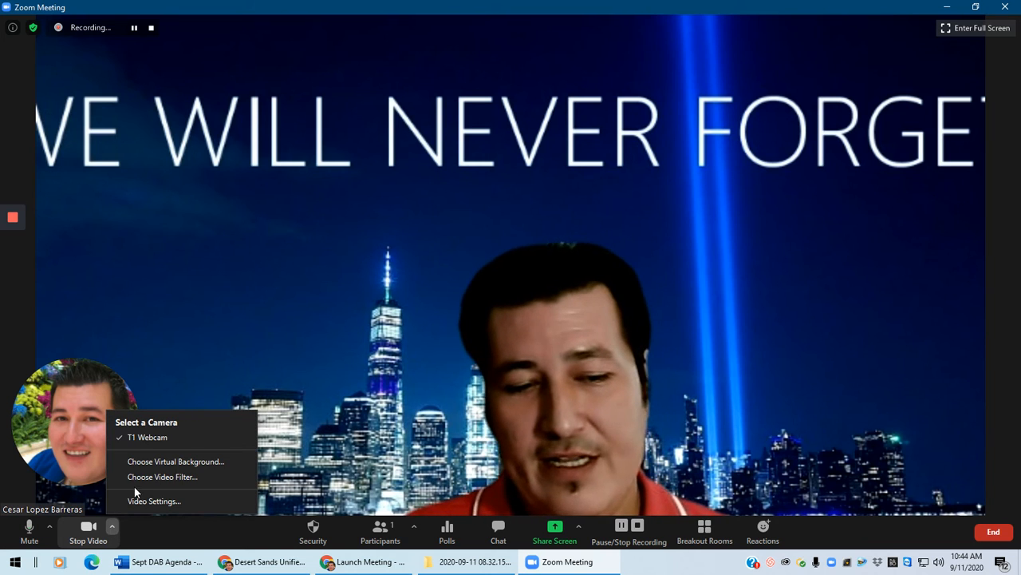
Step: Try the SF Botanical Garden and UCR campus backgrounds, then settle on the cactus conservatory
{"action": "left_click", "coordinate": [130, 461]}
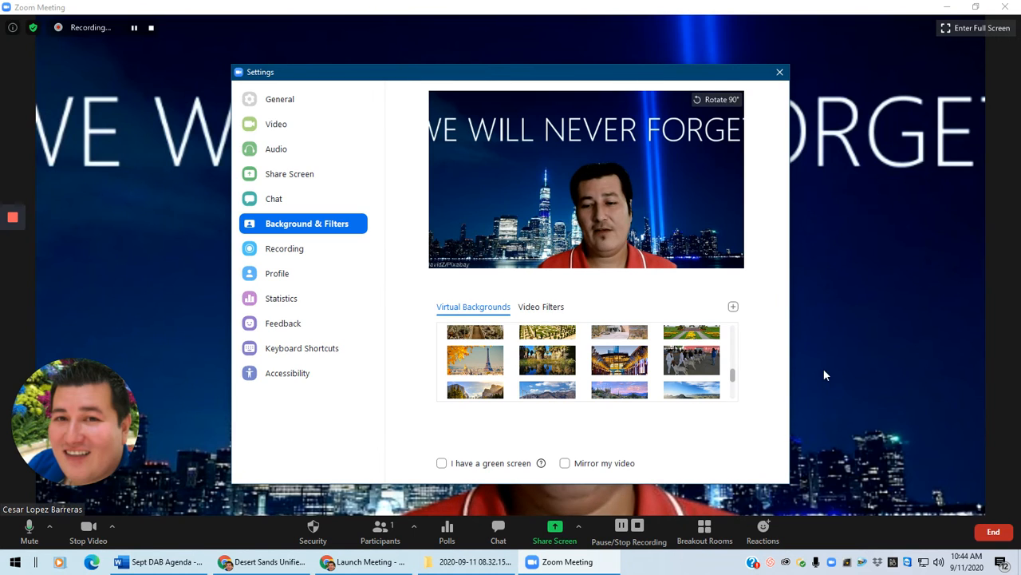
{"action": "mouse_move", "coordinate": [733, 378]}
{"action": "left_mouse_down"}
{"action": "mouse_move", "coordinate": [732, 338]}
{"action": "mouse_move", "coordinate": [750, 398]}
{"action": "mouse_move", "coordinate": [735, 370]}
{"action": "left_mouse_up"}
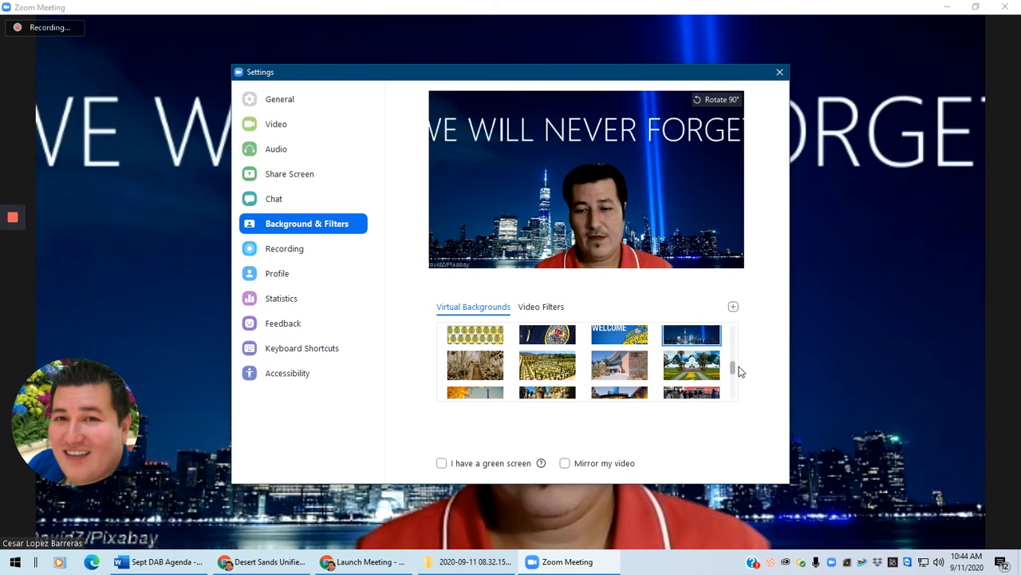
{"action": "left_click", "coordinate": [681, 371]}
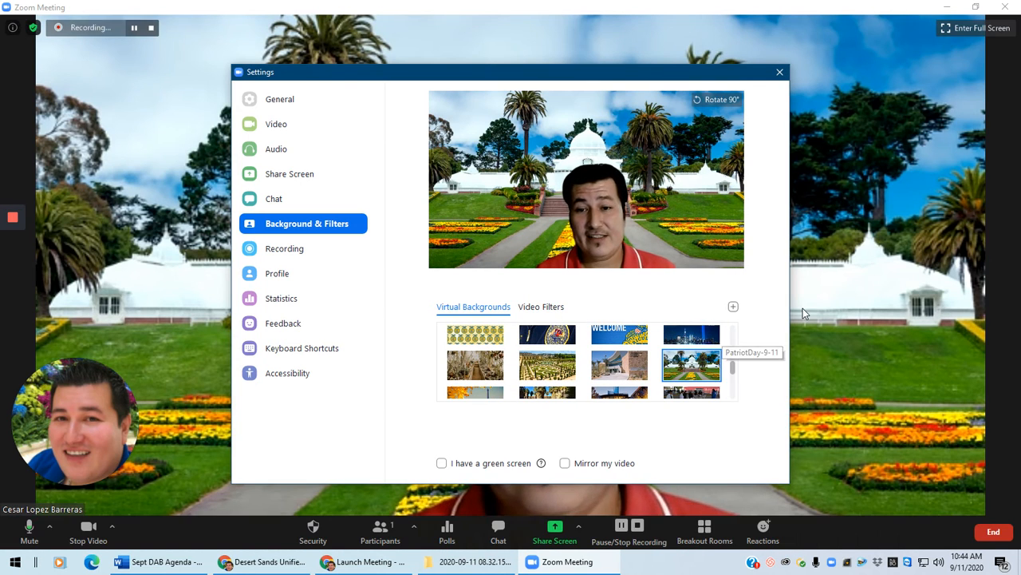
{"action": "mouse_move", "coordinate": [608, 72]}
{"action": "left_mouse_down"}
{"action": "mouse_move", "coordinate": [559, 205]}
{"action": "mouse_move", "coordinate": [462, 334]}
{"action": "mouse_move", "coordinate": [583, 124]}
{"action": "mouse_move", "coordinate": [537, 299]}
{"action": "mouse_move", "coordinate": [532, 261]}
{"action": "mouse_move", "coordinate": [602, 54]}
{"action": "left_mouse_up"}
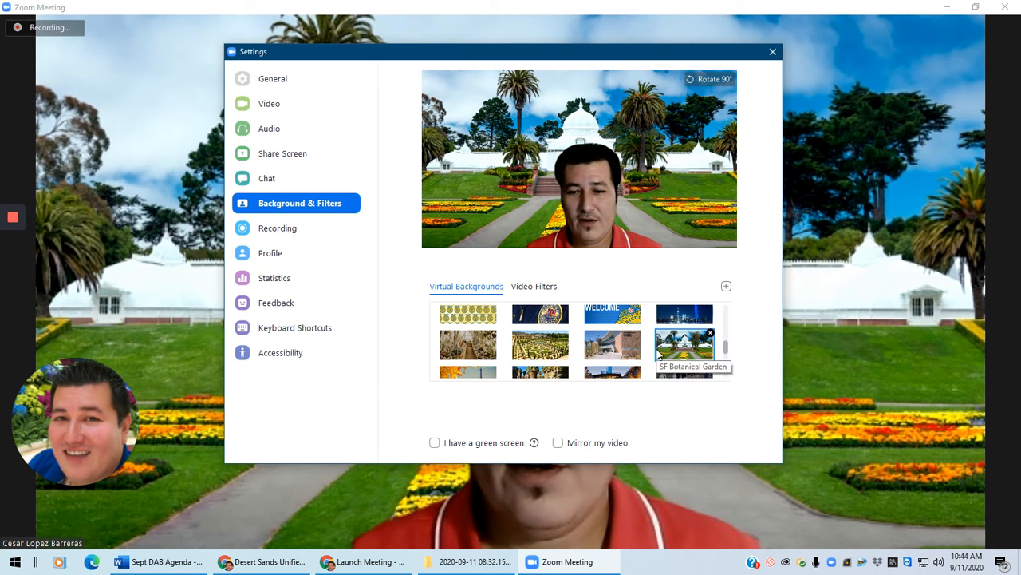
{"action": "left_click", "coordinate": [622, 357]}
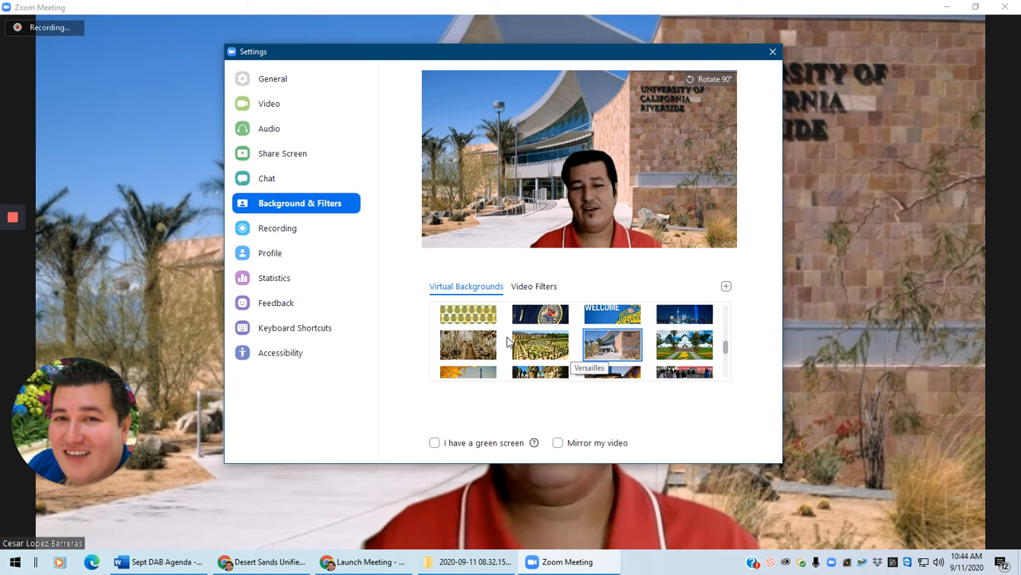
{"action": "left_click", "coordinate": [474, 352]}
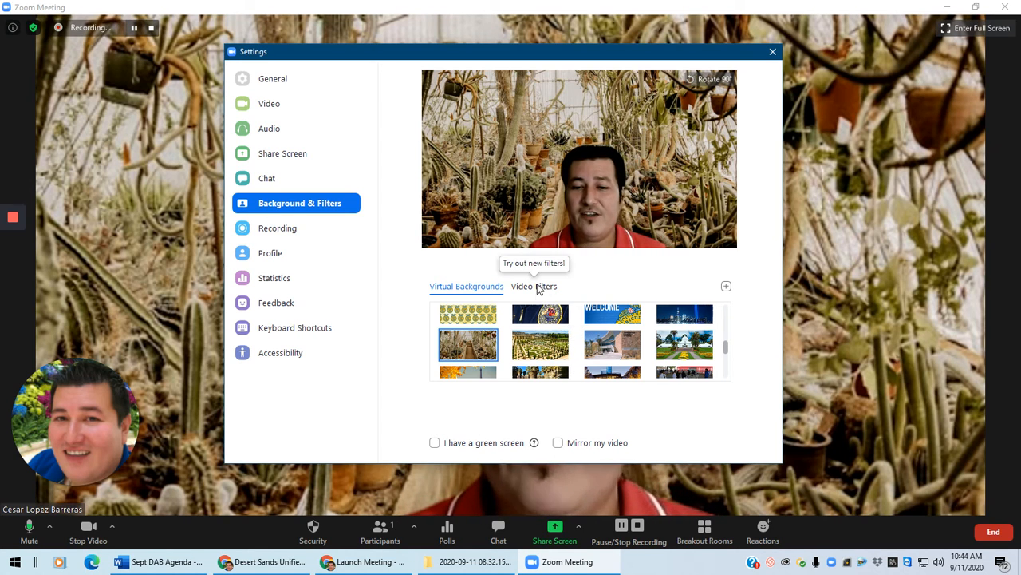
{"action": "left_click", "coordinate": [539, 287]}
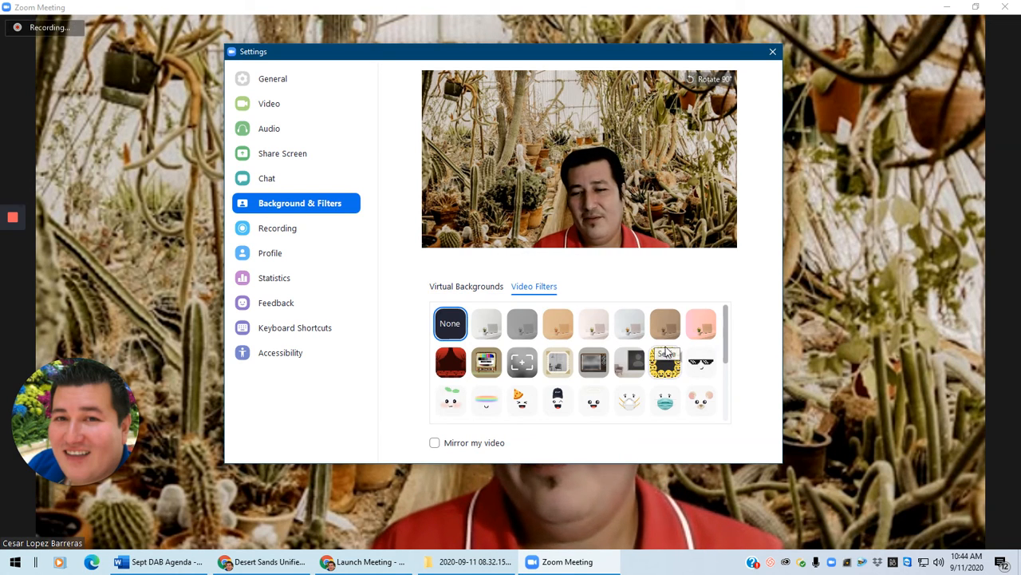
Step: Try the sunglasses, mask, Cream and Noir filters, then keep the Cinnamon filter
{"action": "left_click", "coordinate": [698, 369]}
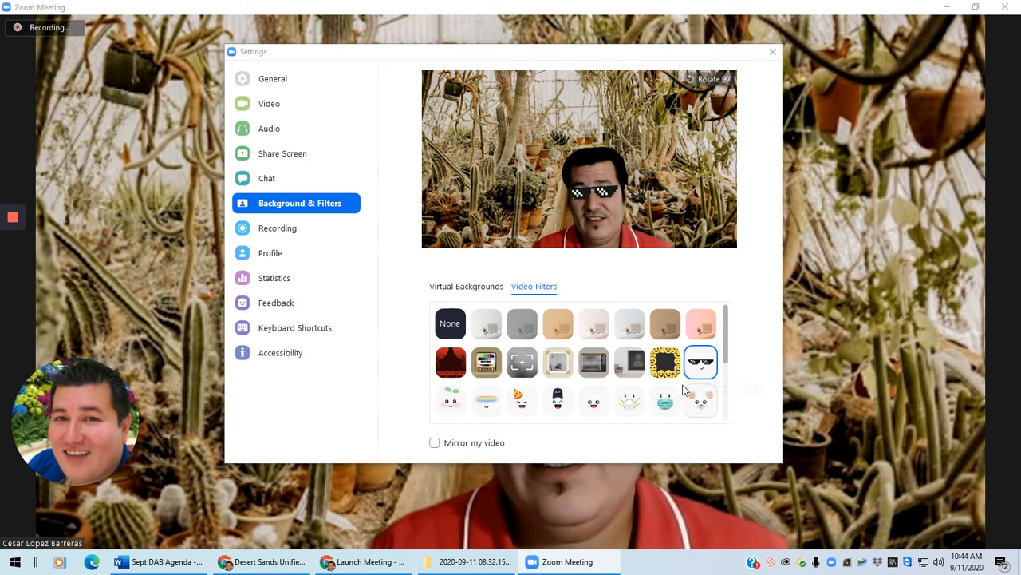
{"action": "left_click", "coordinate": [630, 401]}
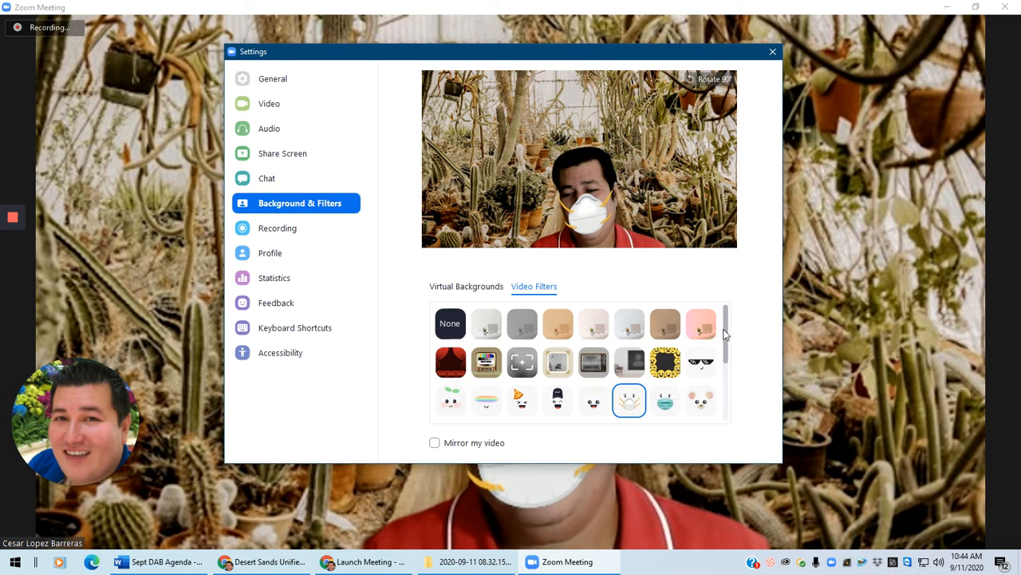
{"action": "left_click", "coordinate": [591, 324]}
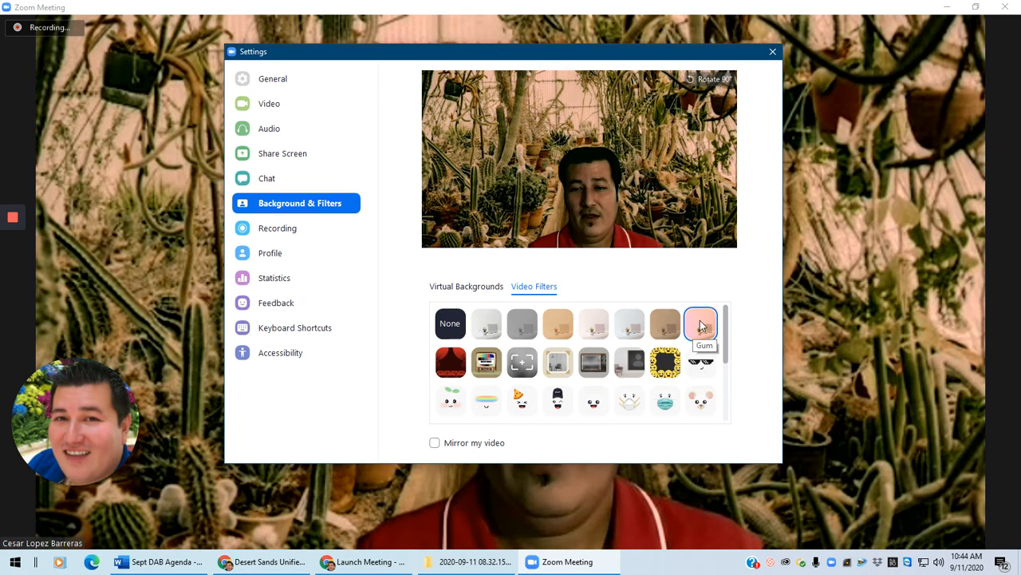
{"action": "left_click", "coordinate": [524, 329]}
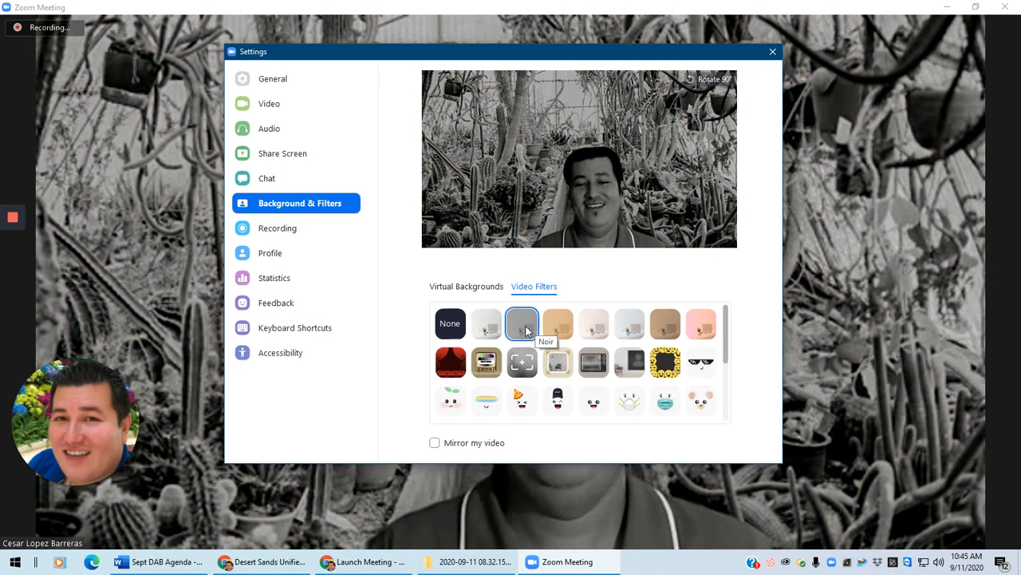
{"action": "left_click", "coordinate": [560, 326]}
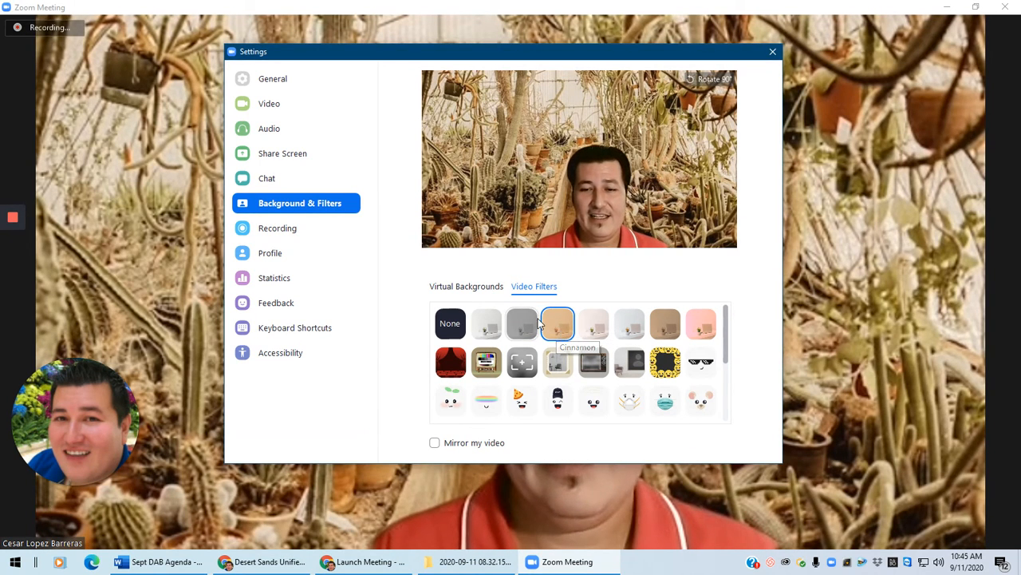
Step: Return to the virtual background choices and close Settings to rejoin the meeting
{"action": "left_click", "coordinate": [479, 289]}
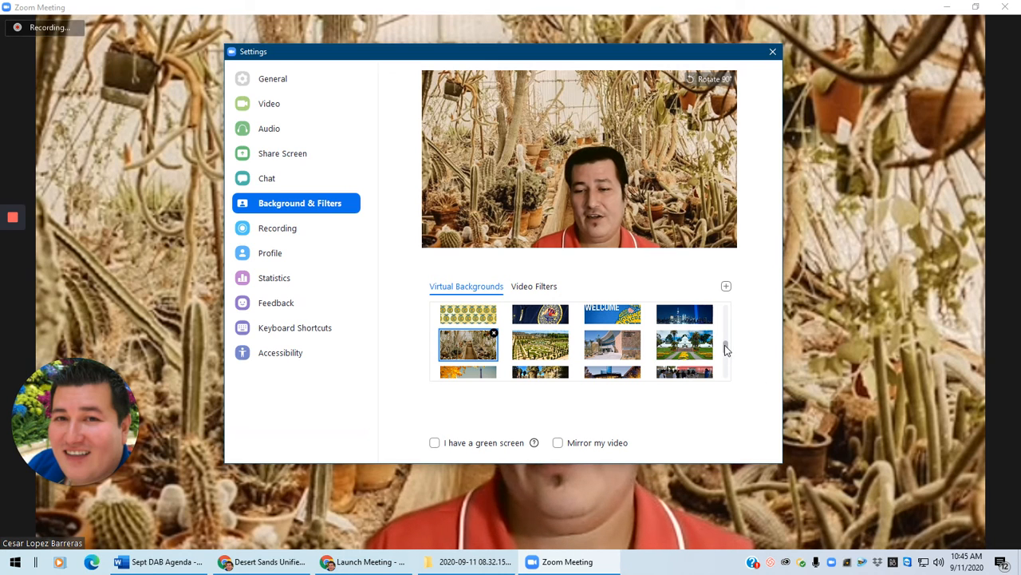
{"action": "mouse_move", "coordinate": [724, 345]}
{"action": "left_mouse_down"}
{"action": "mouse_move", "coordinate": [725, 367]}
{"action": "mouse_move", "coordinate": [734, 330]}
{"action": "left_mouse_up"}
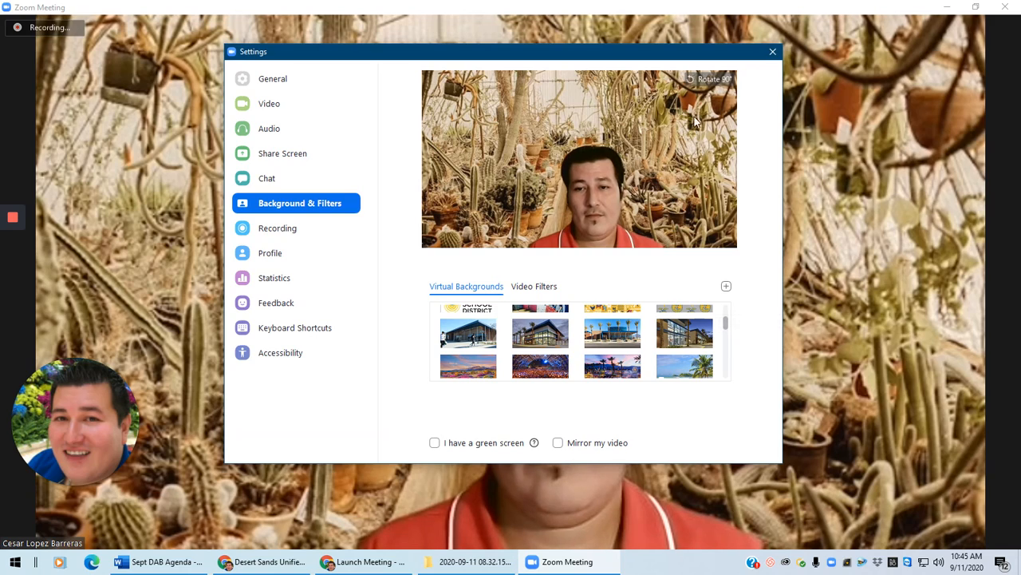
{"action": "left_click", "coordinate": [773, 52]}
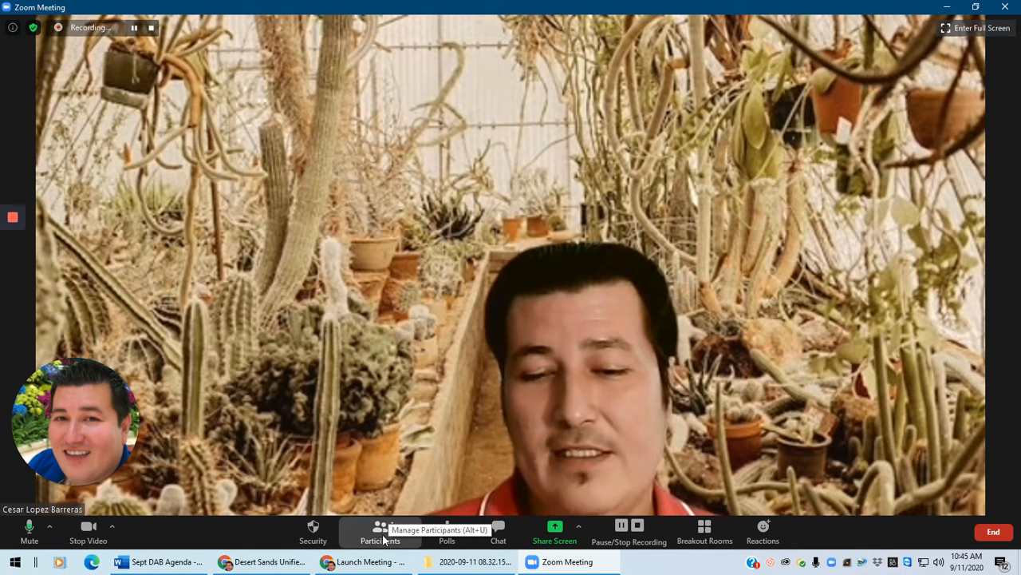
Step: Open the Participants panel showing the host as the only participant
{"action": "left_click", "coordinate": [388, 540]}
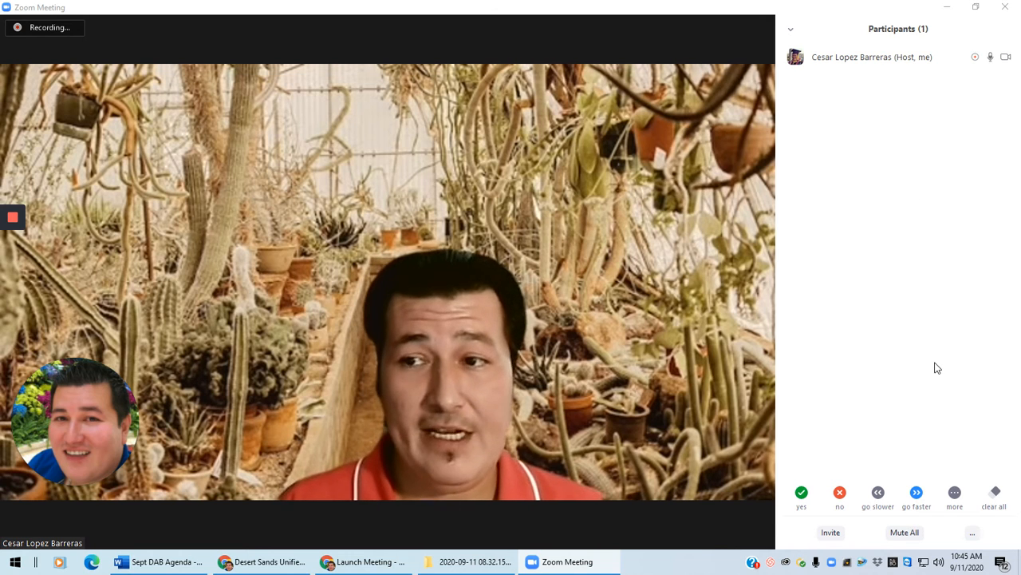
{"action": "mouse_move", "coordinate": [983, 74]}
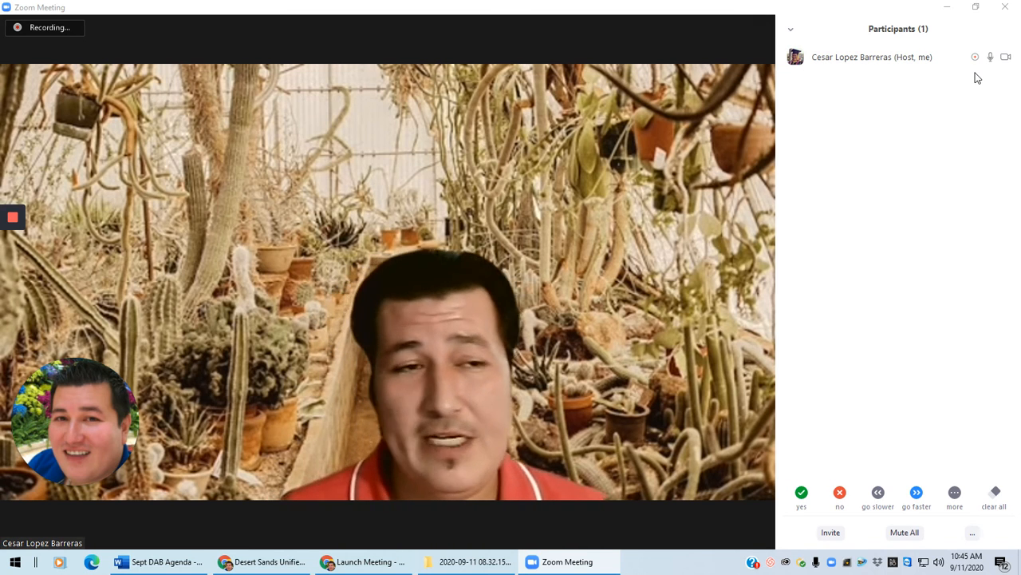
{"action": "mouse_move", "coordinate": [292, 85]}
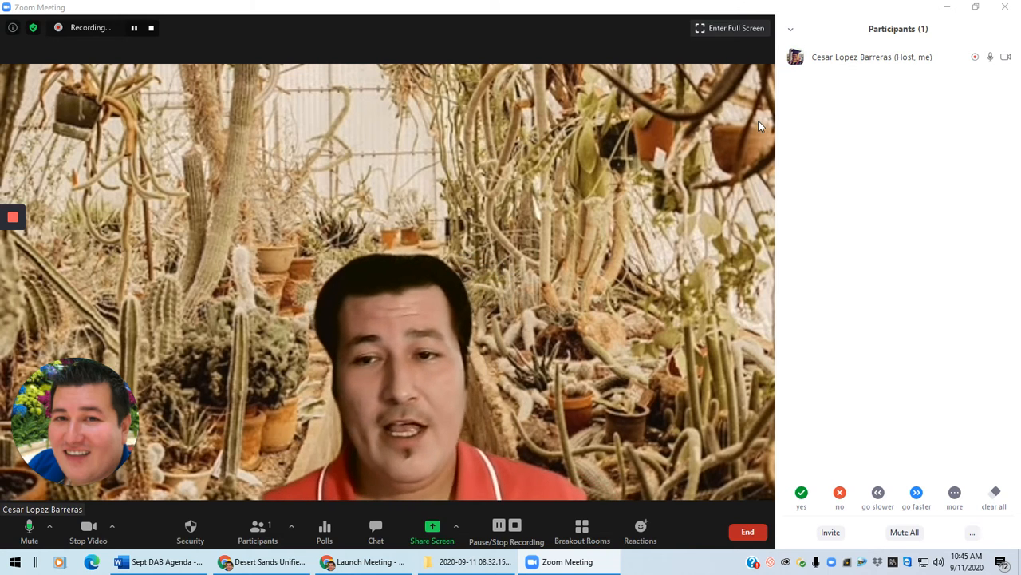
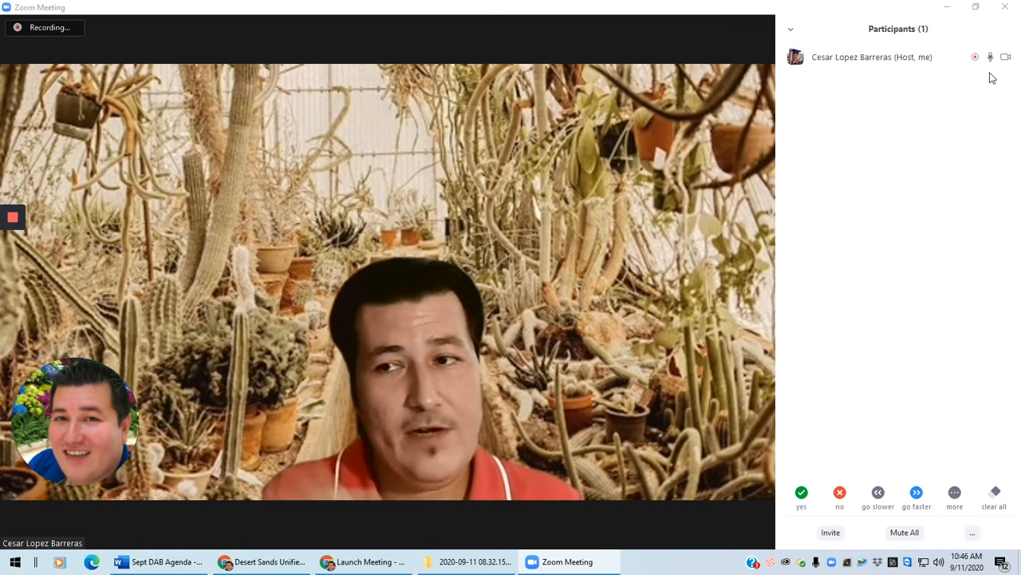
Step: Mute and unmute the microphone, and open then dismiss the host's own participant options
{"action": "left_click", "coordinate": [29, 526]}
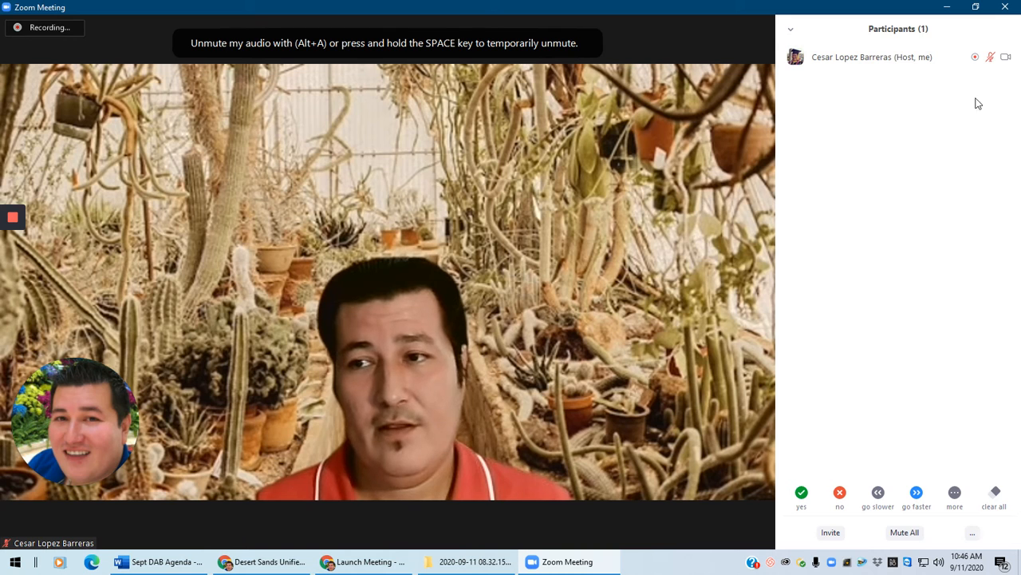
{"action": "left_click", "coordinate": [28, 528]}
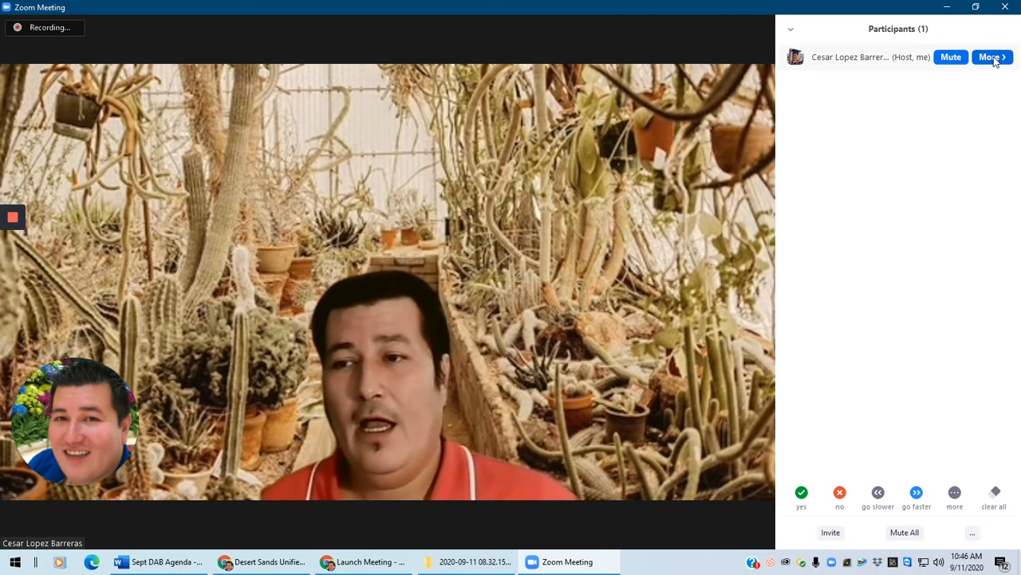
{"action": "left_click", "coordinate": [994, 57]}
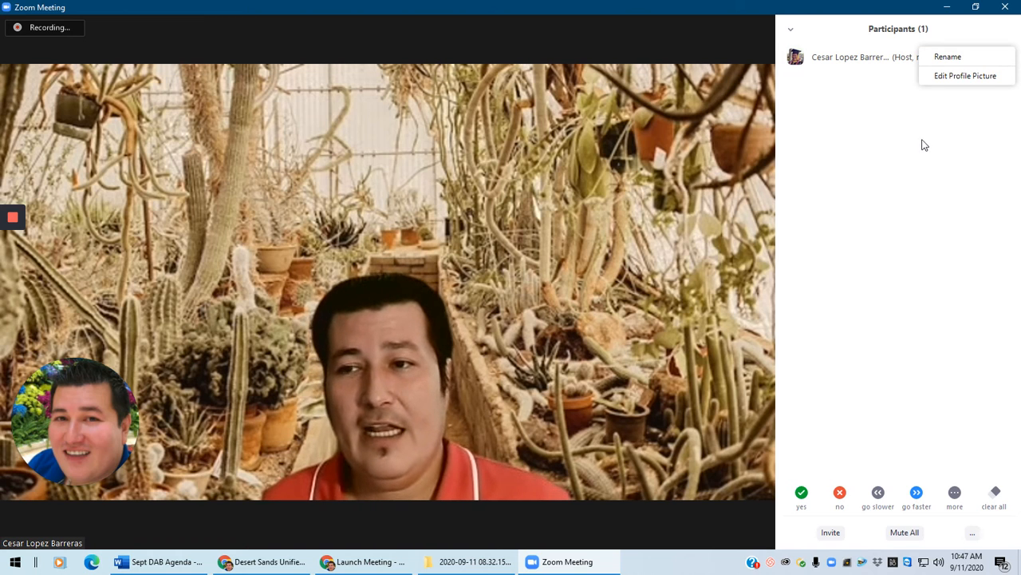
{"action": "left_click", "coordinate": [915, 157]}
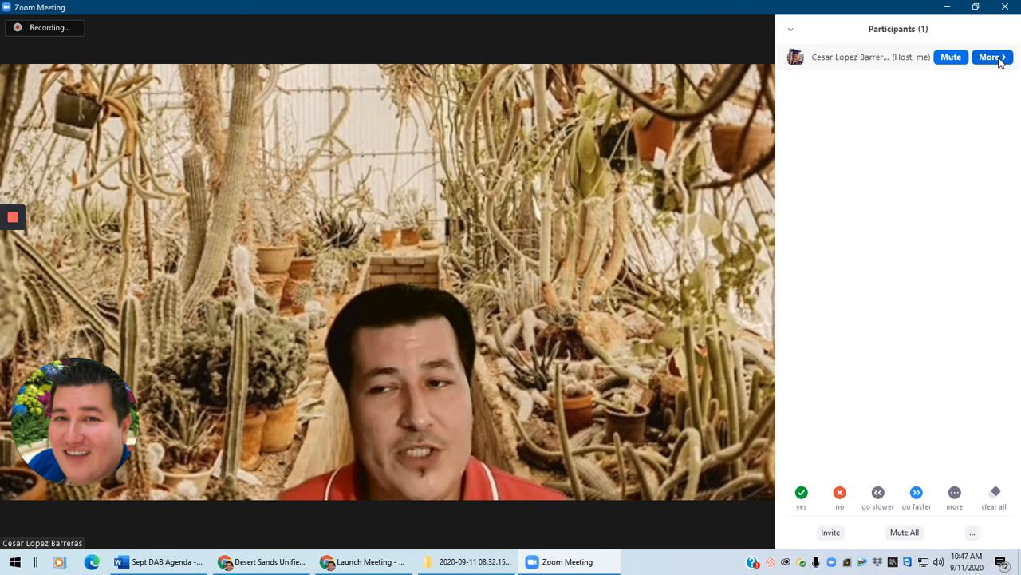
{"action": "left_click", "coordinate": [1001, 62]}
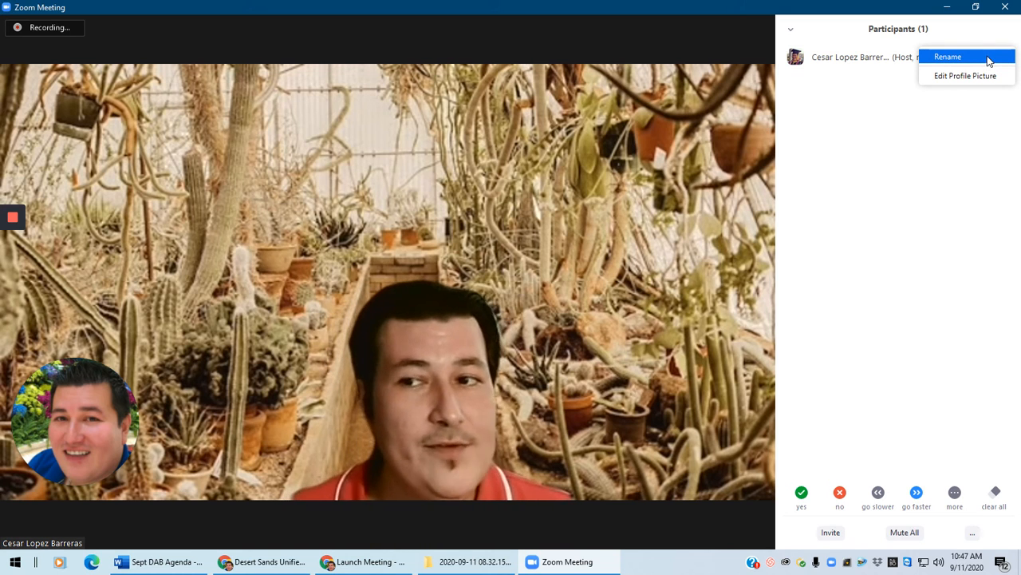
{"action": "left_click", "coordinate": [924, 134]}
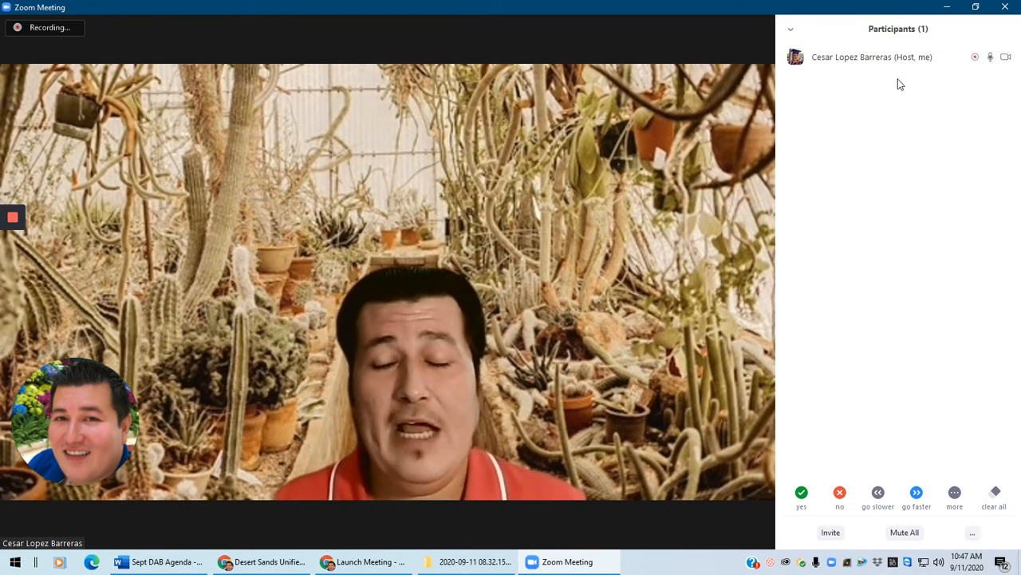
Step: Open the meeting's Polls window, then close it again
{"action": "mouse_move", "coordinate": [951, 58]}
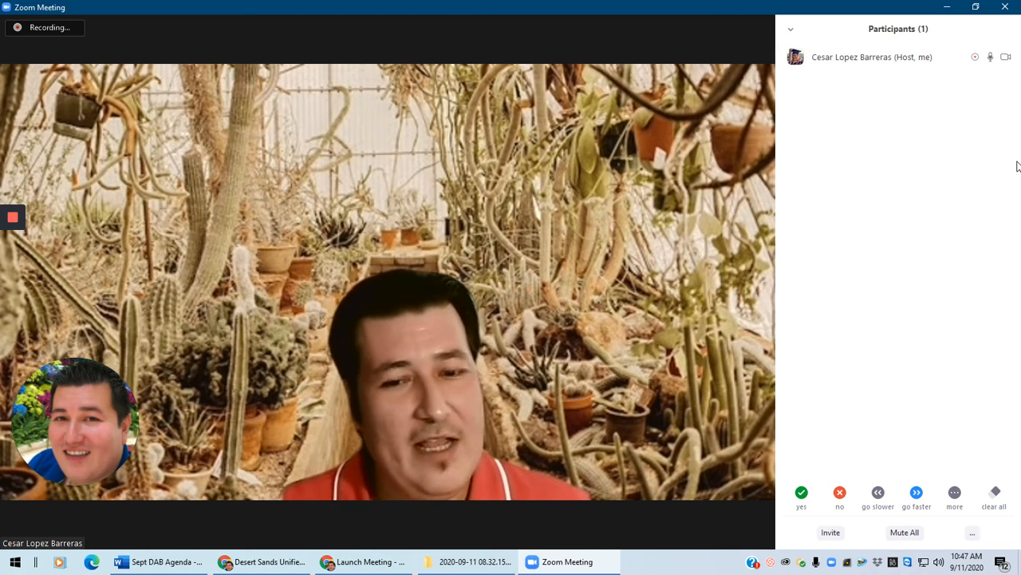
{"action": "mouse_move", "coordinate": [994, 62]}
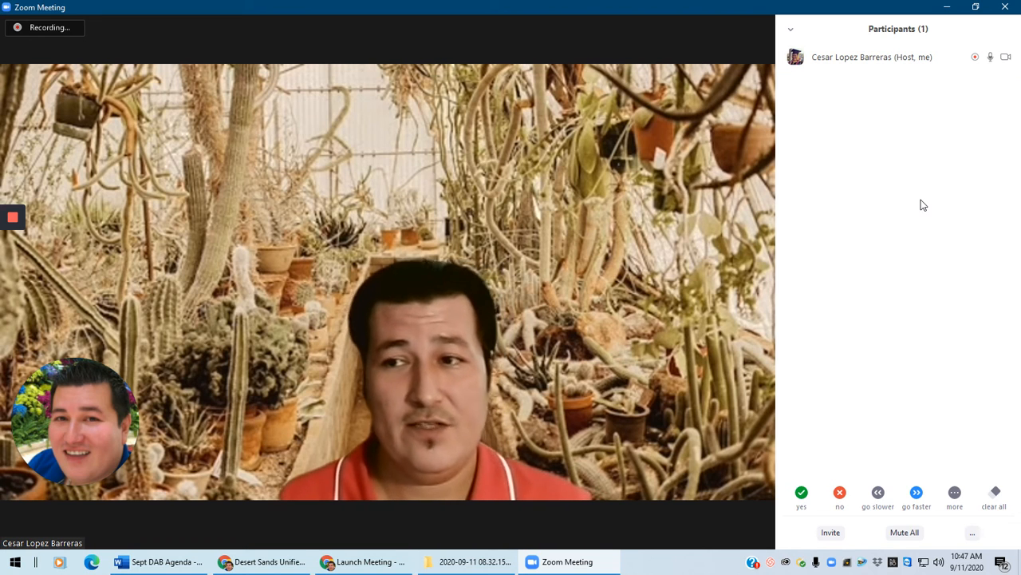
{"action": "mouse_move", "coordinate": [374, 489]}
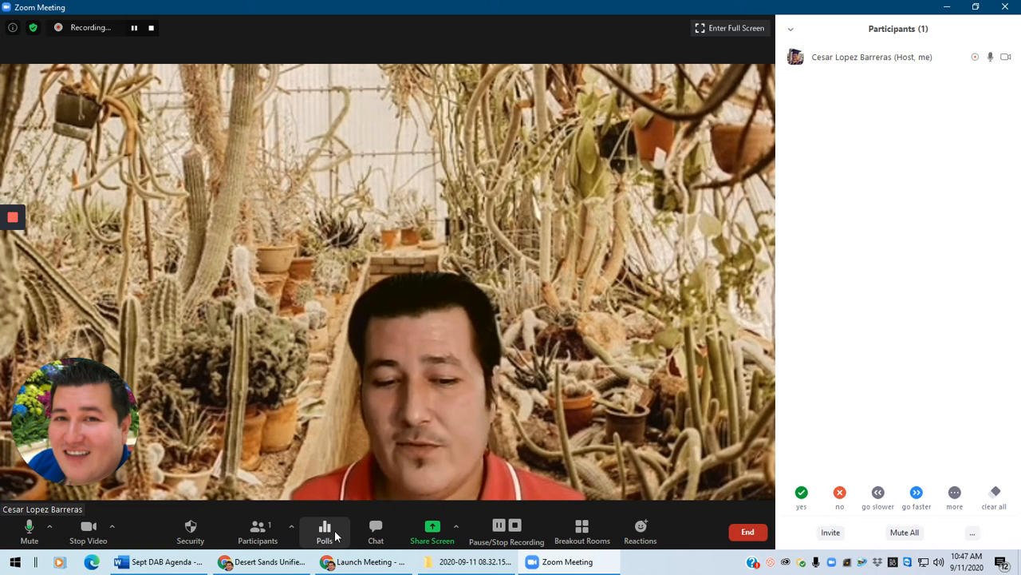
{"action": "left_click", "coordinate": [327, 536]}
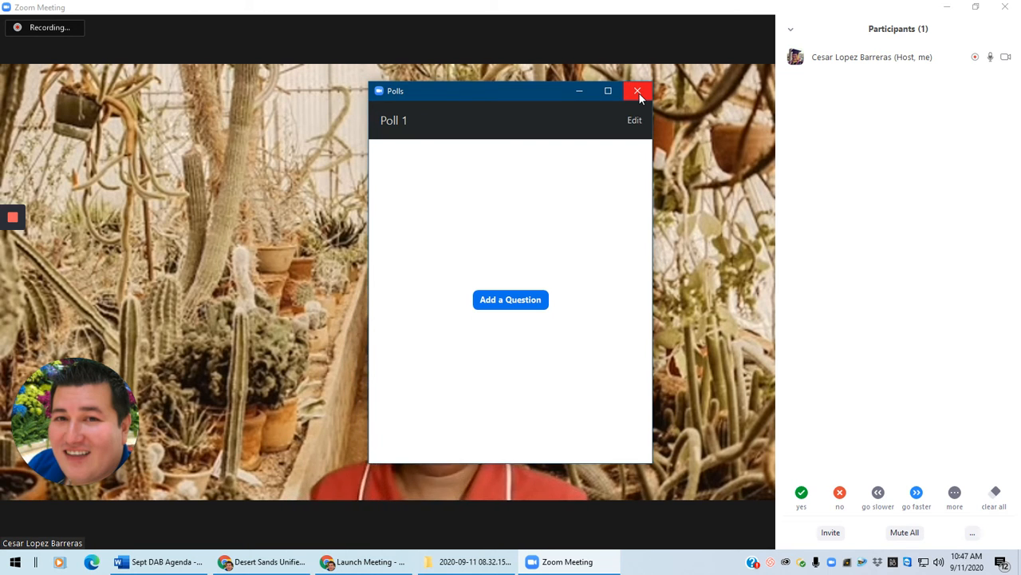
{"action": "left_click", "coordinate": [640, 94]}
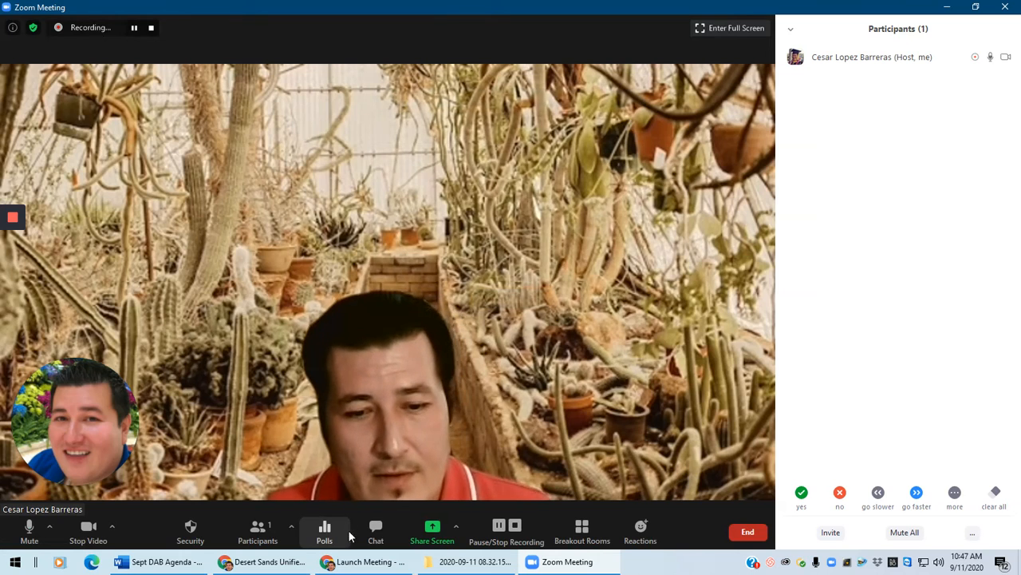
Step: Toggle the chat and participants panels so both end closed, then bring up Share Screen
{"action": "left_click", "coordinate": [376, 529]}
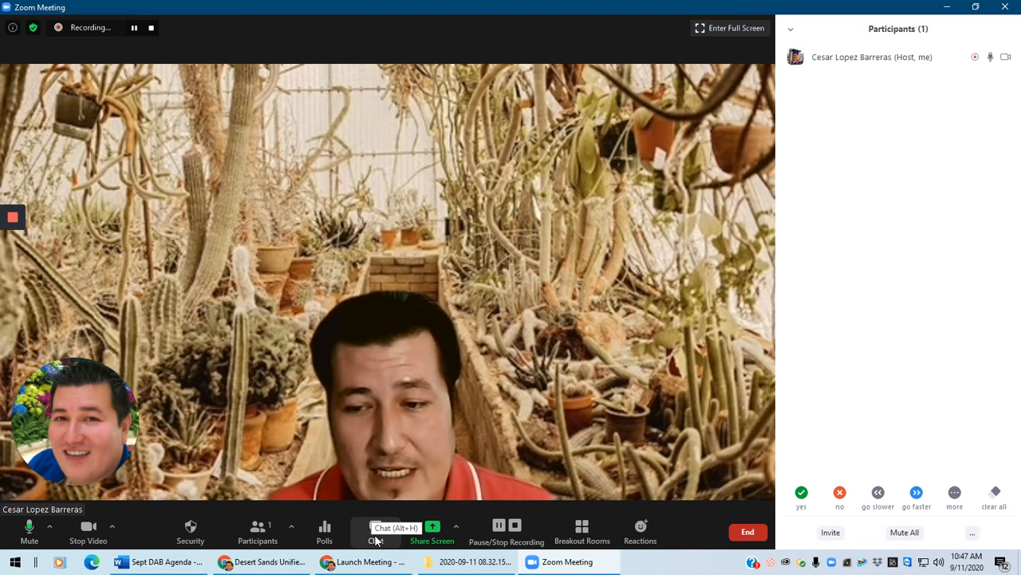
{"action": "left_click", "coordinate": [376, 534]}
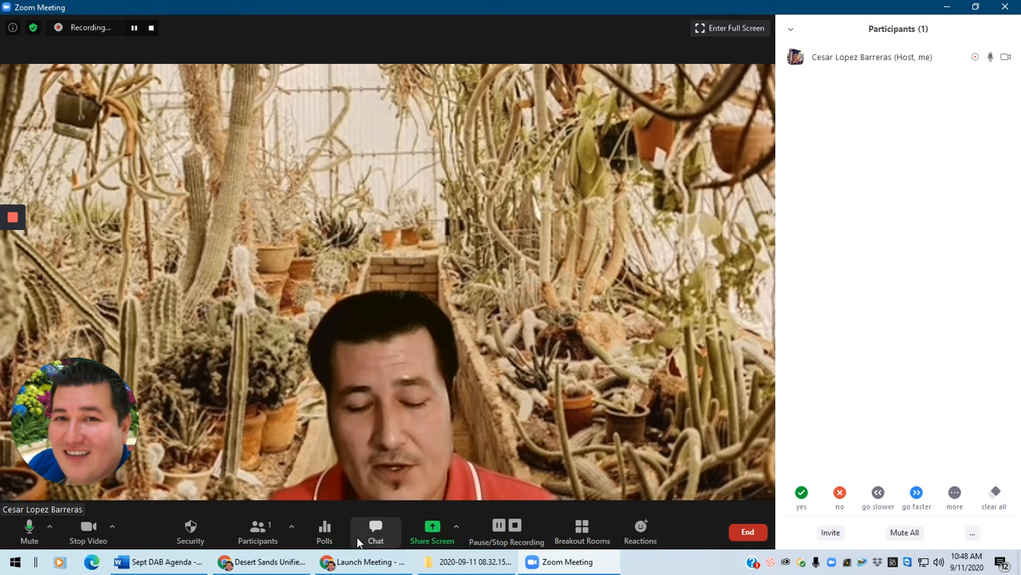
{"action": "left_click", "coordinate": [258, 533]}
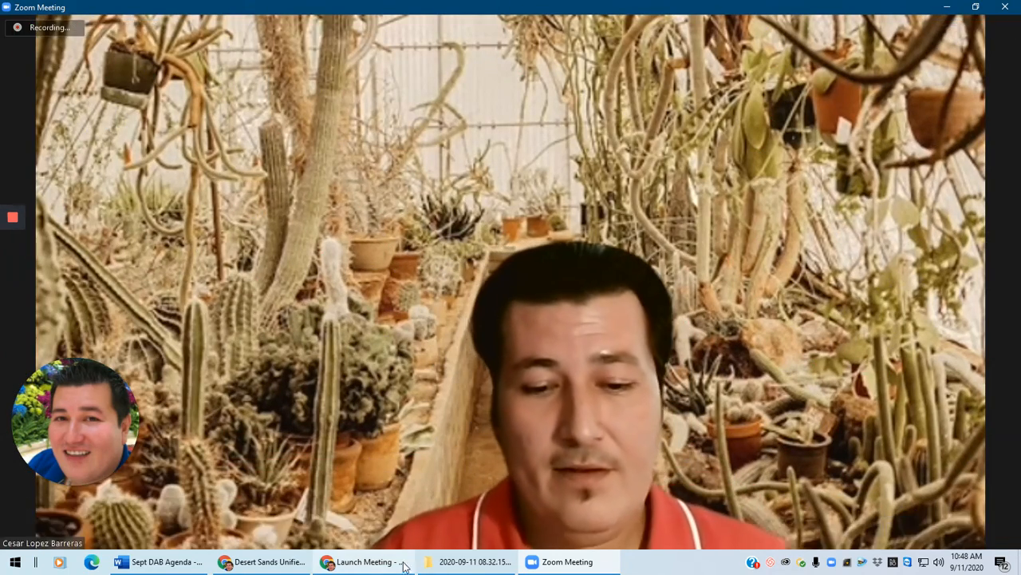
{"action": "left_click", "coordinate": [380, 533]}
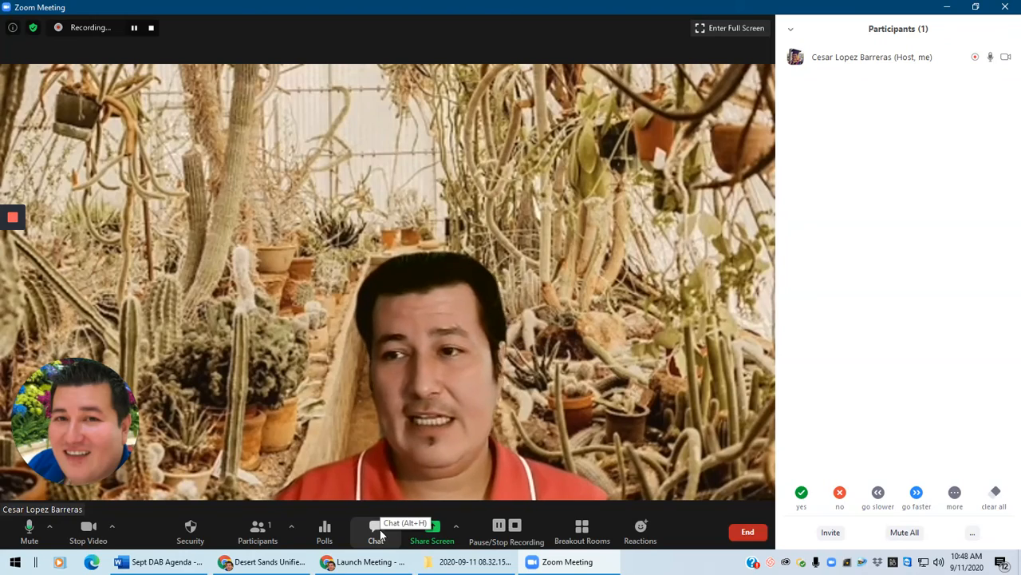
{"action": "left_click", "coordinate": [253, 528]}
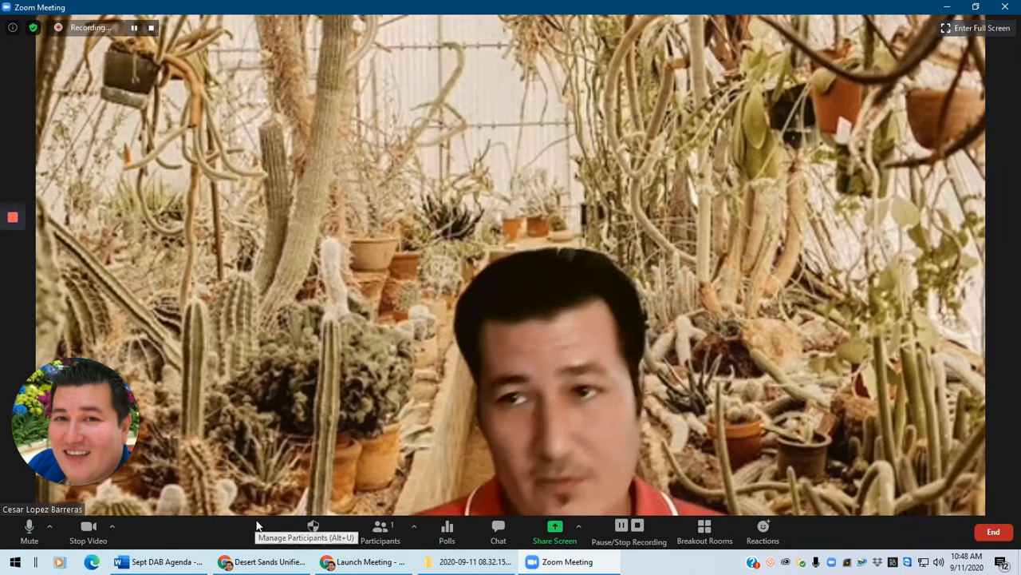
{"action": "left_click", "coordinate": [508, 542]}
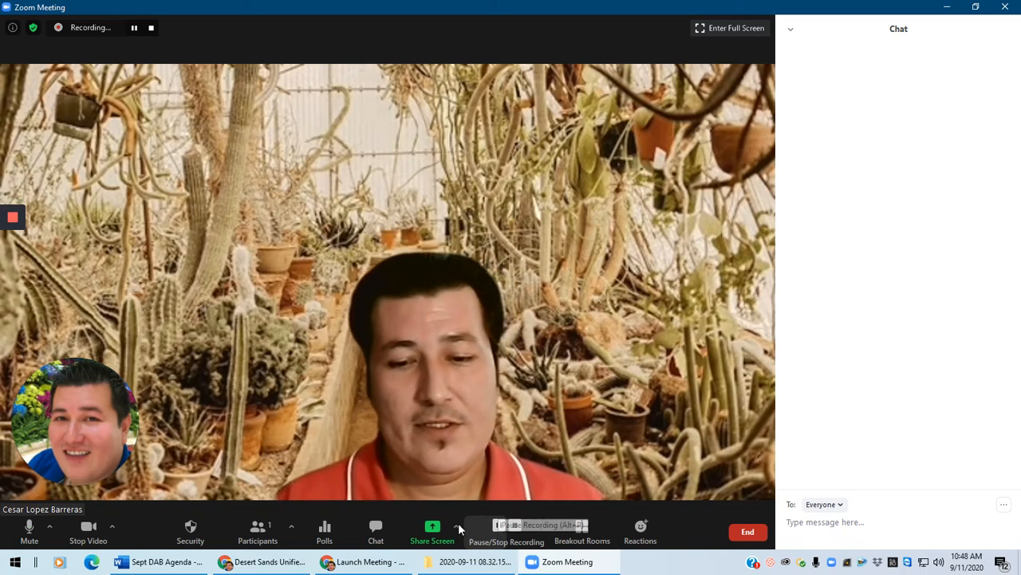
{"action": "left_click", "coordinate": [389, 536]}
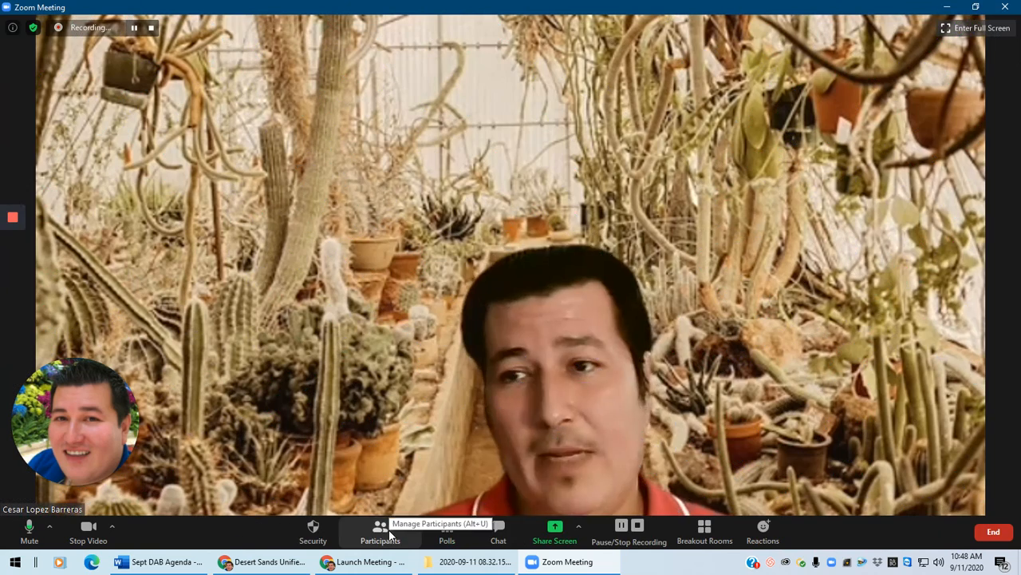
{"action": "left_click", "coordinate": [553, 537]}
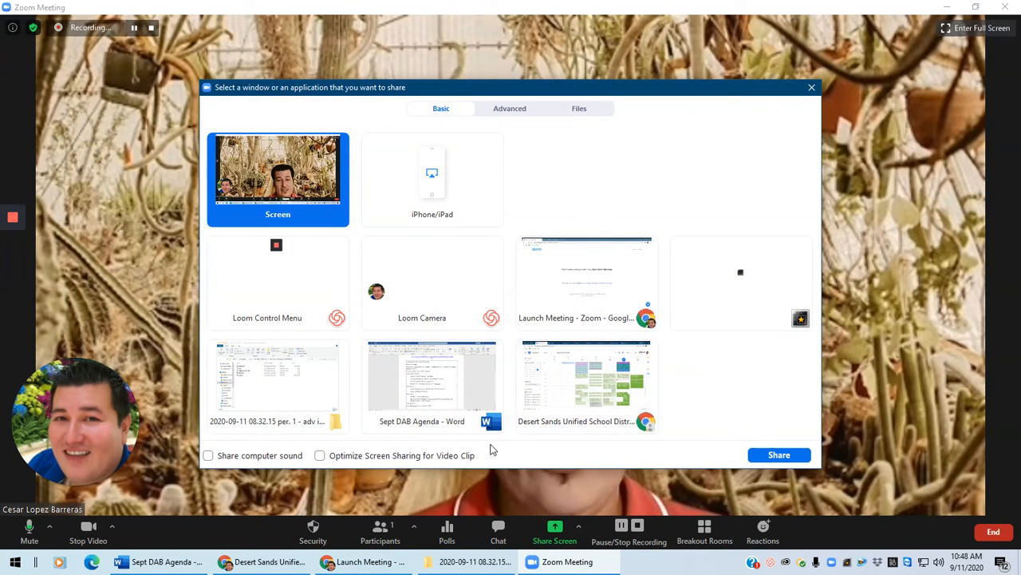
Step: Share the Desert Sands school district Chrome calendar window with computer sound
{"action": "left_click", "coordinate": [588, 385]}
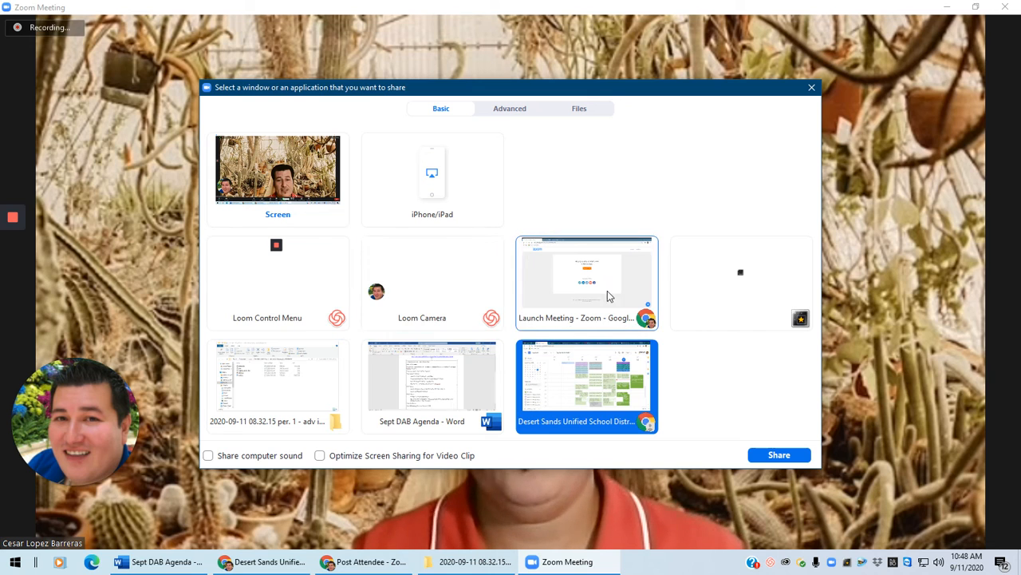
{"action": "left_click", "coordinate": [415, 359]}
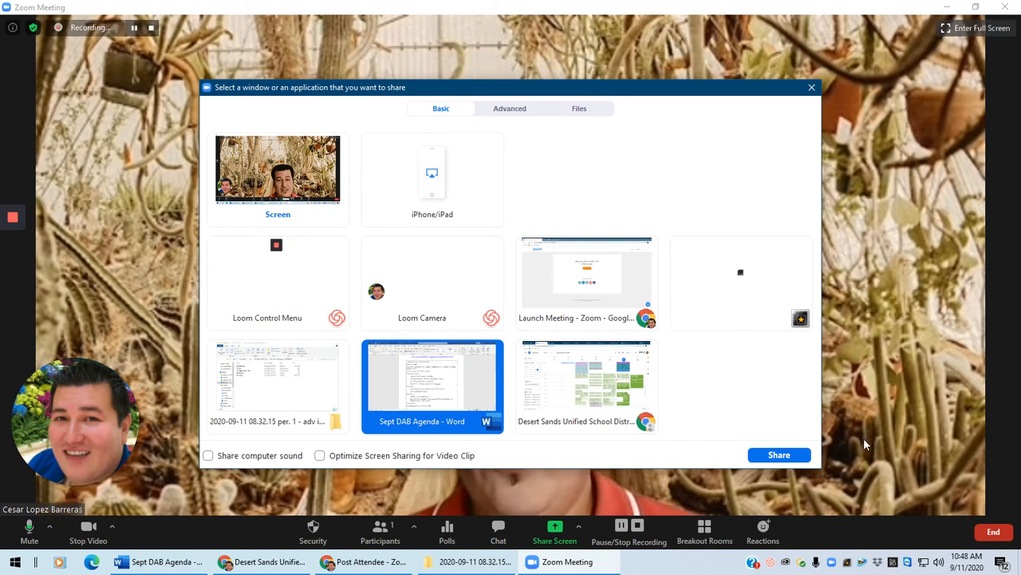
{"action": "left_click", "coordinate": [637, 375]}
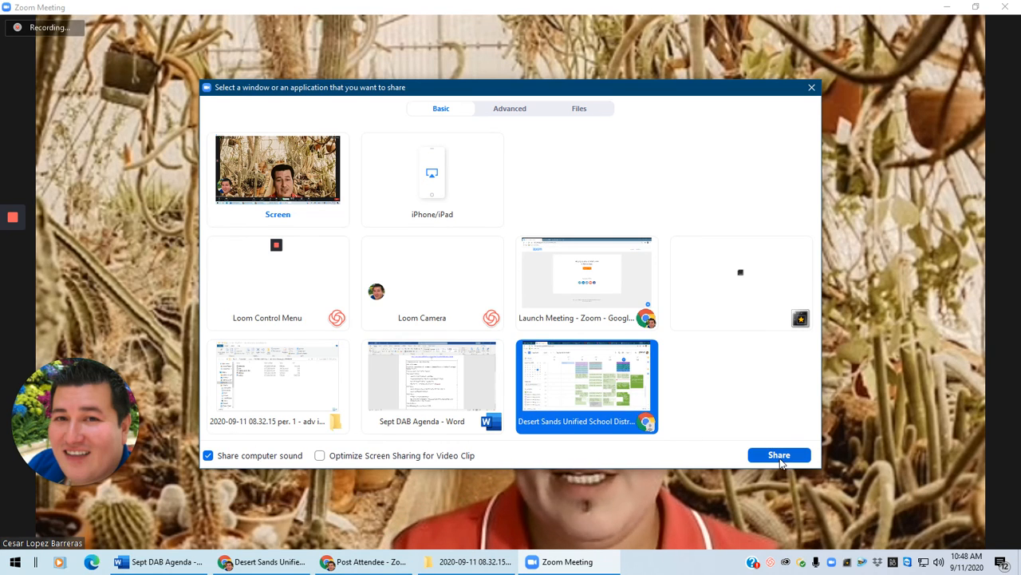
{"action": "left_click", "coordinate": [779, 456]}
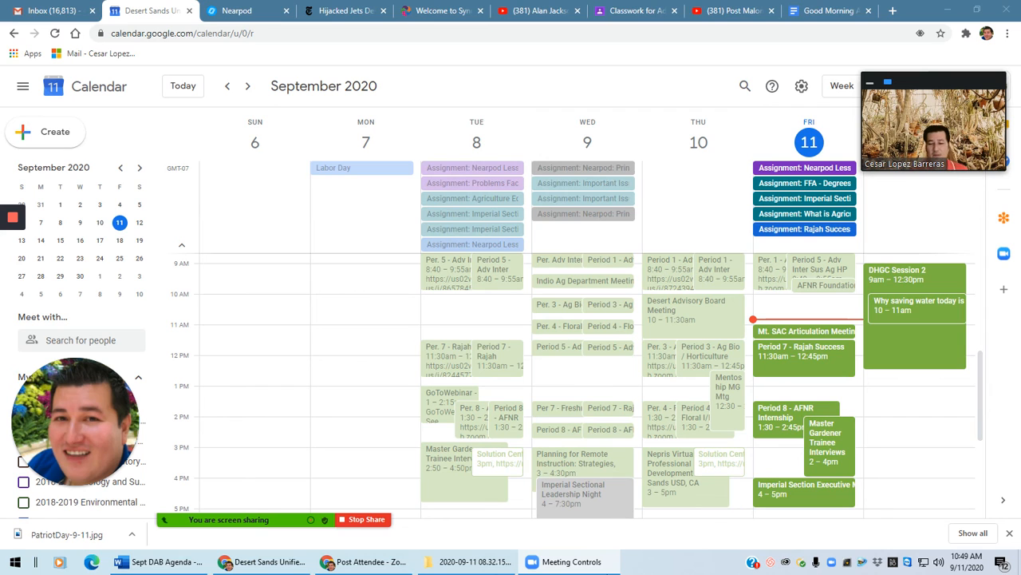
Step: Open Chat from the floating controls' More menu and drag its window to the top-left corner
{"action": "mouse_move", "coordinate": [292, 515]}
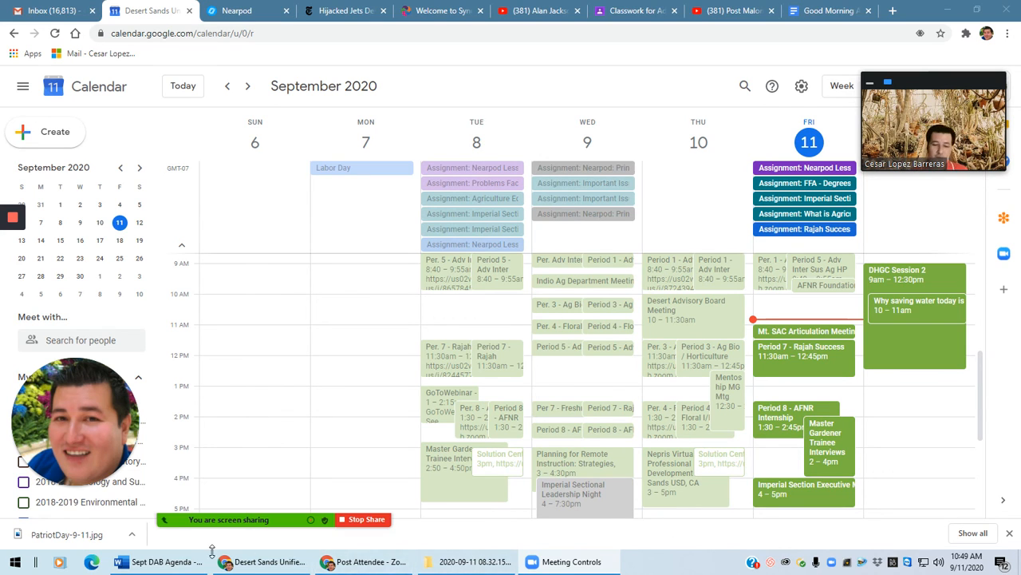
{"action": "left_click", "coordinate": [165, 494]}
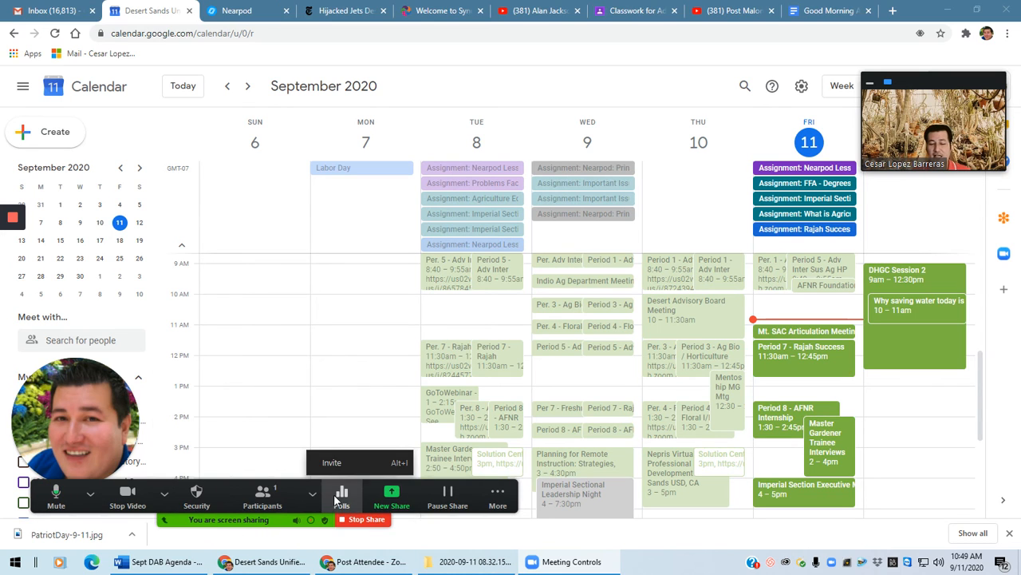
{"action": "left_click", "coordinate": [497, 495]}
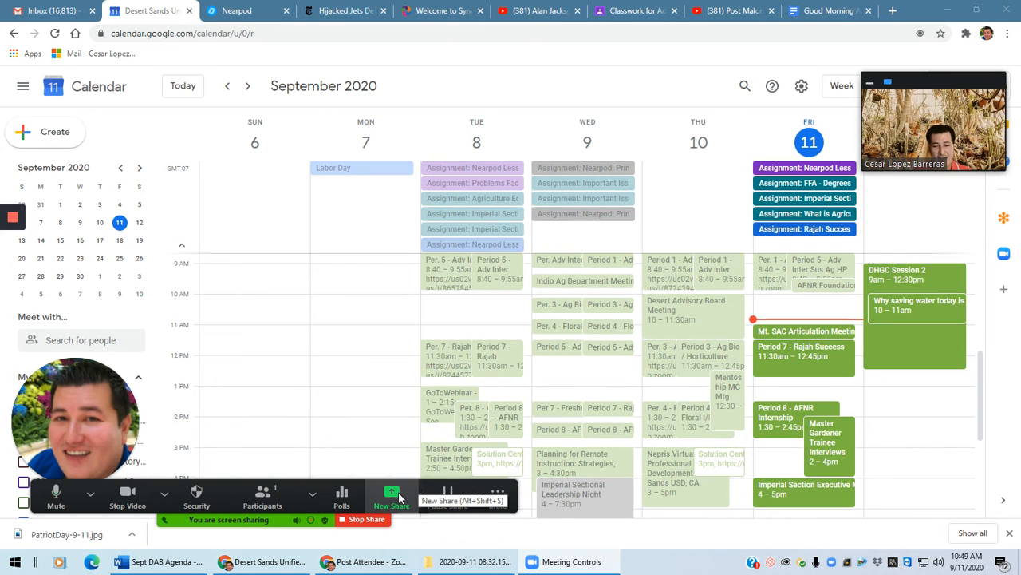
{"action": "left_click", "coordinate": [483, 502]}
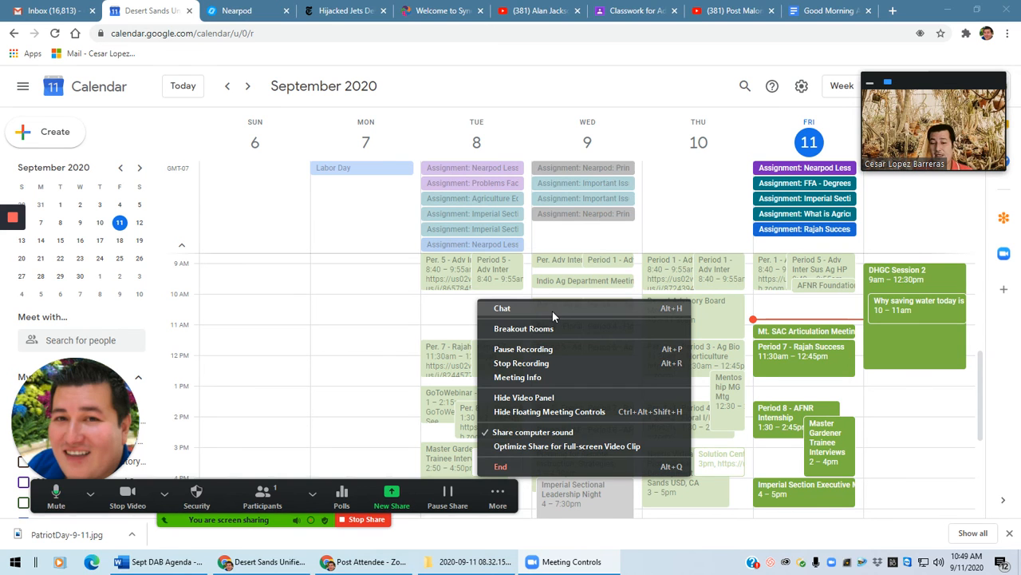
{"action": "left_click", "coordinate": [552, 312]}
{"action": "left_click_drag", "start_coordinate": [482, 162], "coordinate": [130, 44]}
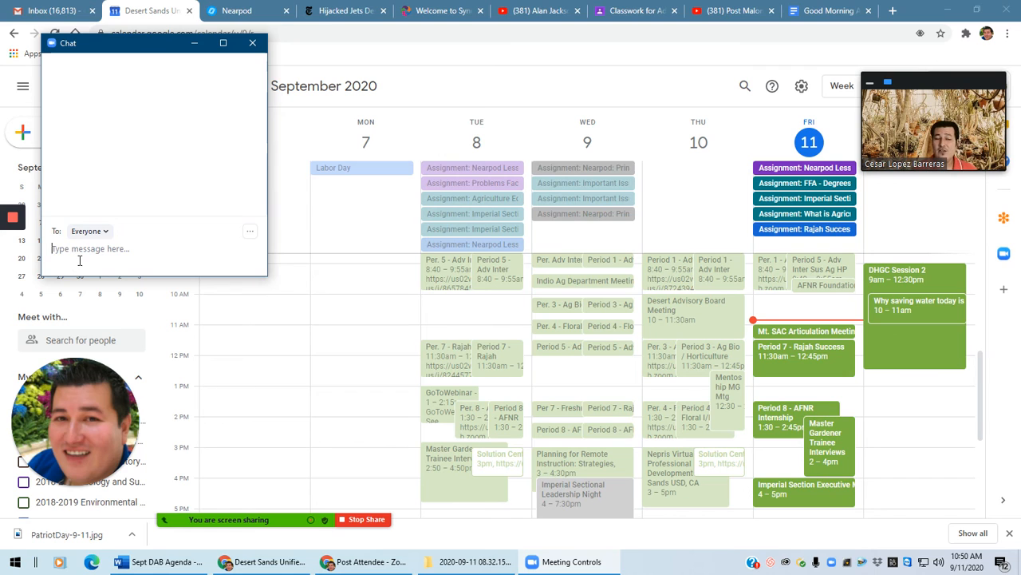
Step: Send 'Hi welcome' to Everyone, check the recipient list, then close the chat window
{"action": "left_click", "coordinate": [112, 233]}
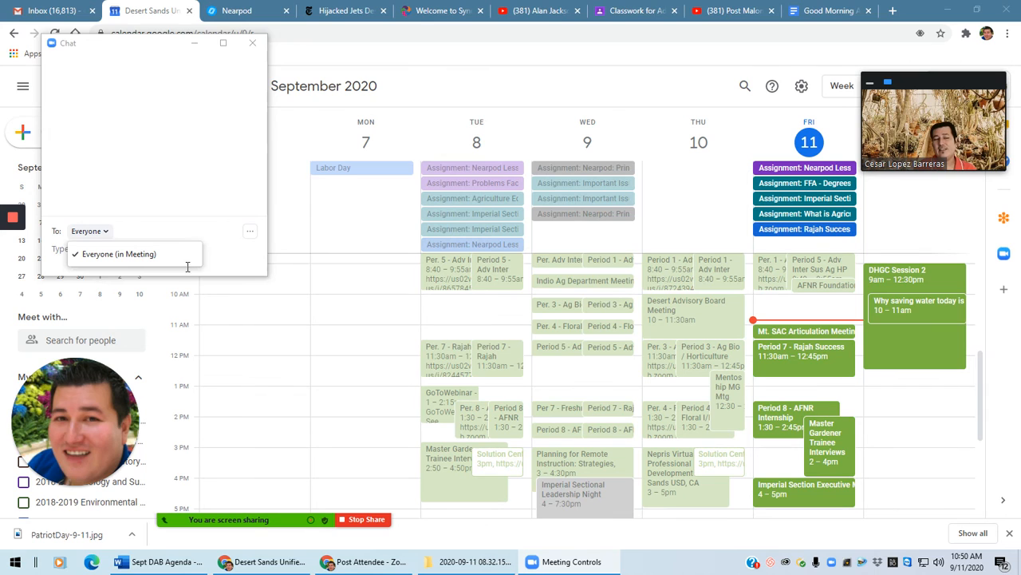
{"action": "left_click", "coordinate": [228, 263]}
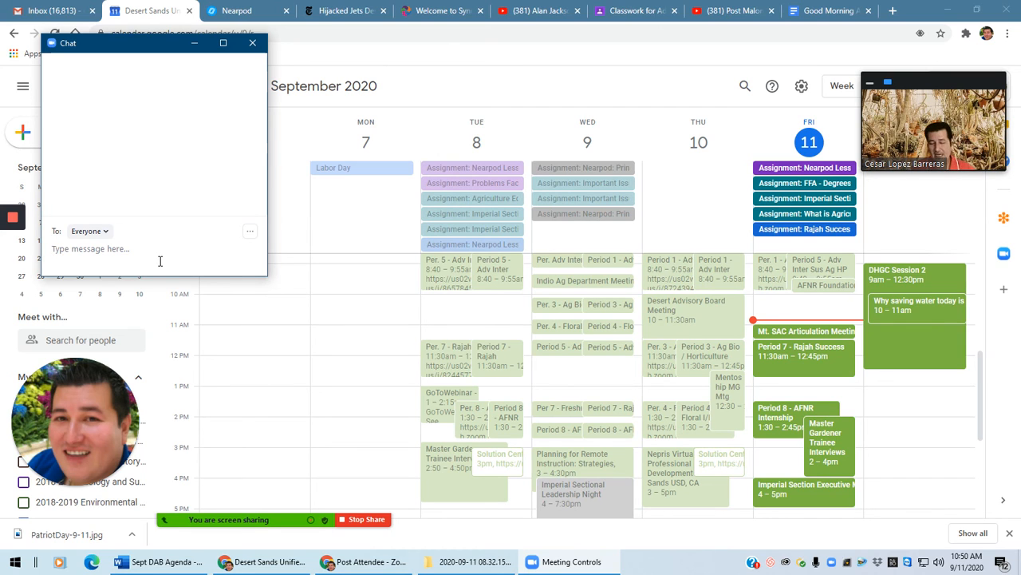
{"action": "type", "text": "Hi welcome"}
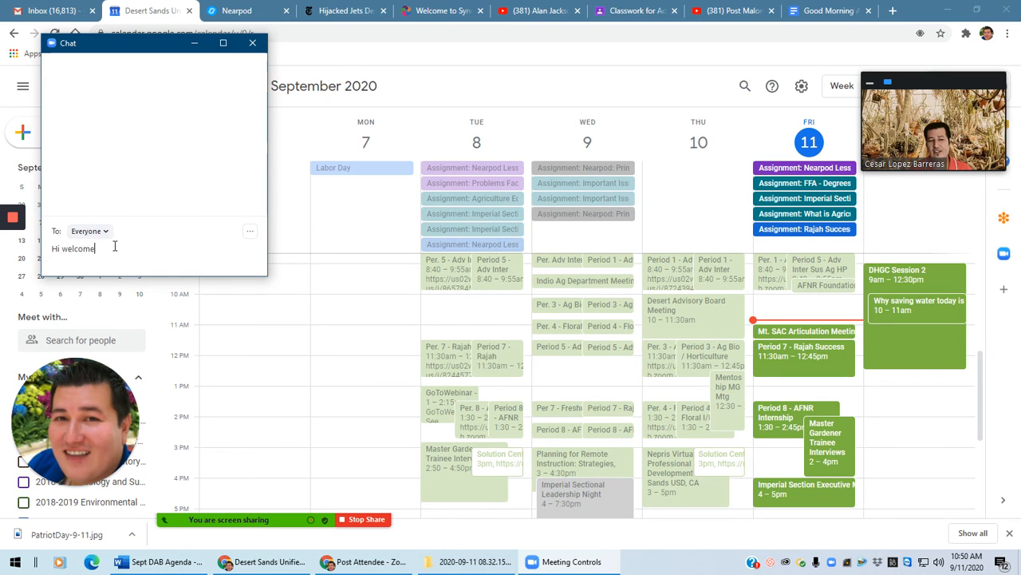
{"action": "key", "text": "Return"}
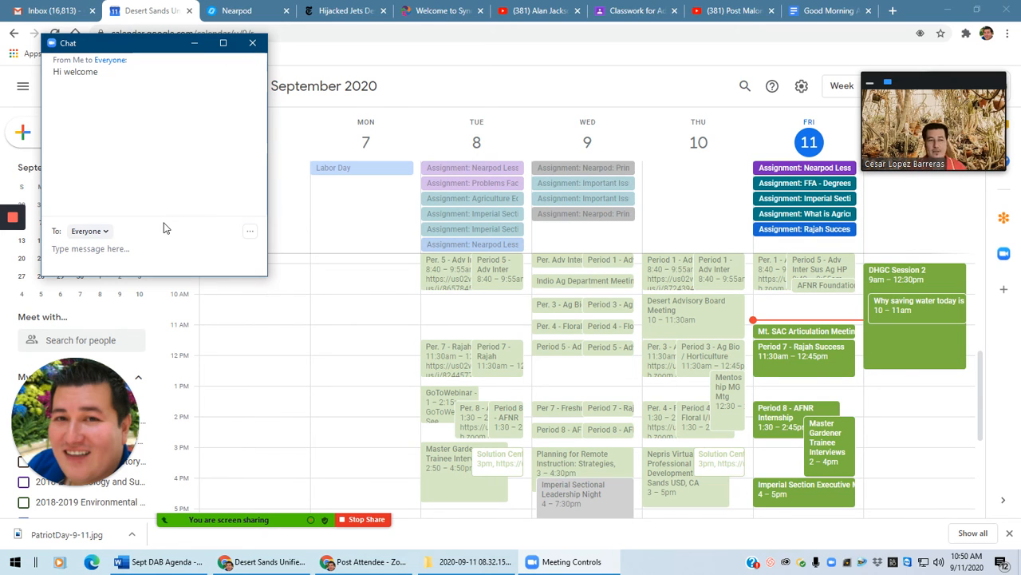
{"action": "left_click", "coordinate": [104, 231]}
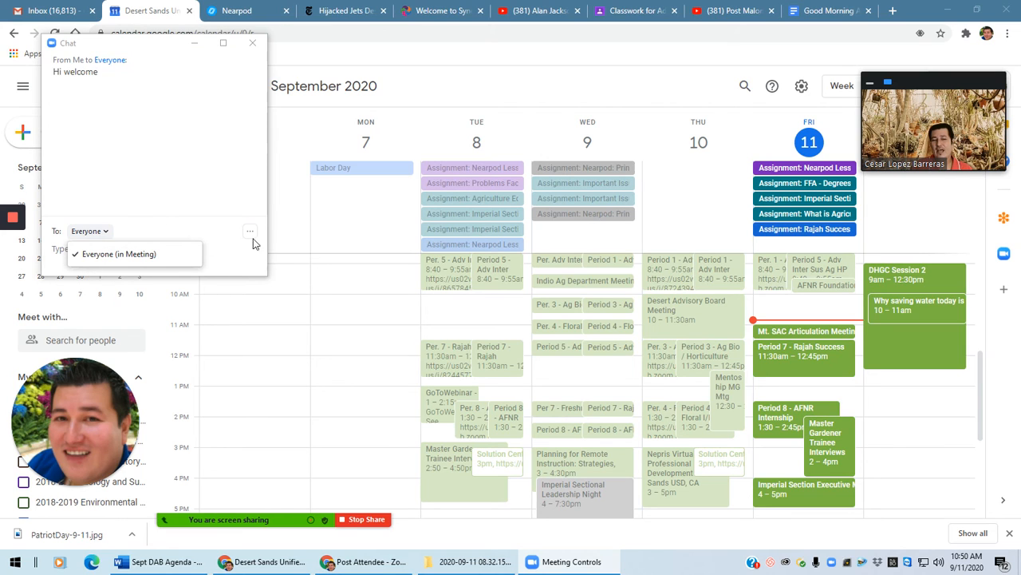
{"action": "left_click", "coordinate": [128, 249]}
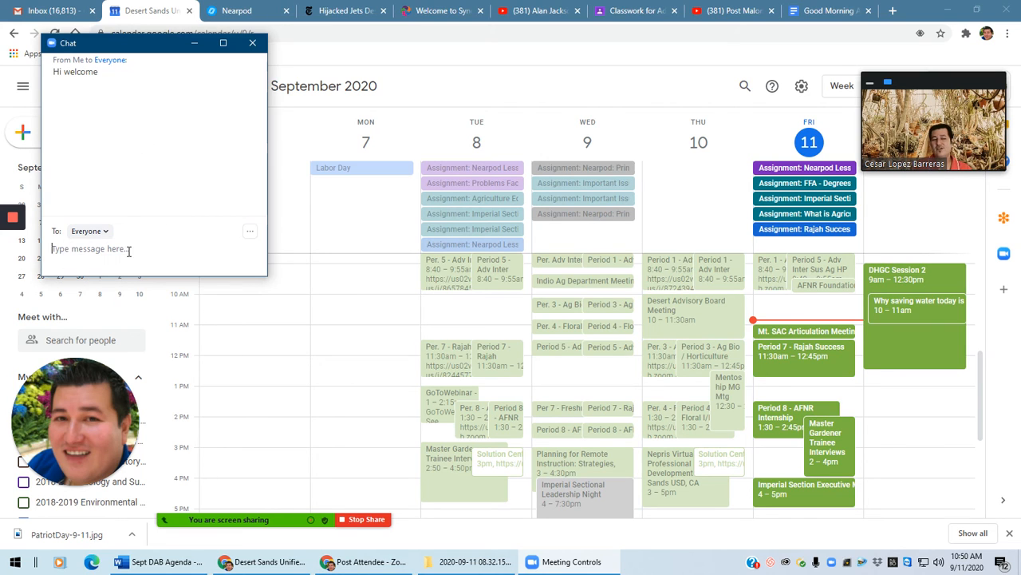
{"action": "left_click", "coordinate": [91, 231]}
{"action": "left_click", "coordinate": [114, 258]}
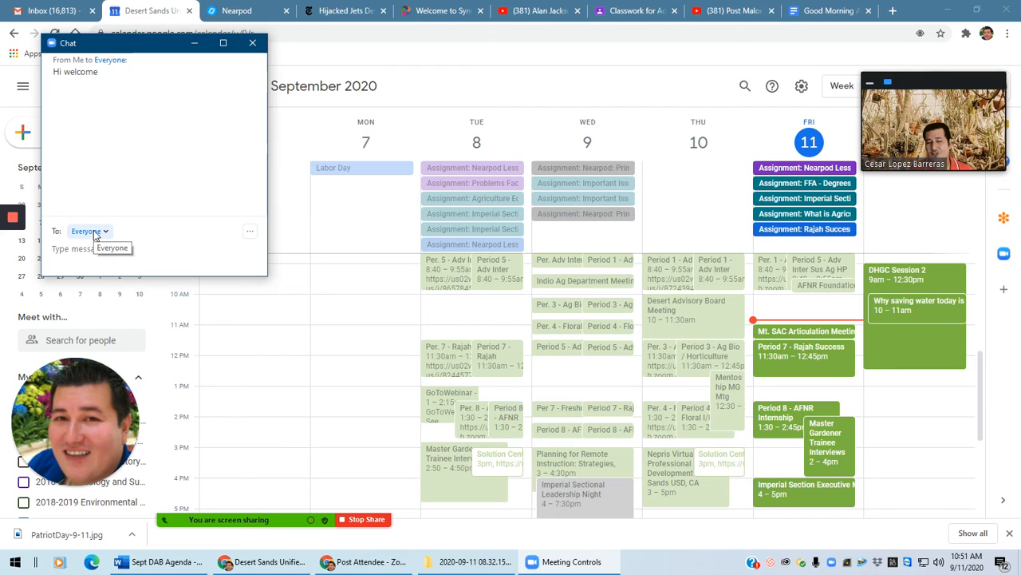
{"action": "left_click", "coordinate": [253, 43]}
{"action": "mouse_move", "coordinate": [320, 517]}
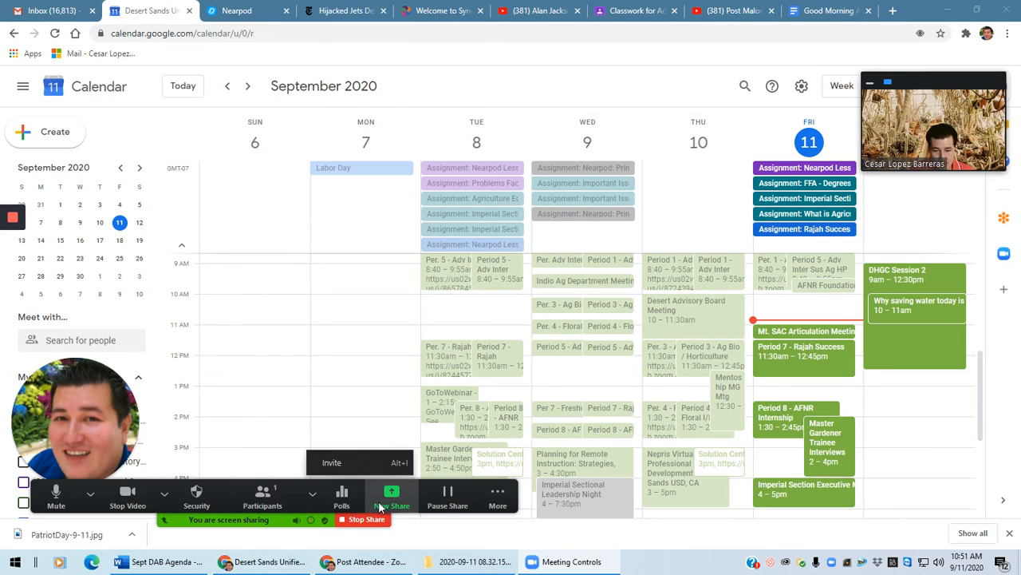
Step: Open Breakout Rooms from More, set the room count to 5, and choose Manually
{"action": "left_click", "coordinate": [499, 501]}
{"action": "left_click", "coordinate": [449, 503]}
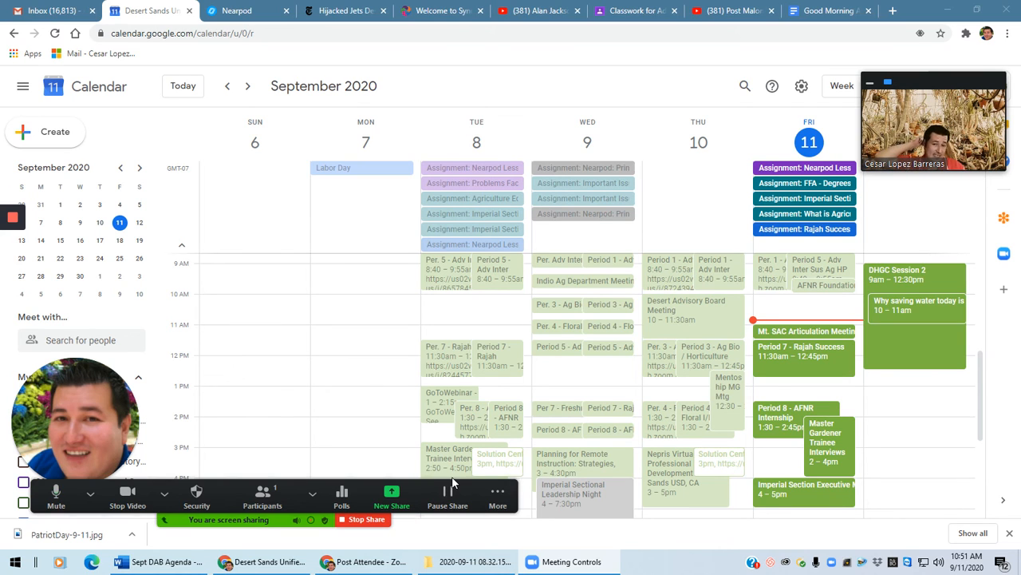
{"action": "left_click", "coordinate": [499, 493]}
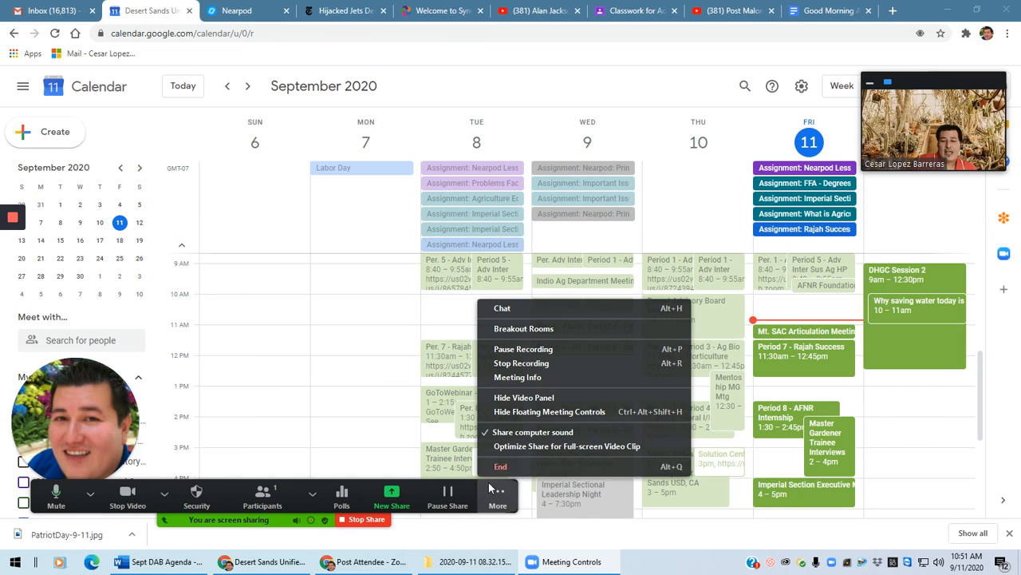
{"action": "left_click", "coordinate": [531, 328]}
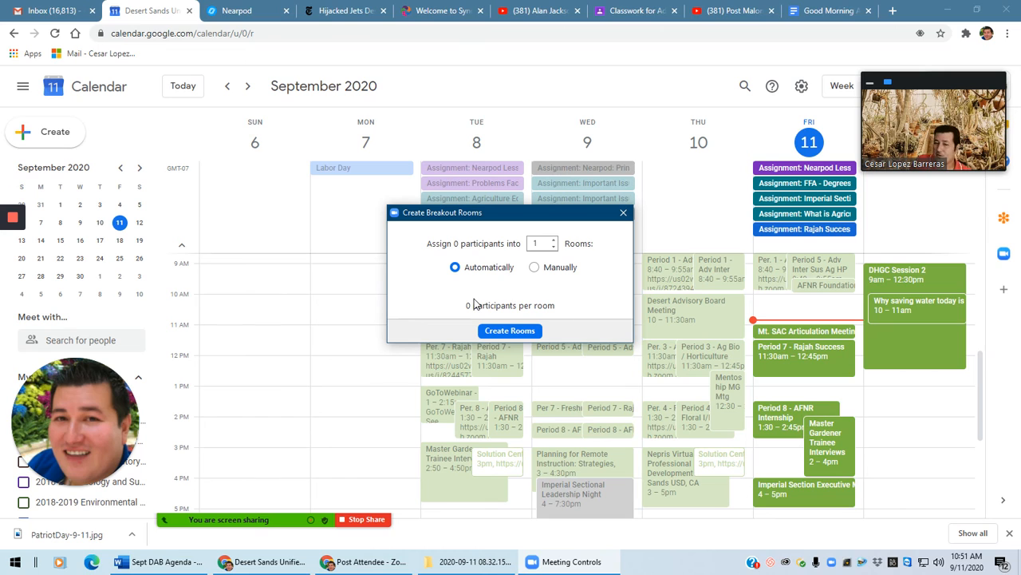
{"action": "left_click", "coordinate": [554, 240]}
{"action": "left_click", "coordinate": [554, 240]}
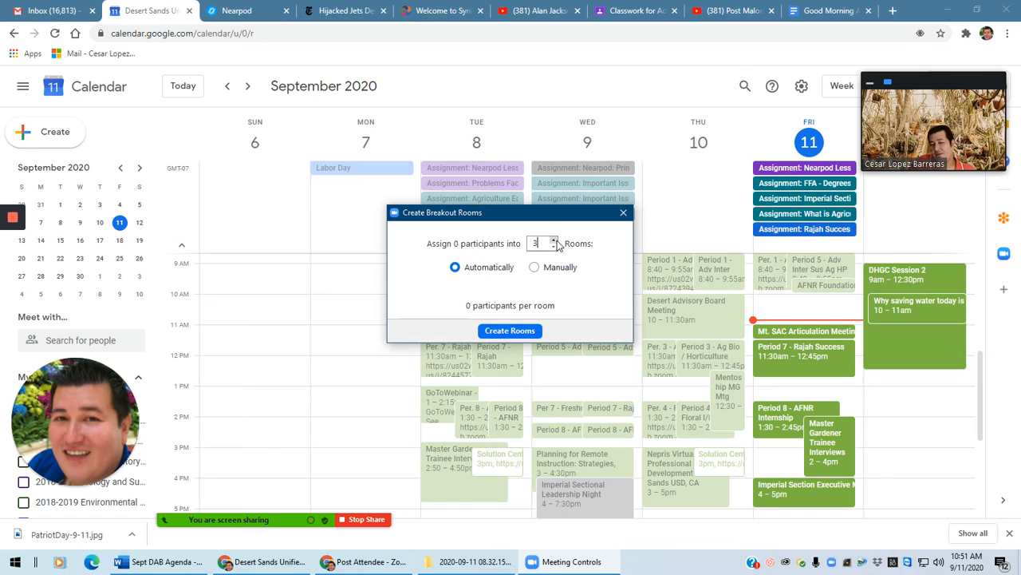
{"action": "left_click", "coordinate": [554, 240]}
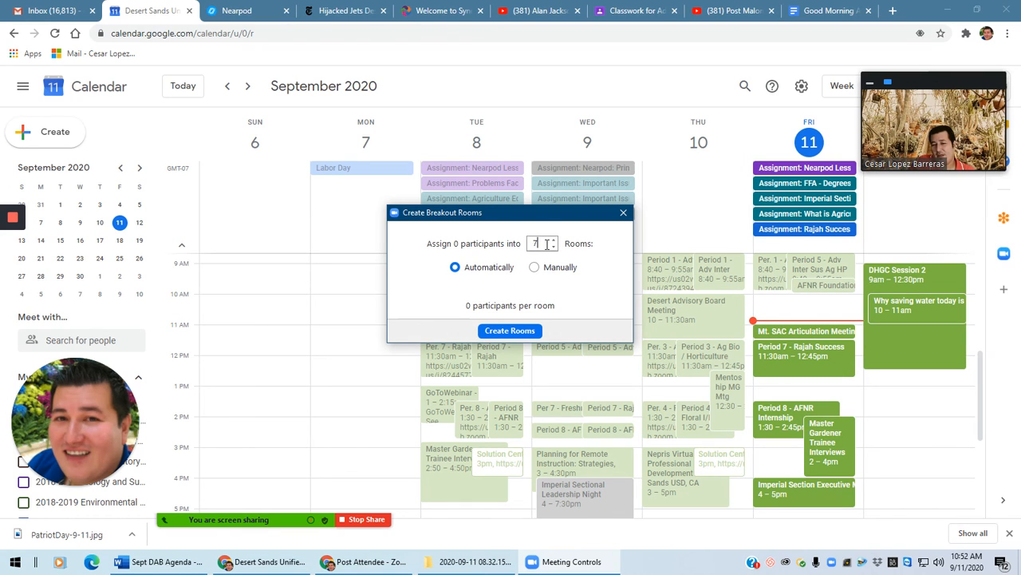
{"action": "left_click", "coordinate": [554, 247]}
{"action": "left_click", "coordinate": [554, 248]}
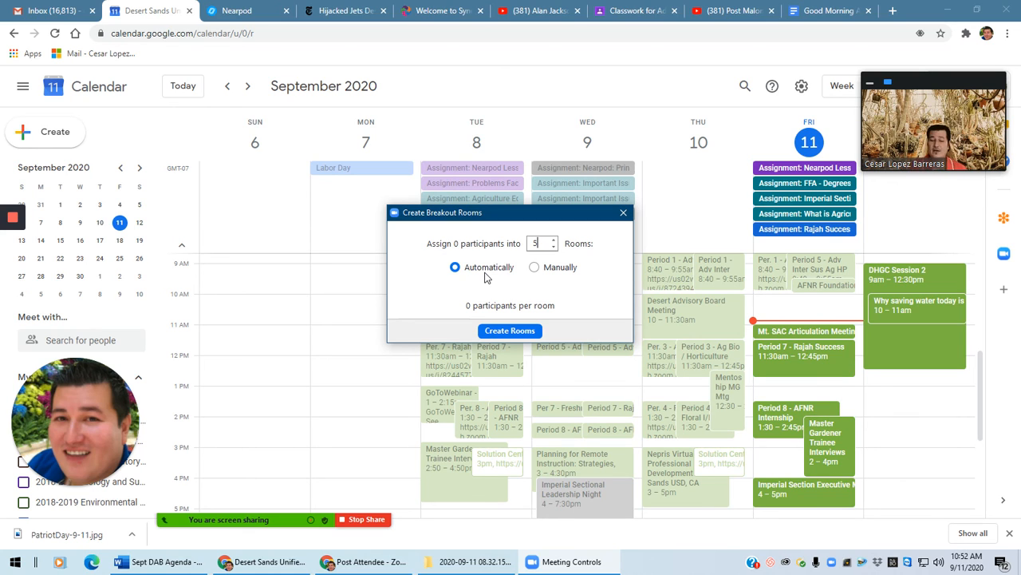
{"action": "left_click", "coordinate": [539, 269]}
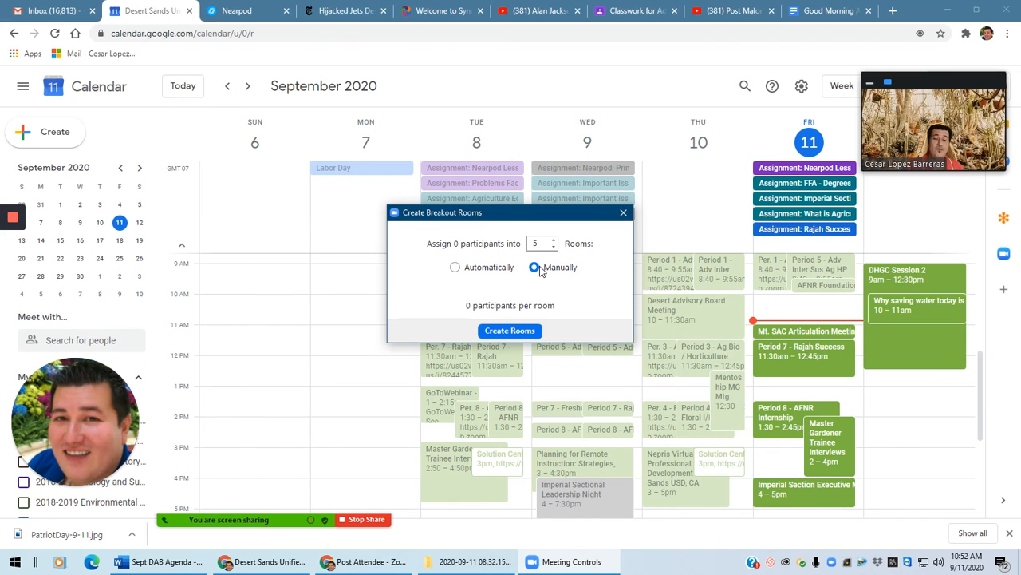
Step: Create the five breakout rooms, add a sixth, review Options, and close the Breakout Rooms window
{"action": "left_click", "coordinate": [518, 331]}
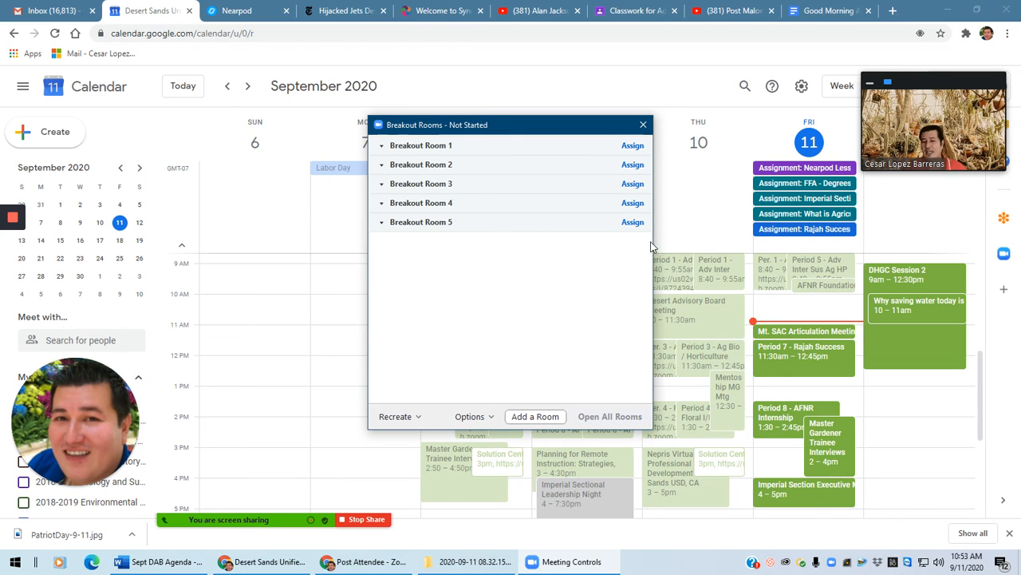
{"action": "left_click", "coordinate": [636, 225]}
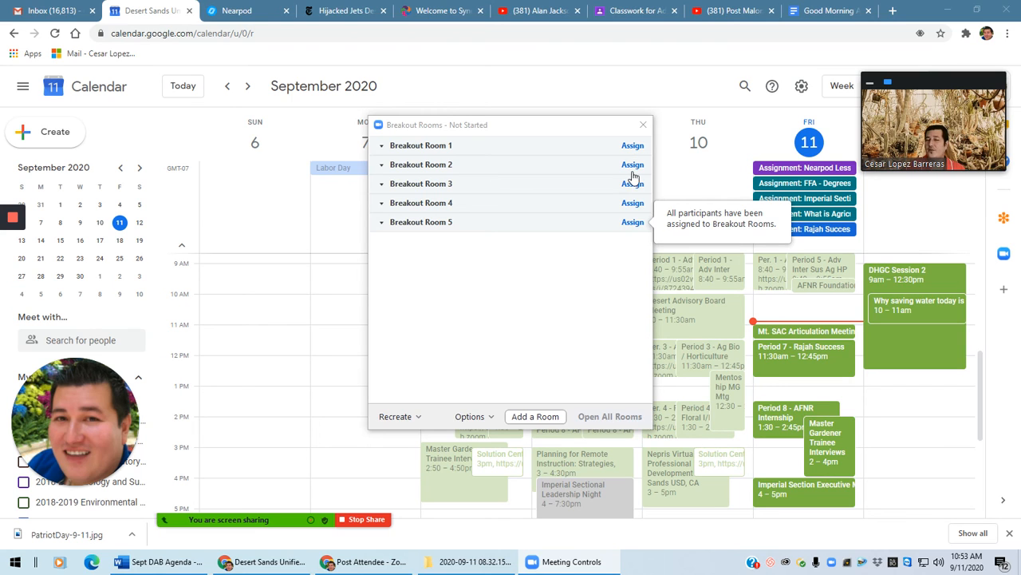
{"action": "left_click", "coordinate": [628, 276]}
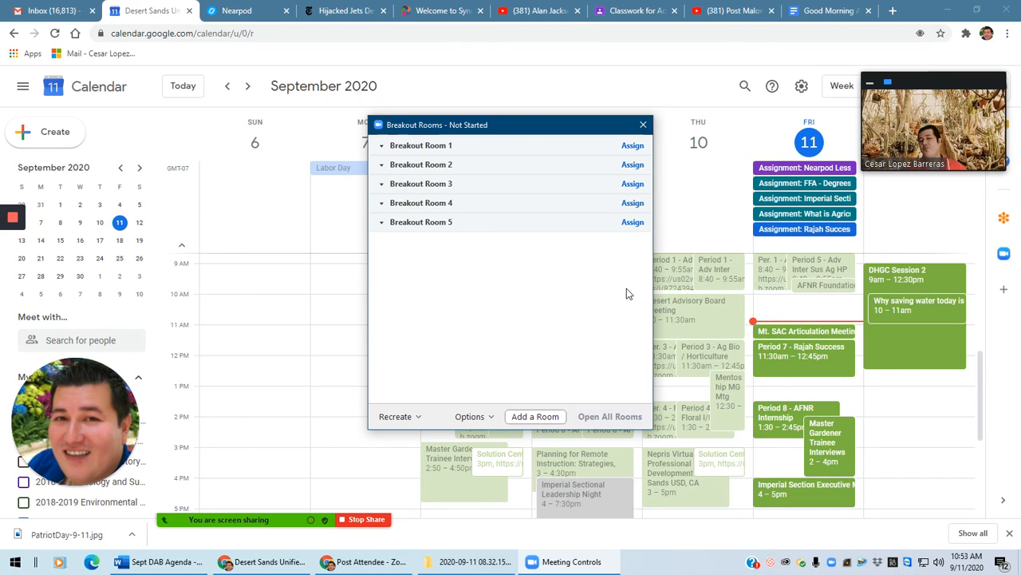
{"action": "mouse_move", "coordinate": [551, 147]}
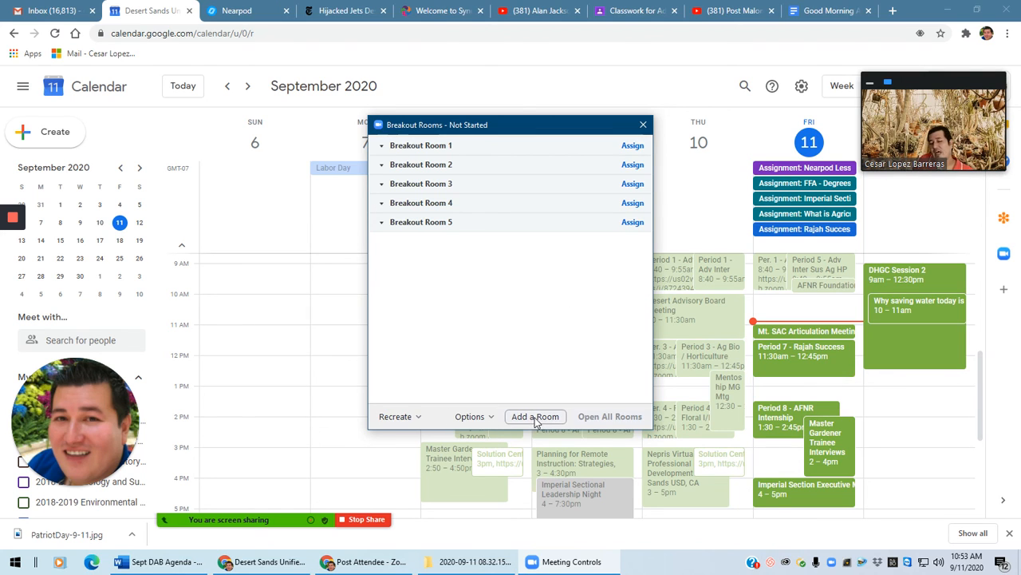
{"action": "left_click", "coordinate": [536, 421]}
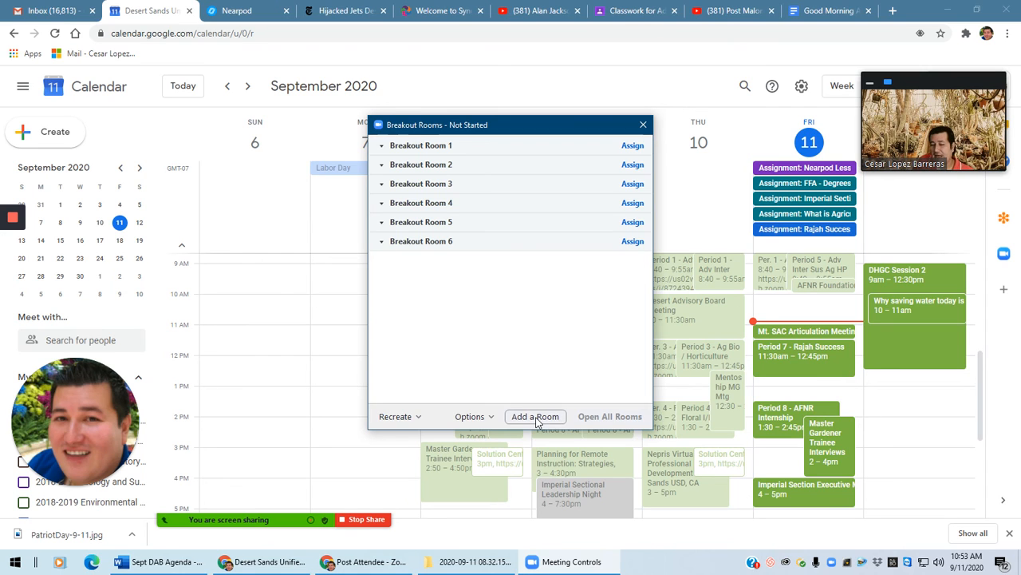
{"action": "left_click", "coordinate": [490, 416]}
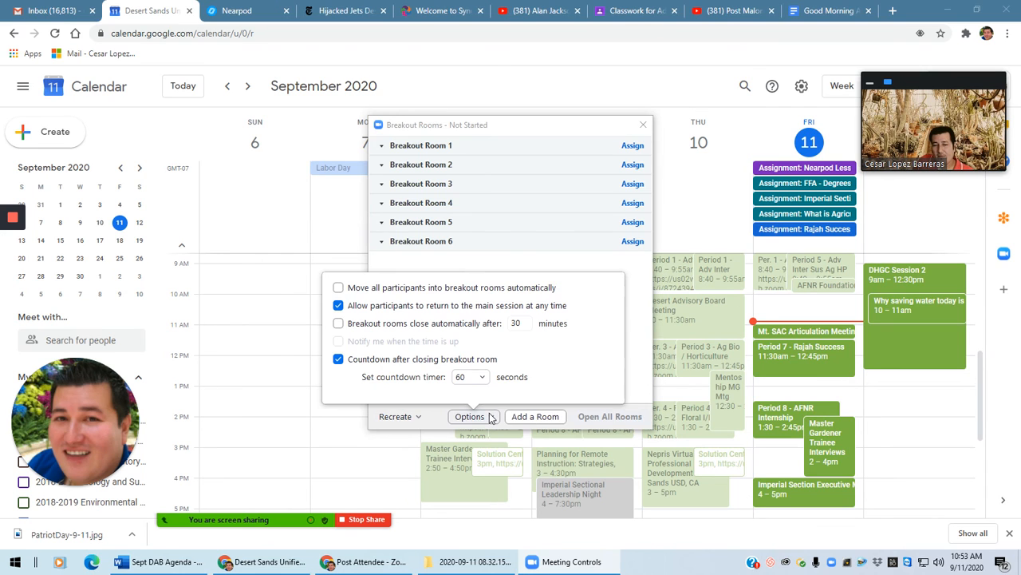
{"action": "left_click", "coordinate": [644, 353]}
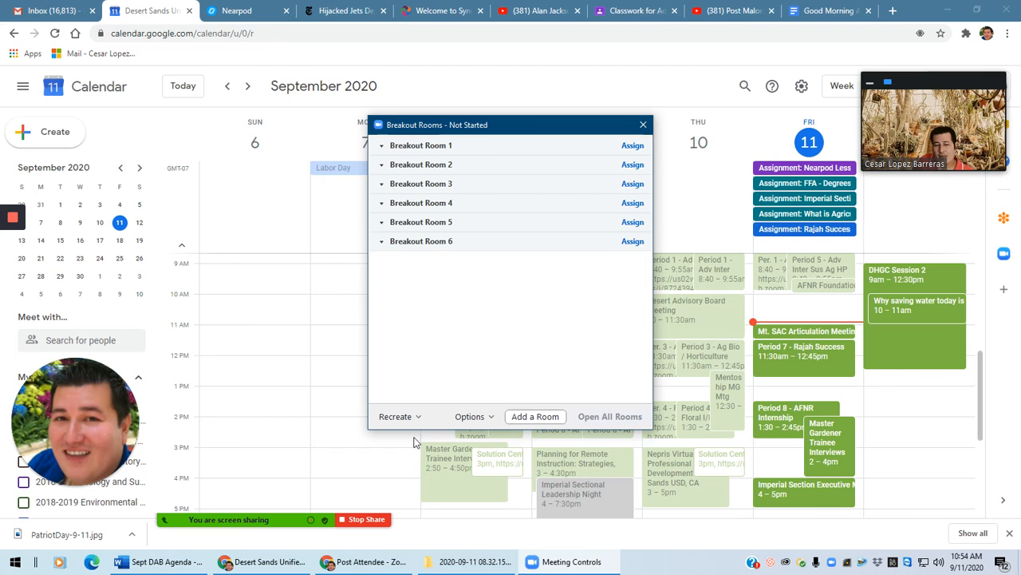
{"action": "left_click", "coordinate": [643, 126]}
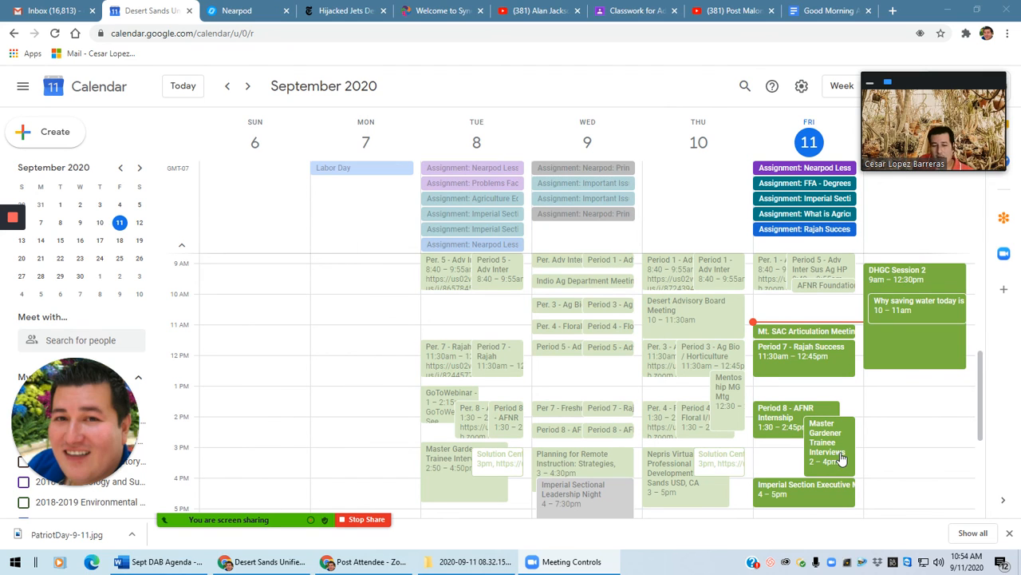
Step: Stop screen sharing and send a celebration reaction
{"action": "left_click", "coordinate": [384, 520]}
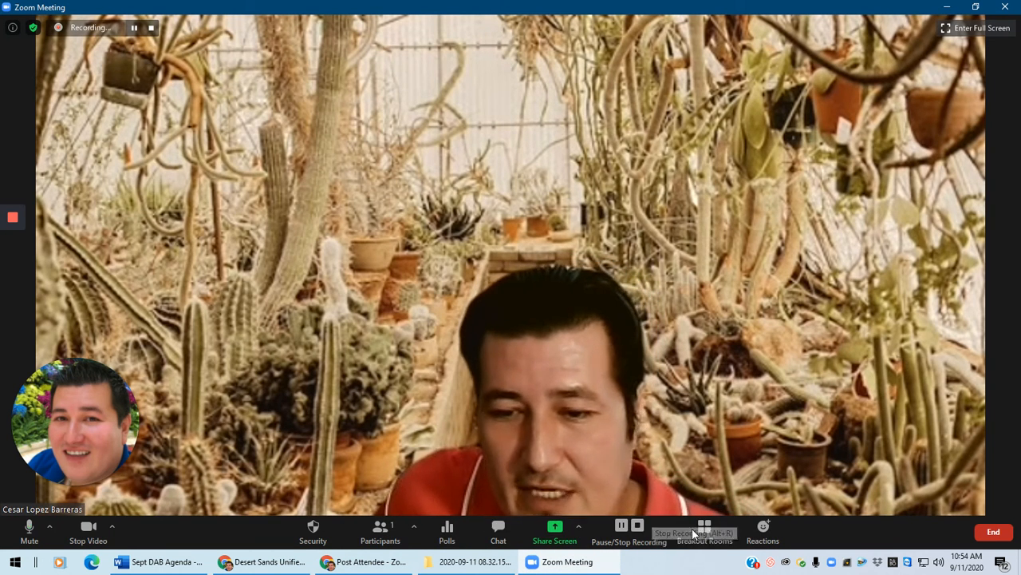
{"action": "left_click", "coordinate": [765, 534]}
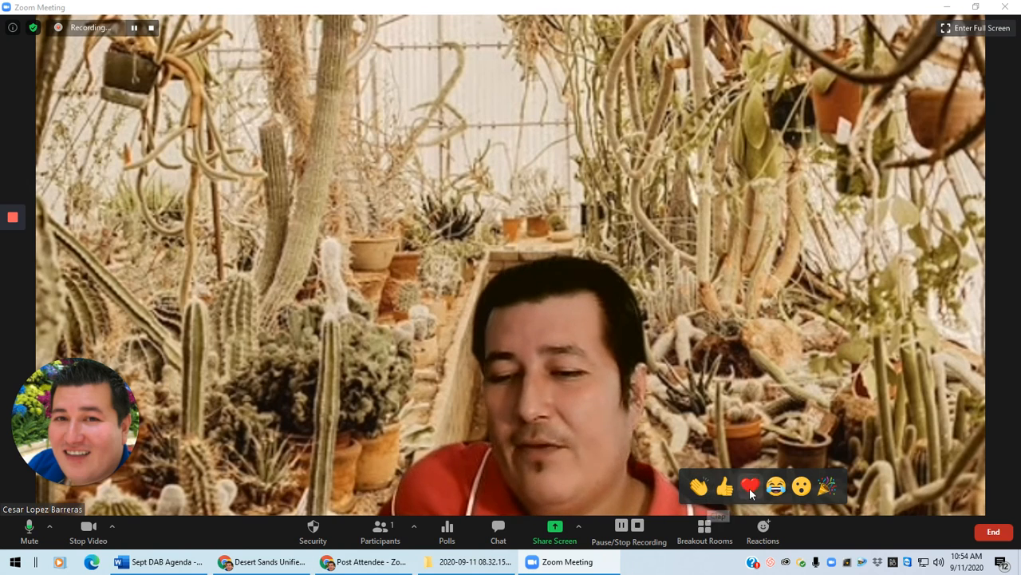
{"action": "left_click", "coordinate": [835, 488]}
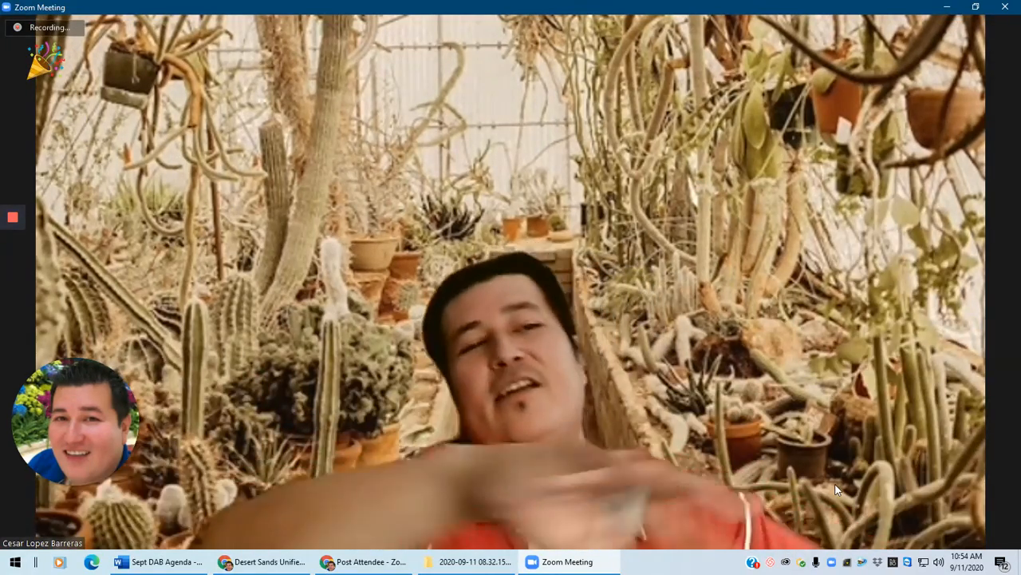
{"action": "mouse_move", "coordinate": [808, 469]}
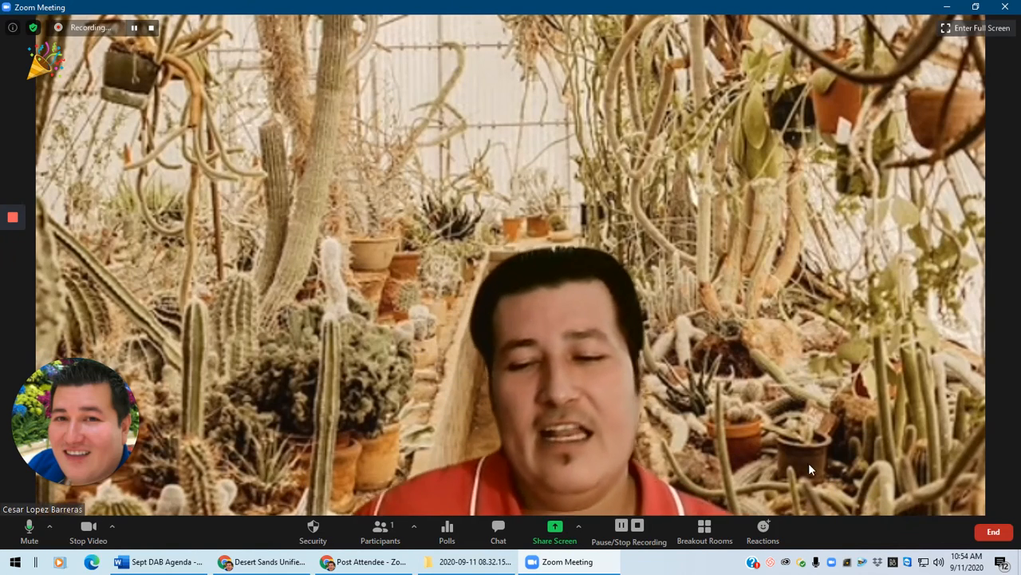
Step: Send thumbs-up, clap, heart, laughing and surprised reactions in turn
{"action": "left_click", "coordinate": [765, 533]}
{"action": "left_click", "coordinate": [726, 485]}
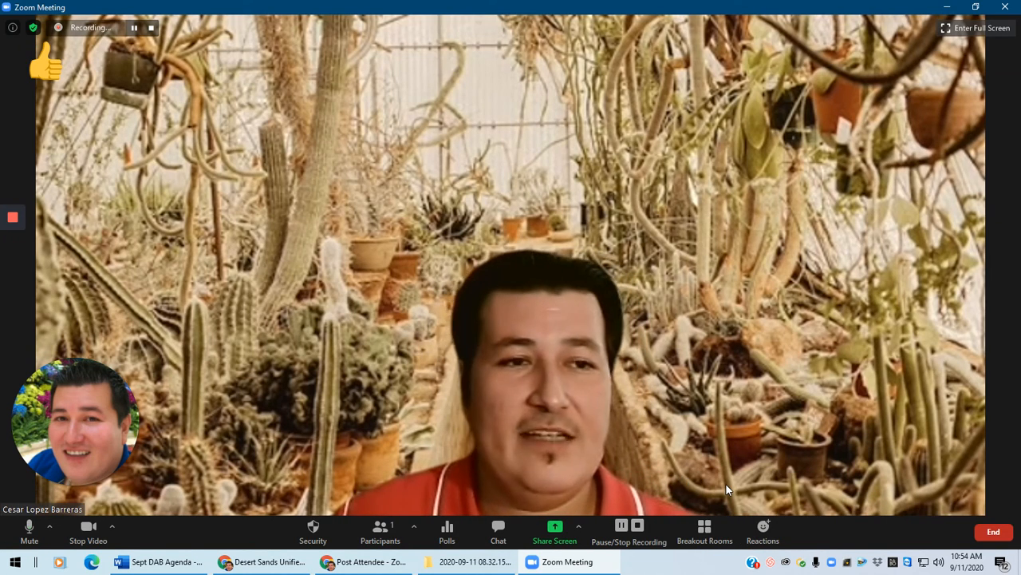
{"action": "left_click", "coordinate": [772, 539]}
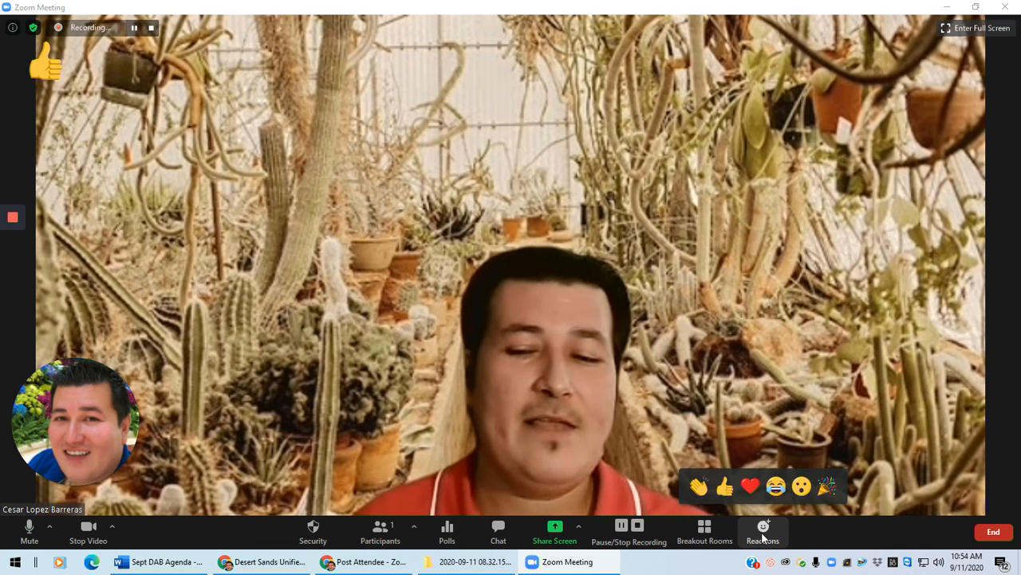
{"action": "left_click", "coordinate": [702, 484]}
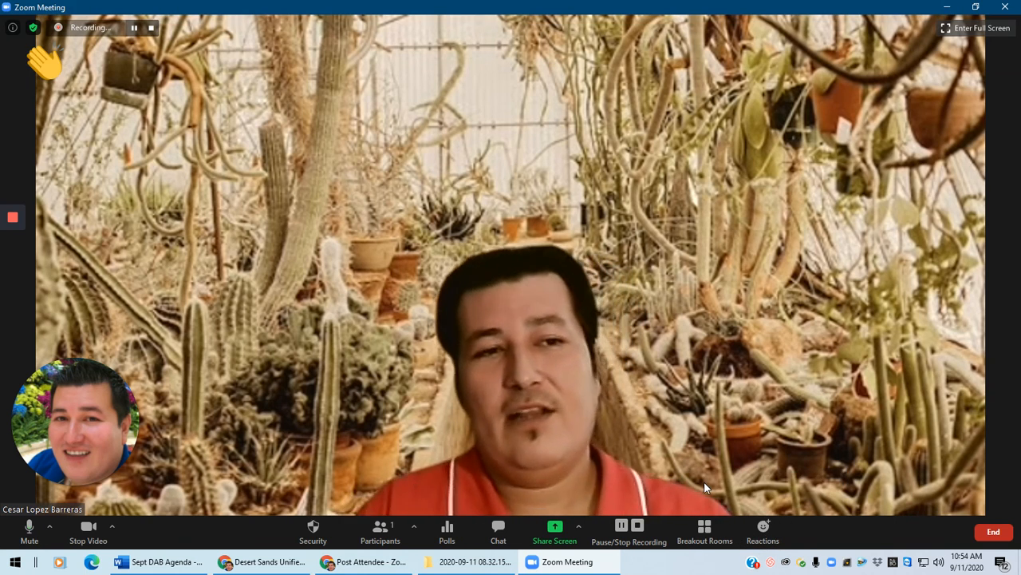
{"action": "left_click", "coordinate": [769, 531]}
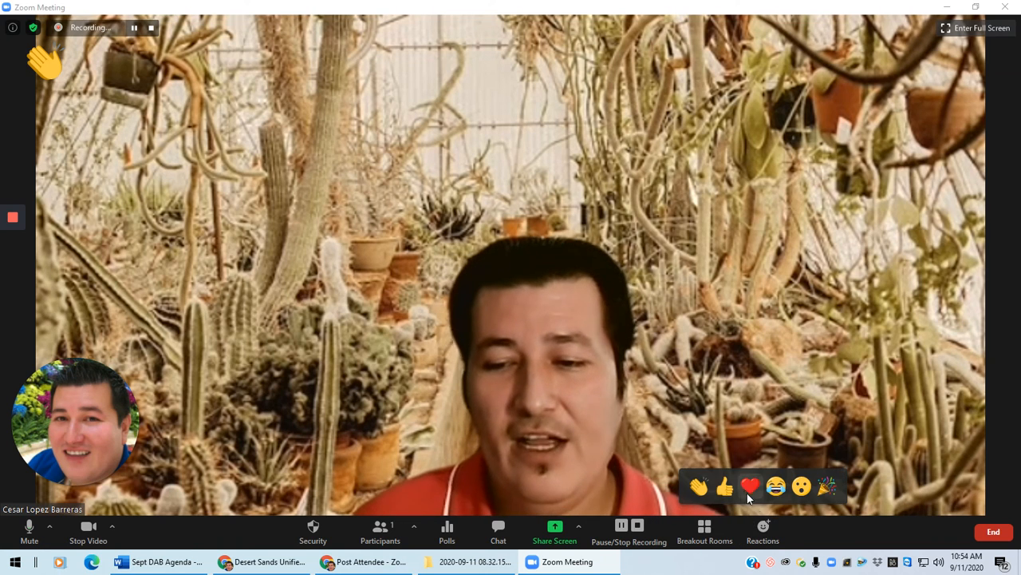
{"action": "left_click", "coordinate": [755, 488]}
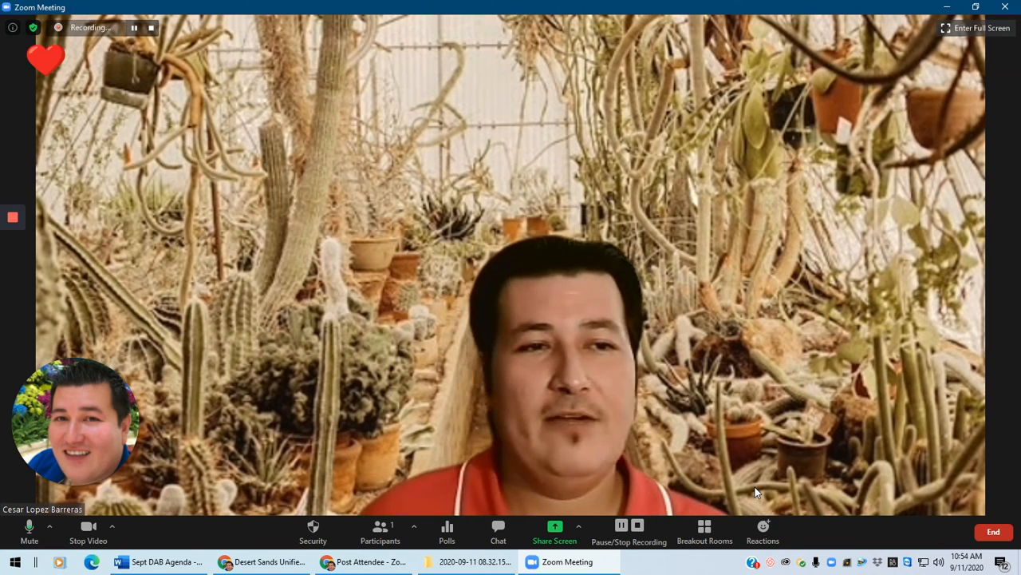
{"action": "left_click", "coordinate": [768, 530]}
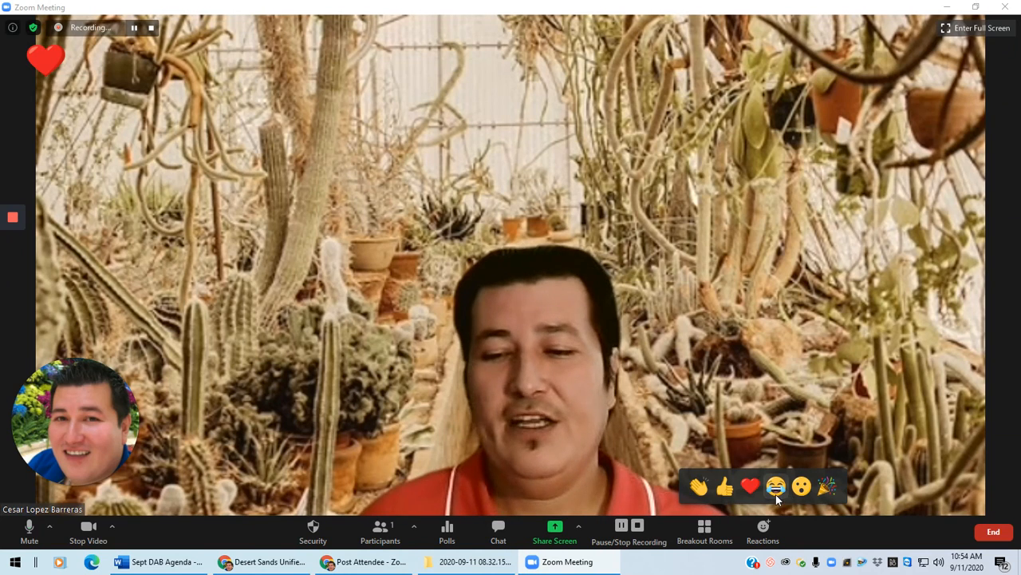
{"action": "left_click", "coordinate": [776, 488]}
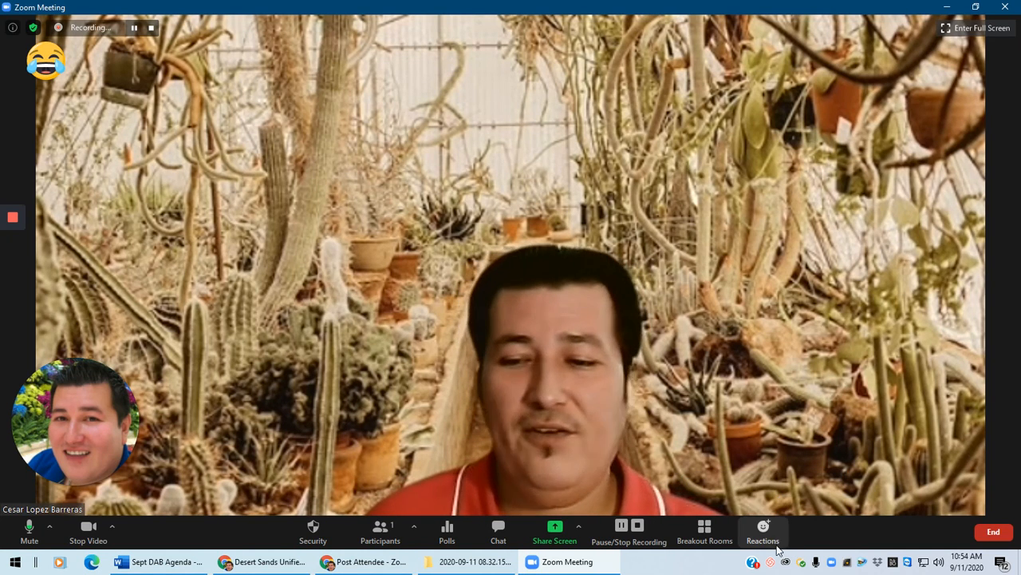
{"action": "left_click", "coordinate": [766, 530]}
{"action": "left_click", "coordinate": [804, 489]}
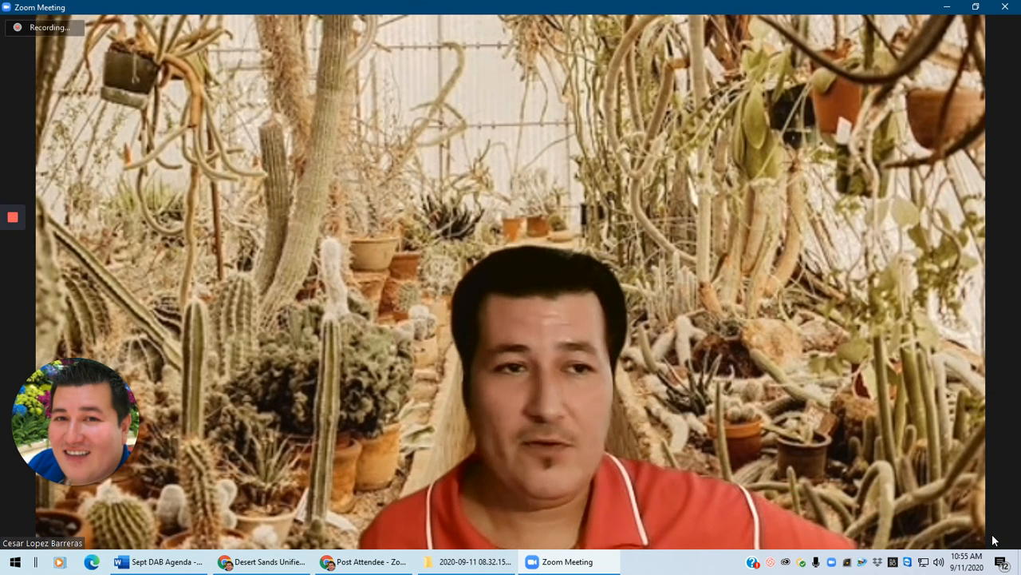
{"action": "mouse_move", "coordinate": [983, 544]}
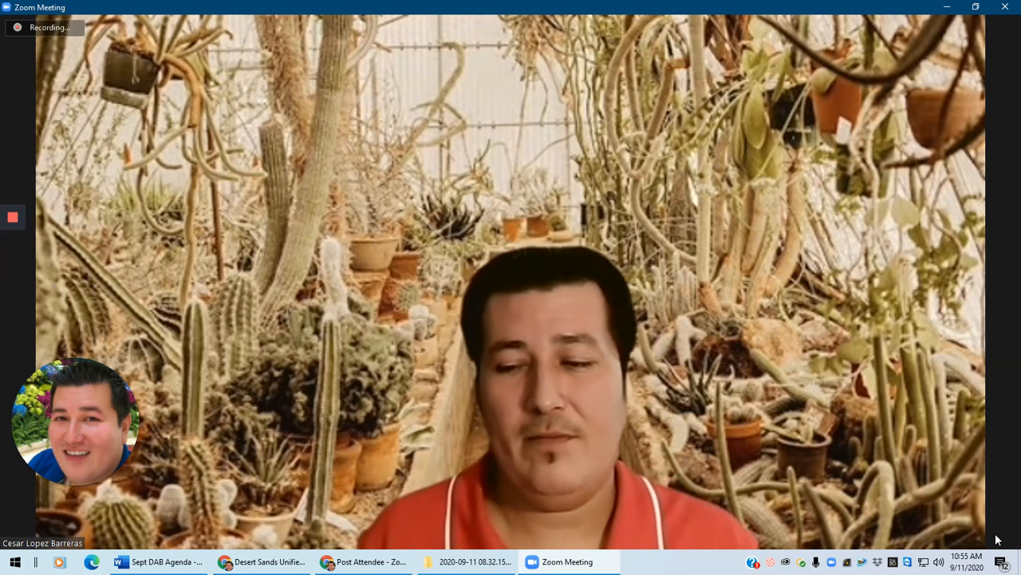
{"action": "mouse_move", "coordinate": [925, 505]}
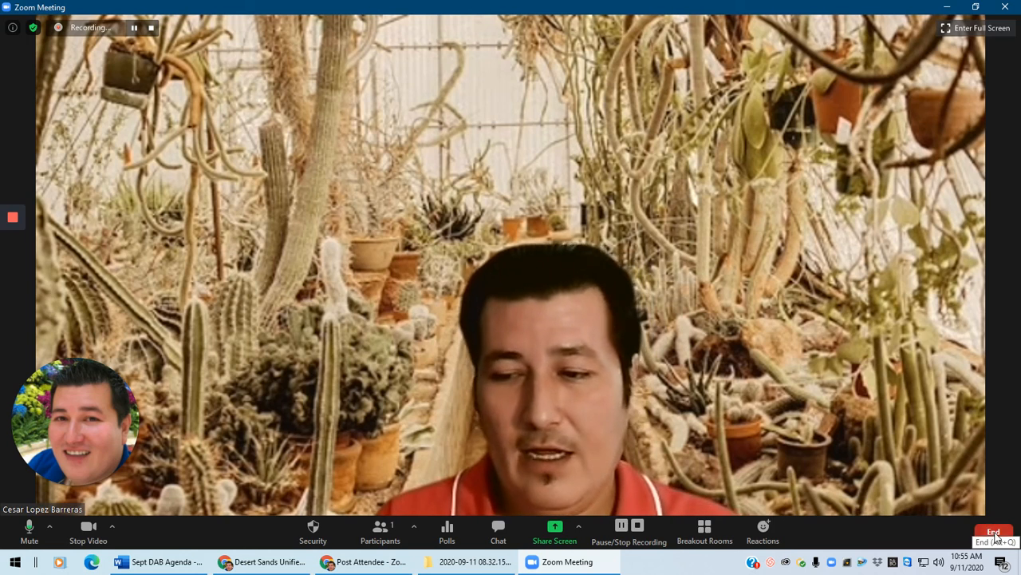
Step: End the meeting for all participants so the recording starts converting
{"action": "left_click", "coordinate": [995, 532]}
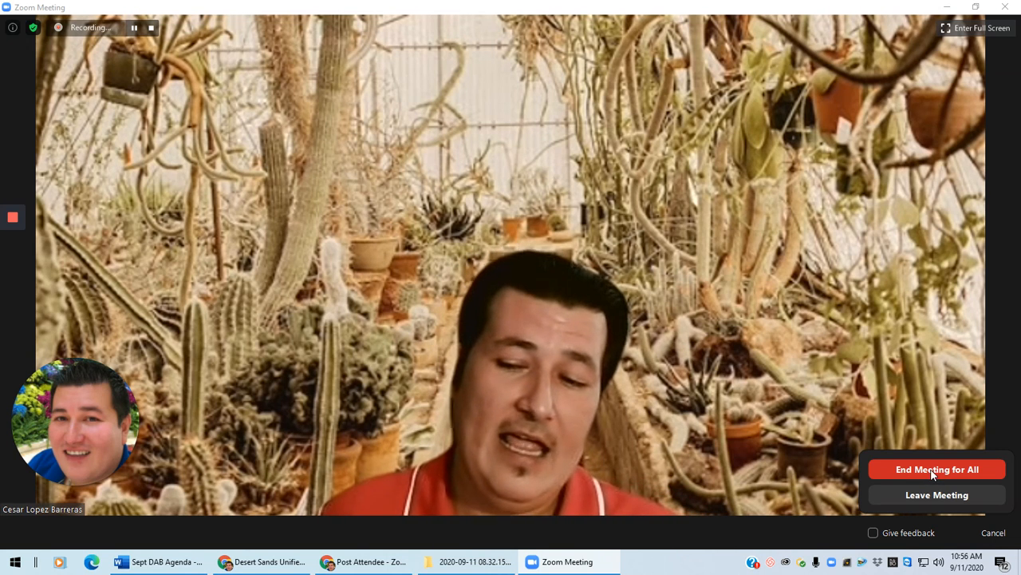
{"action": "left_click", "coordinate": [932, 473]}
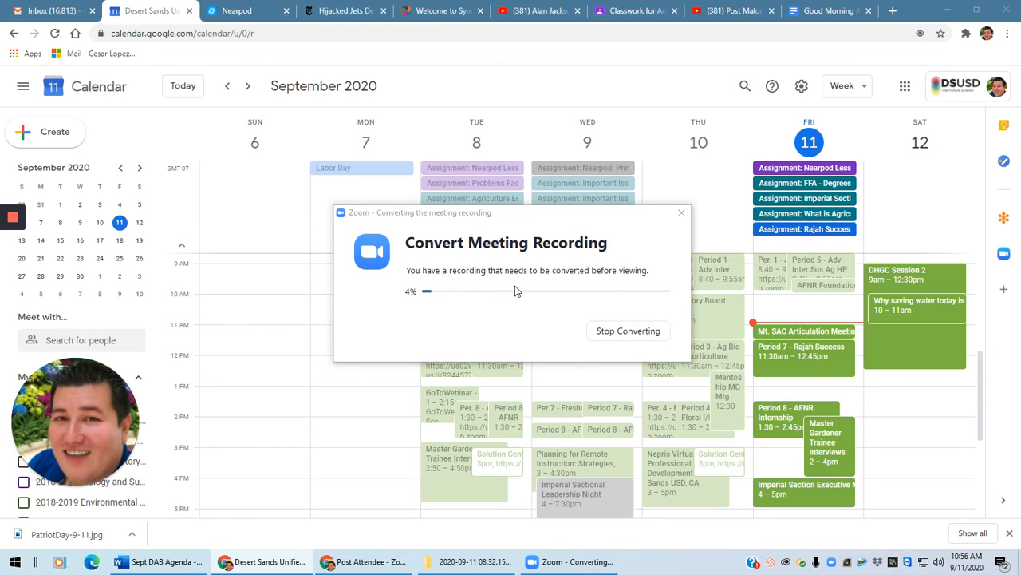
Step: Open the chat file from the recording folder in Notepad, maximize it to read, then close it
{"action": "left_click", "coordinate": [465, 562]}
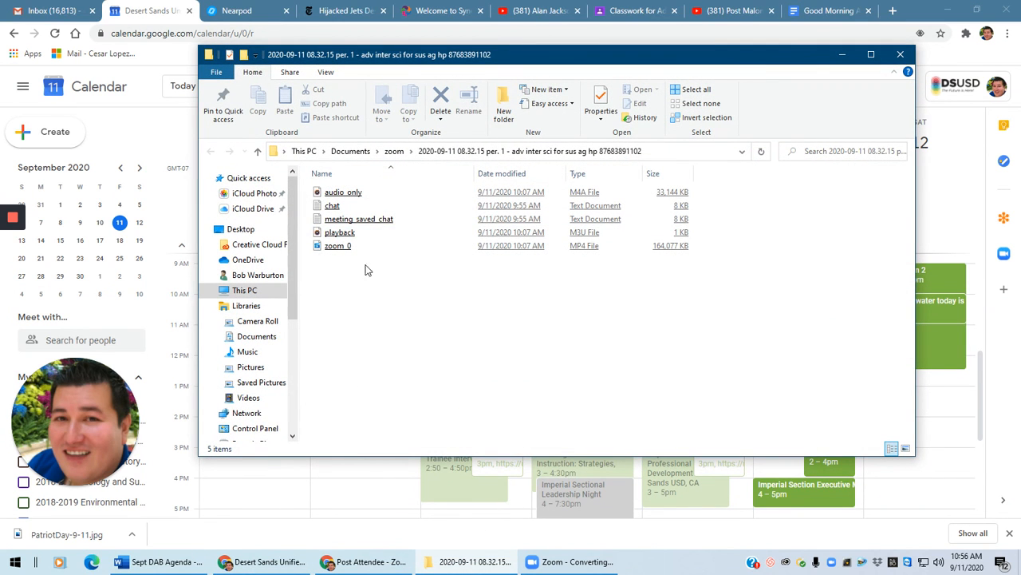
{"action": "left_click", "coordinate": [346, 209]}
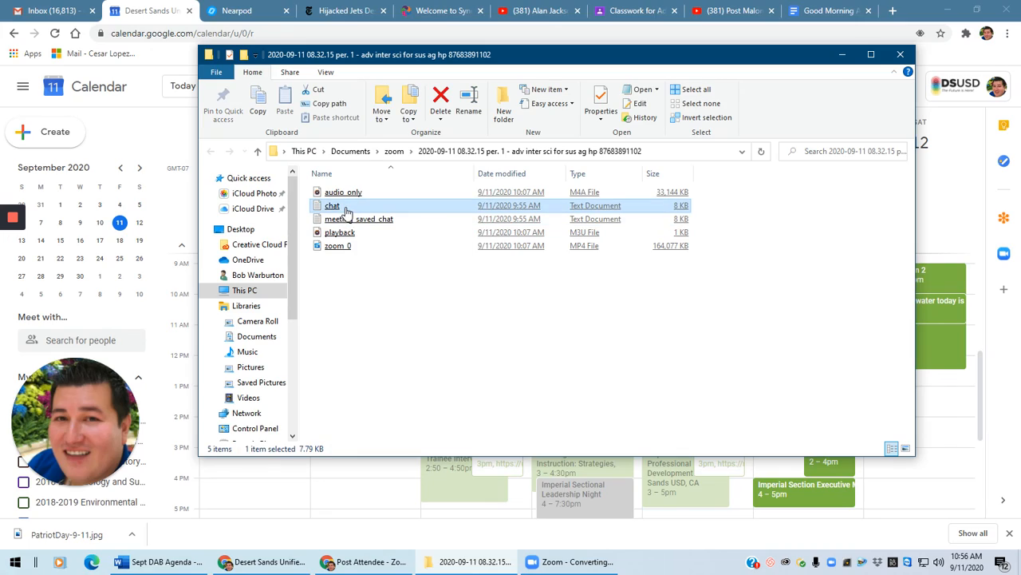
{"action": "double_click", "coordinate": [347, 209]}
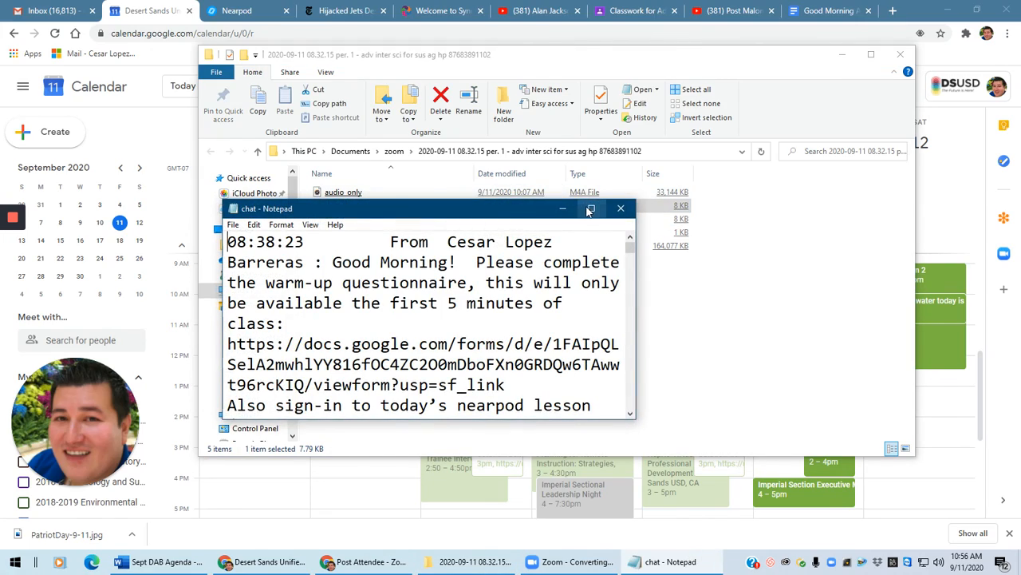
{"action": "left_click", "coordinate": [590, 210]}
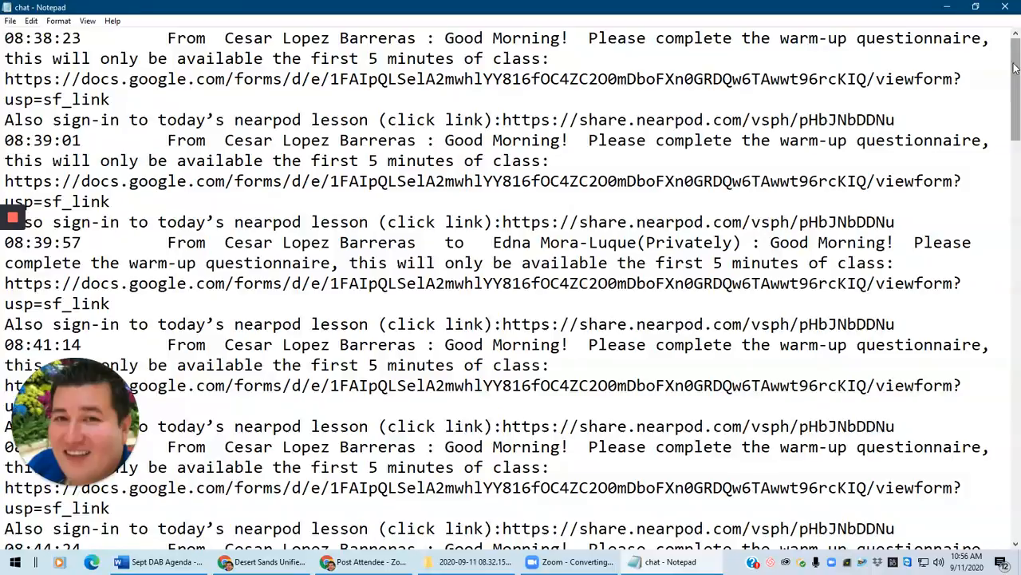
{"action": "mouse_move", "coordinate": [1015, 67]}
{"action": "left_mouse_down"}
{"action": "mouse_move", "coordinate": [1005, 322]}
{"action": "mouse_move", "coordinate": [1004, 314]}
{"action": "mouse_move", "coordinate": [985, 461]}
{"action": "mouse_move", "coordinate": [1003, 373]}
{"action": "mouse_move", "coordinate": [1019, 63]}
{"action": "left_mouse_up"}
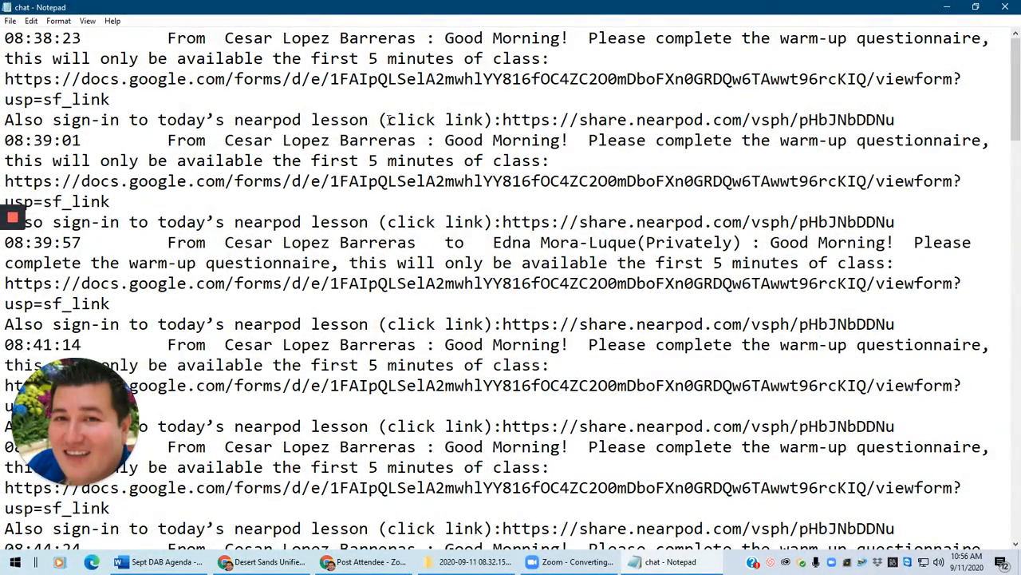
{"action": "left_click", "coordinate": [1010, 12]}
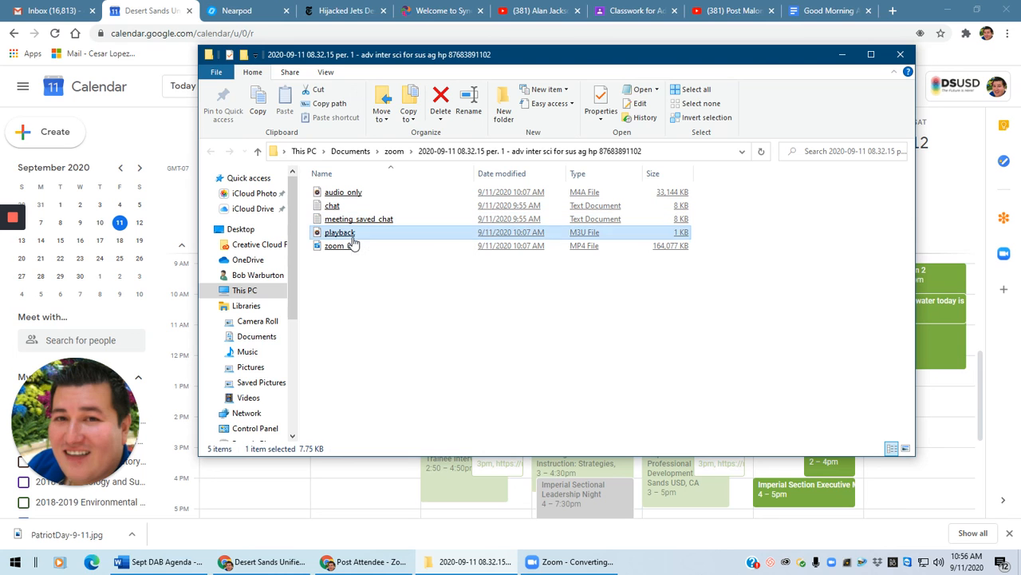
Step: Play zoom_0, jump to 0:12:44 and 0:35:08, pause, then close Movies & TV
{"action": "left_click", "coordinate": [346, 253]}
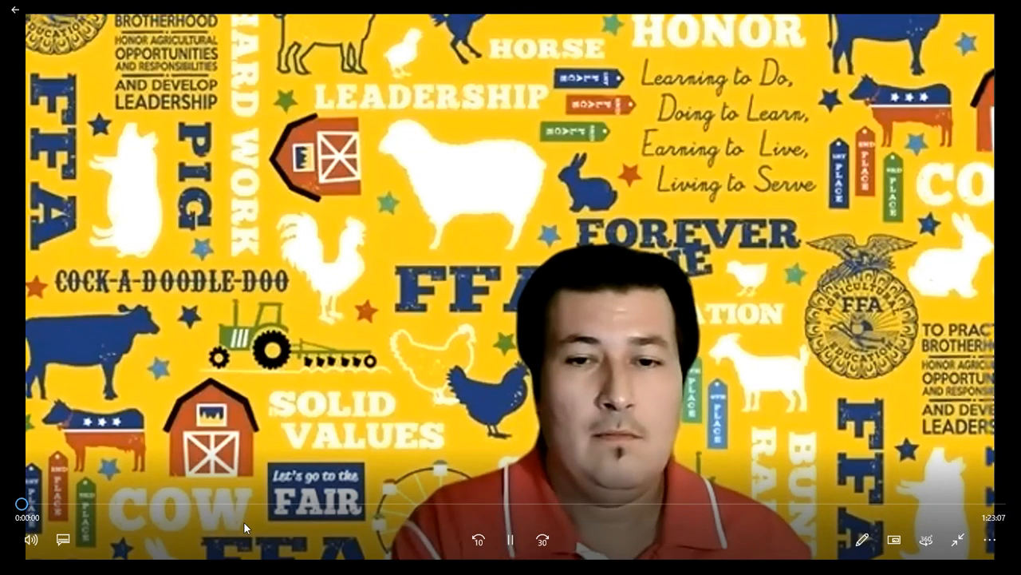
{"action": "left_click", "coordinate": [171, 504]}
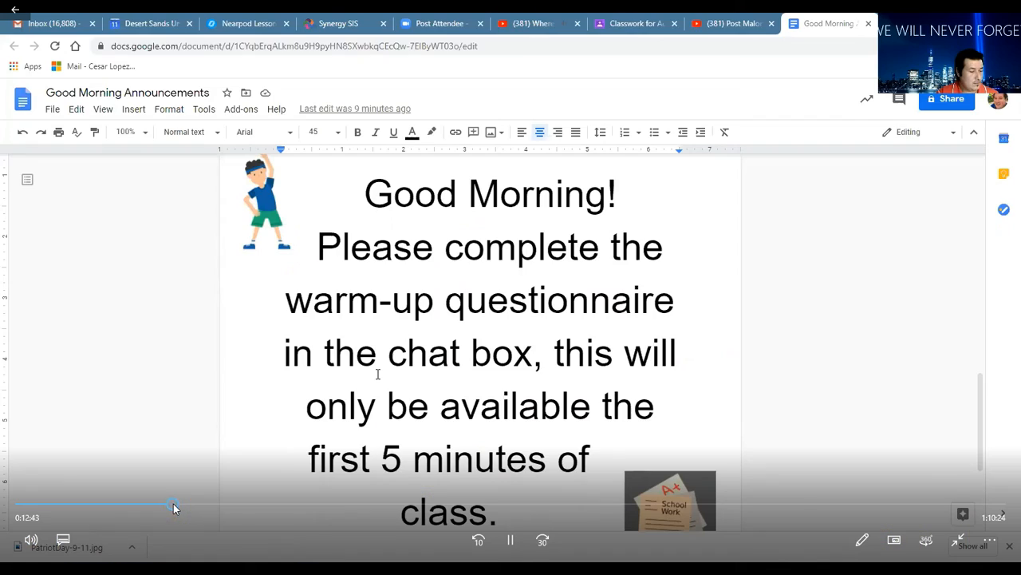
{"action": "left_click", "coordinate": [438, 503]}
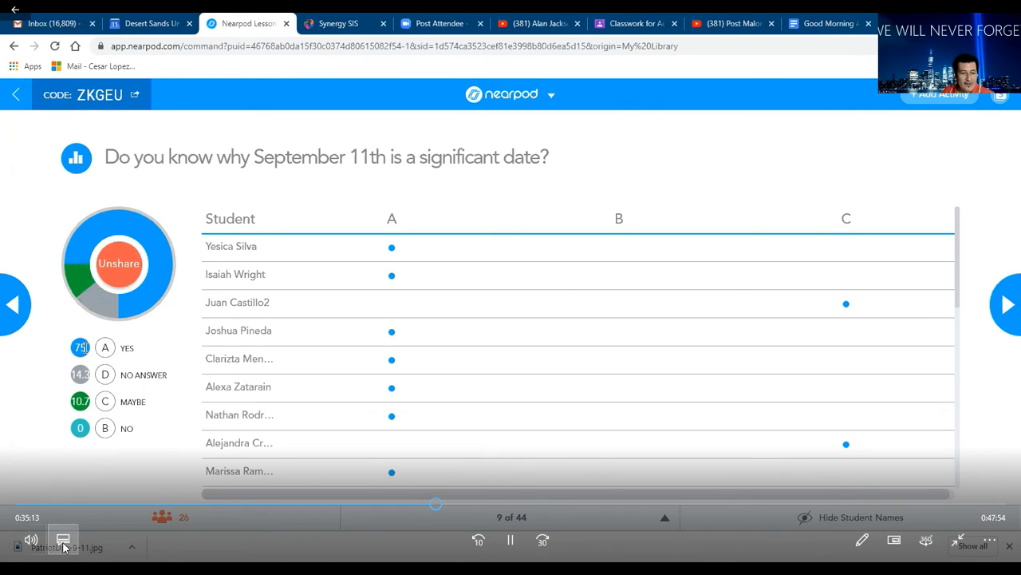
{"action": "left_click", "coordinate": [512, 539]}
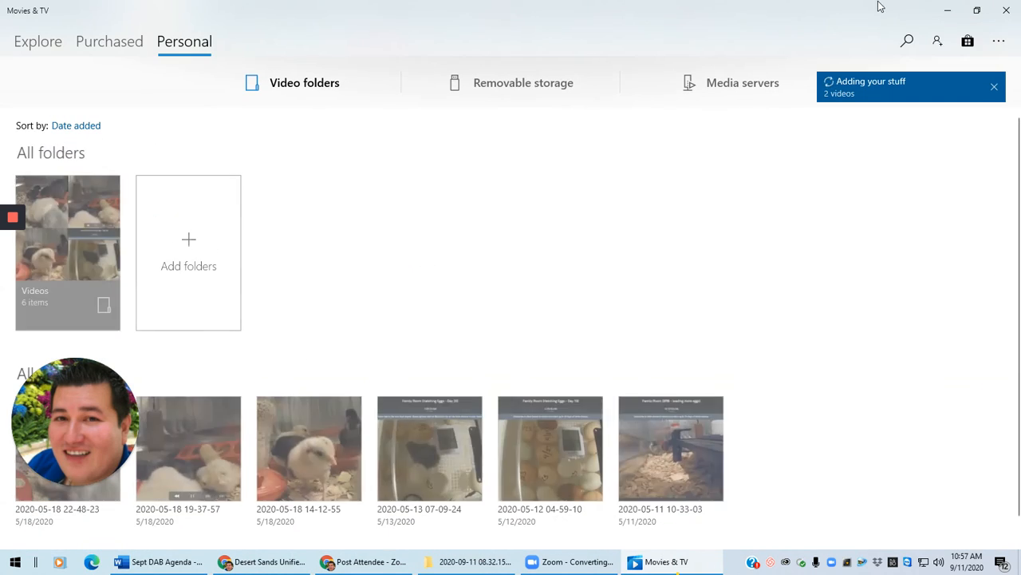
{"action": "left_click", "coordinate": [1008, 16]}
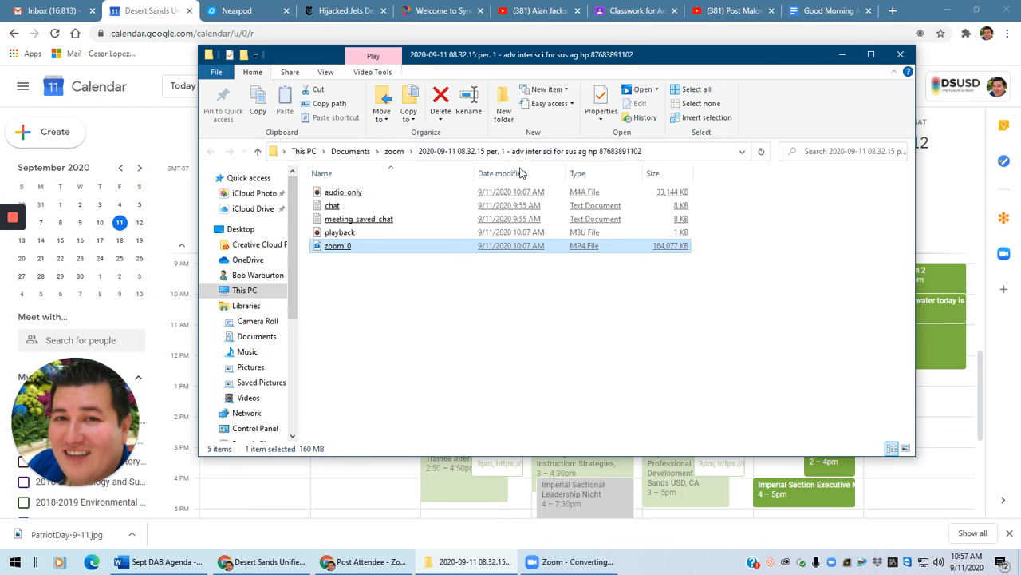
Step: Close the File Explorer recording folder, leaving only the Convert Meeting Recording dialog at 56%
{"action": "left_click", "coordinate": [901, 55]}
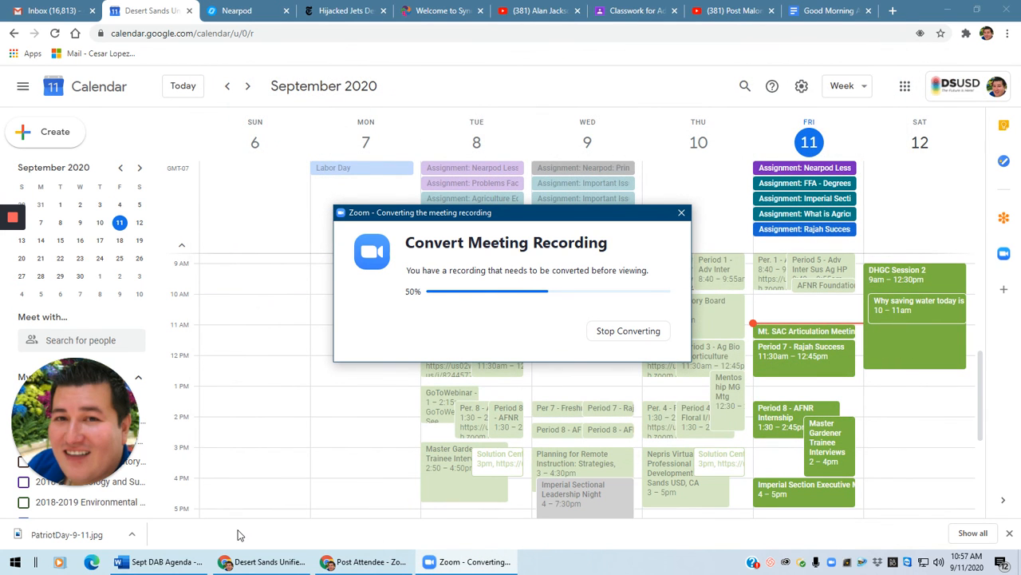
{"action": "mouse_move", "coordinate": [78, 468]}
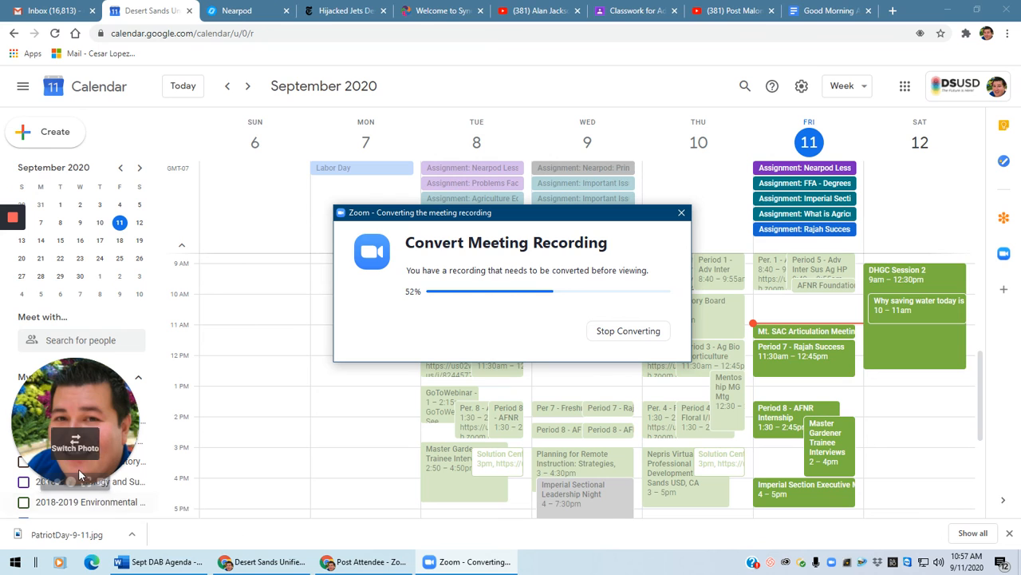
{"action": "left_click", "coordinate": [71, 483]}
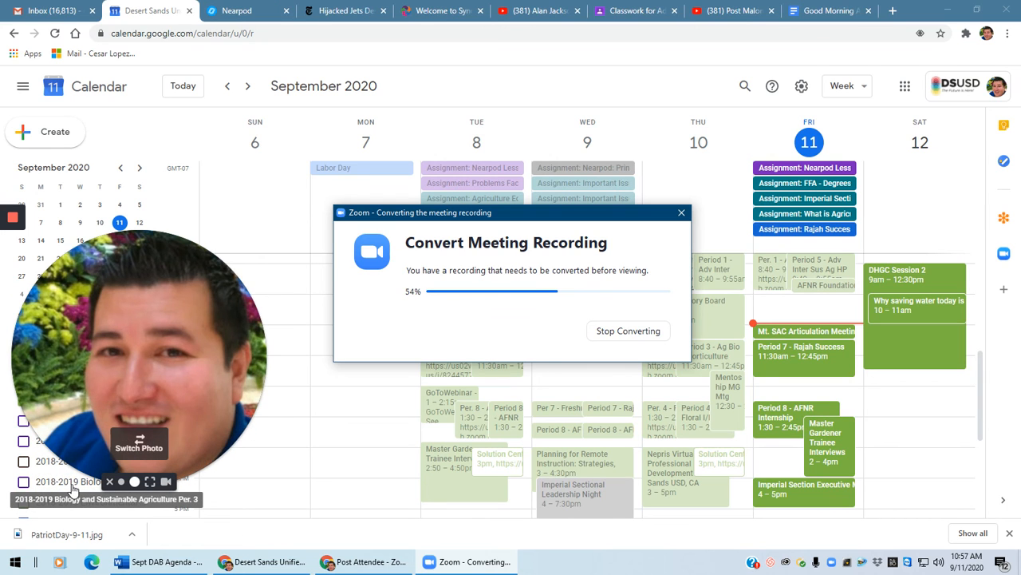
{"action": "left_click", "coordinate": [122, 484]}
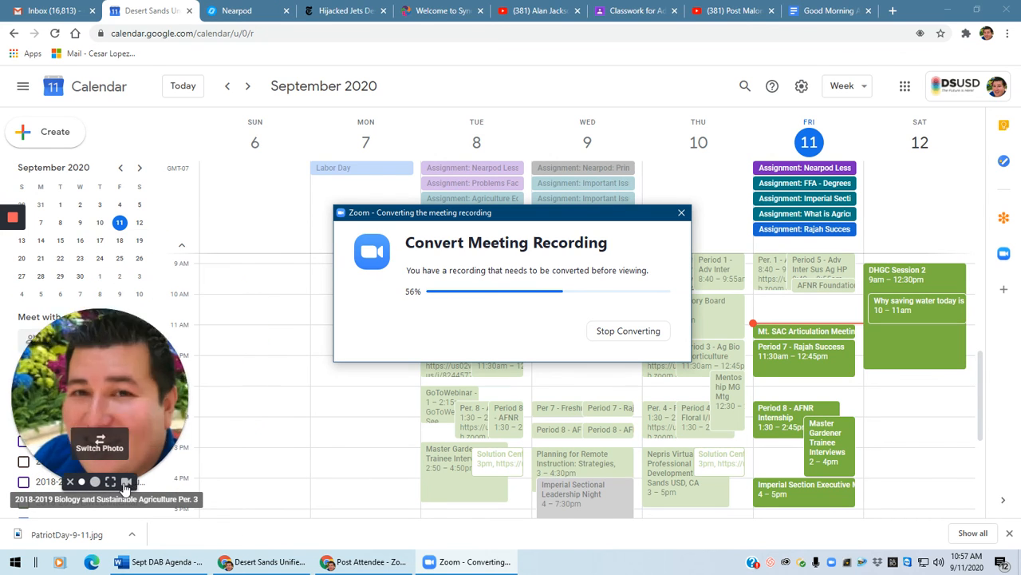